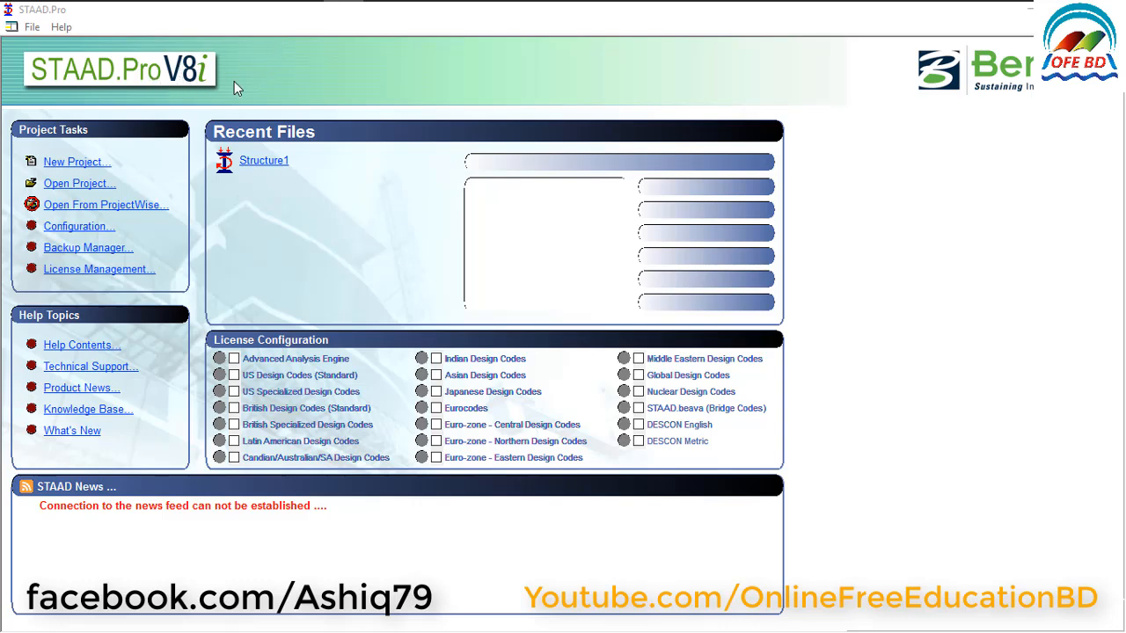
Create a Space project named Building Analysis in foot and kilopound units, starting with Add Beam.
left_click(78, 167)
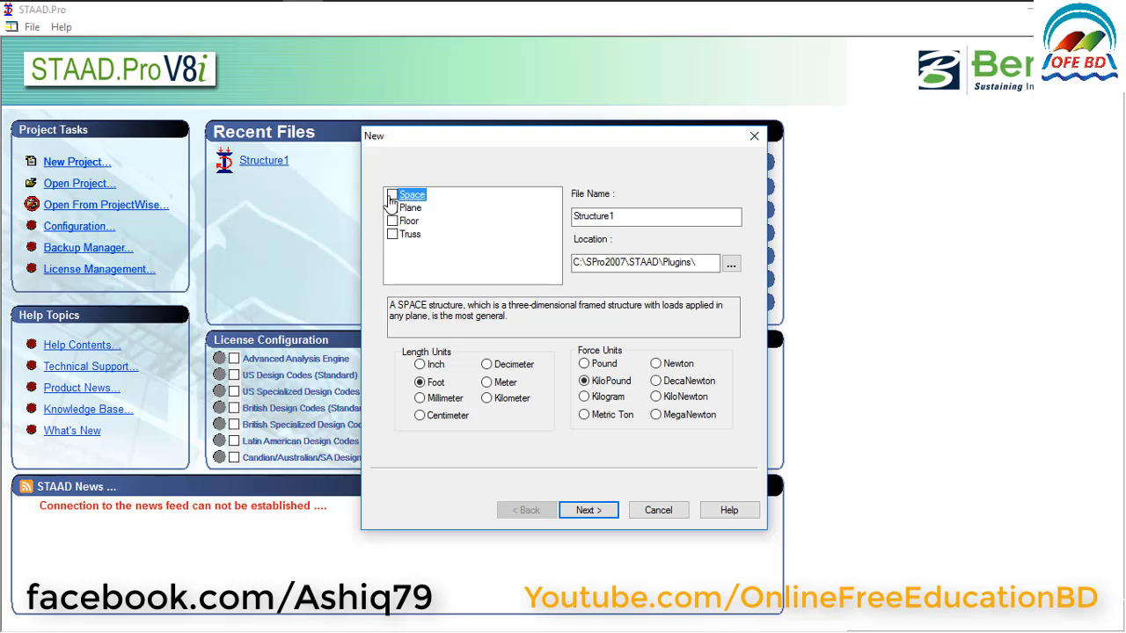
key("Tab")
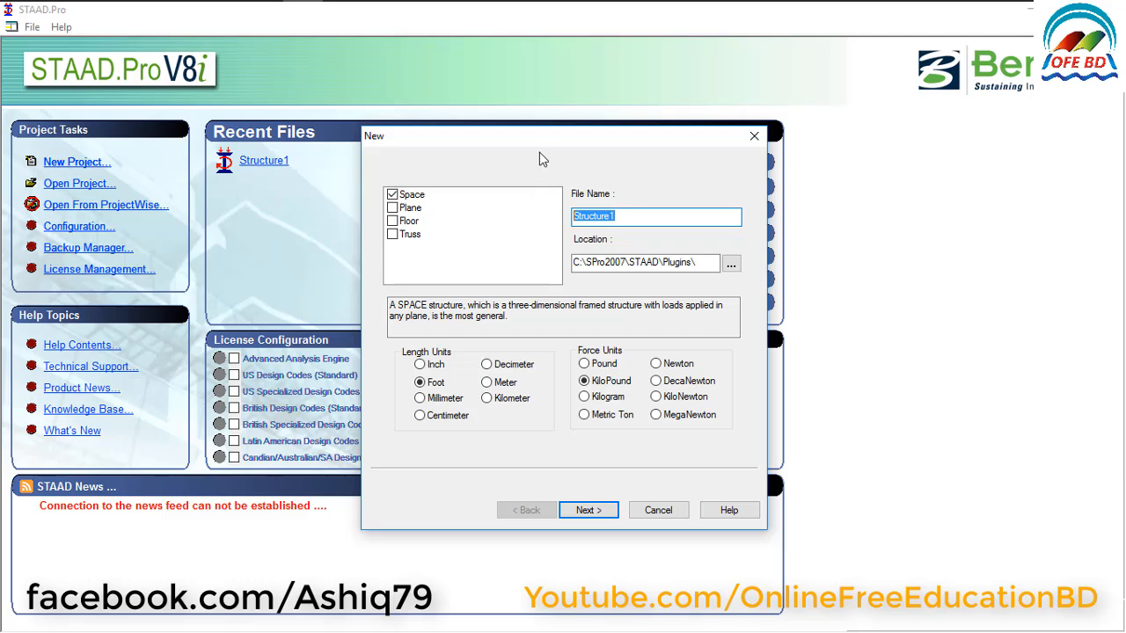
type("Building Analysis")
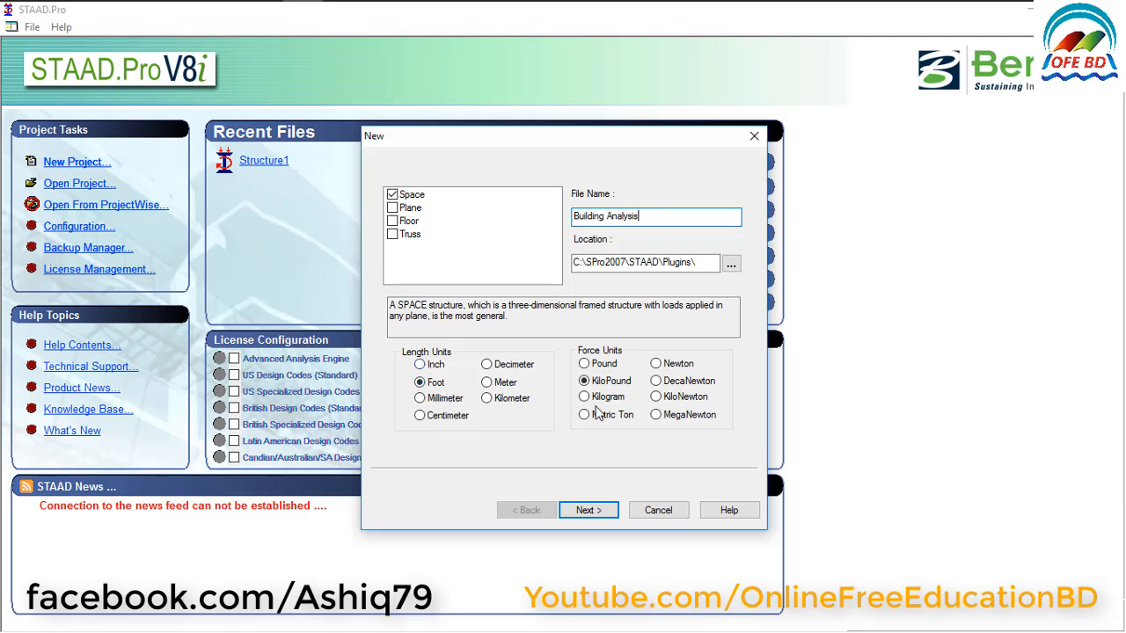
left_click(588, 510)
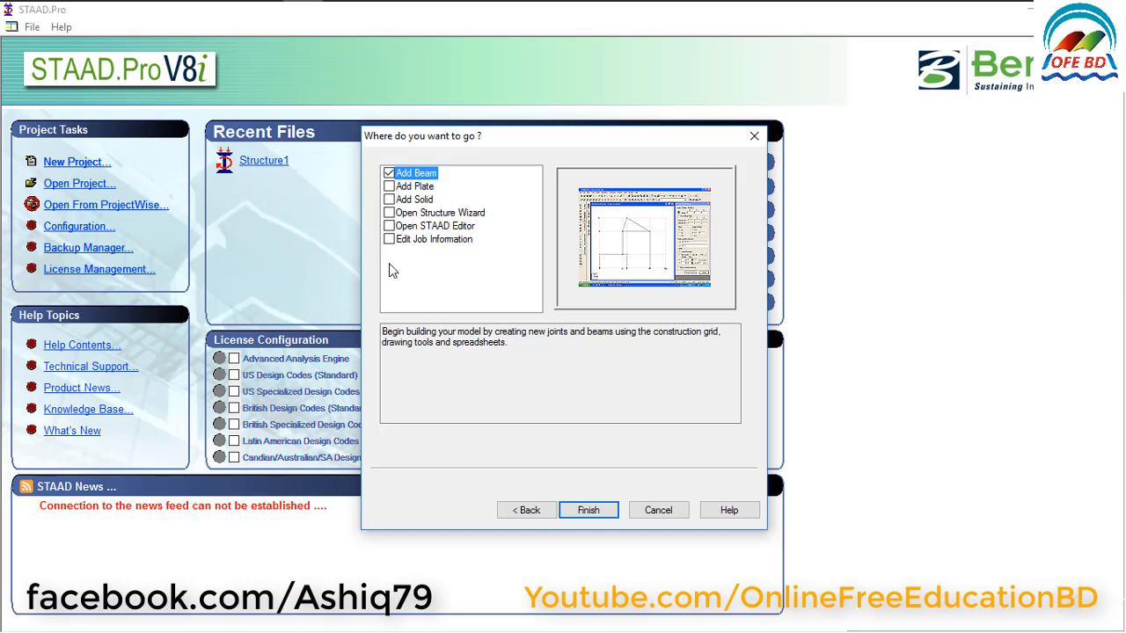
left_click(600, 517)
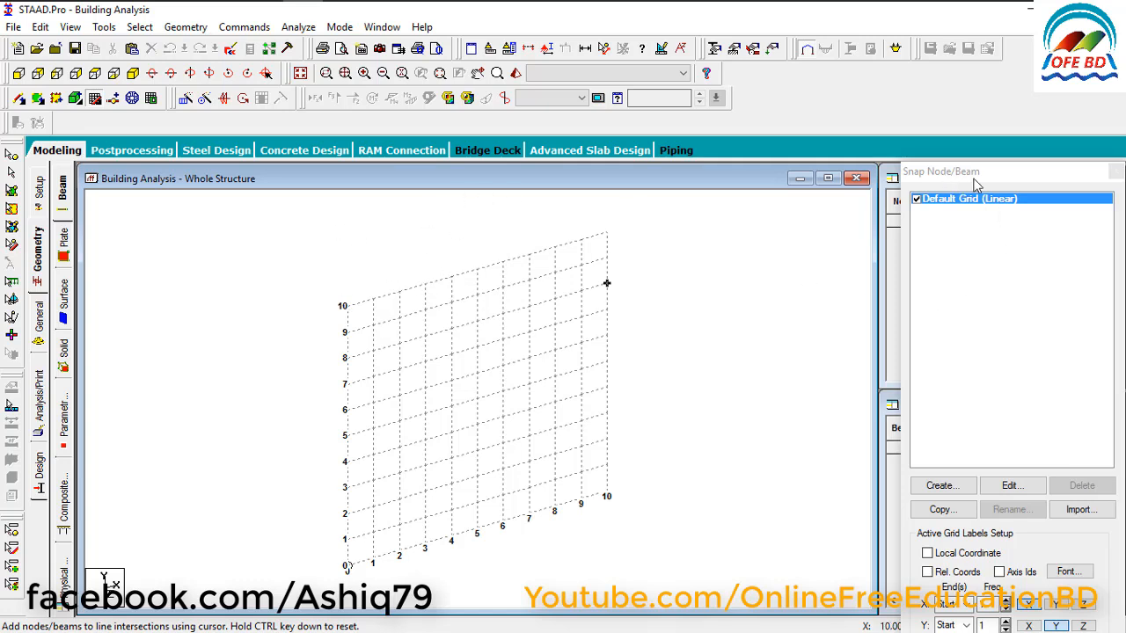
Close the Snap Node/Beam grid and enter node 1 at X 0, Y 0, Z 0 in the node table.
left_click(918, 176)
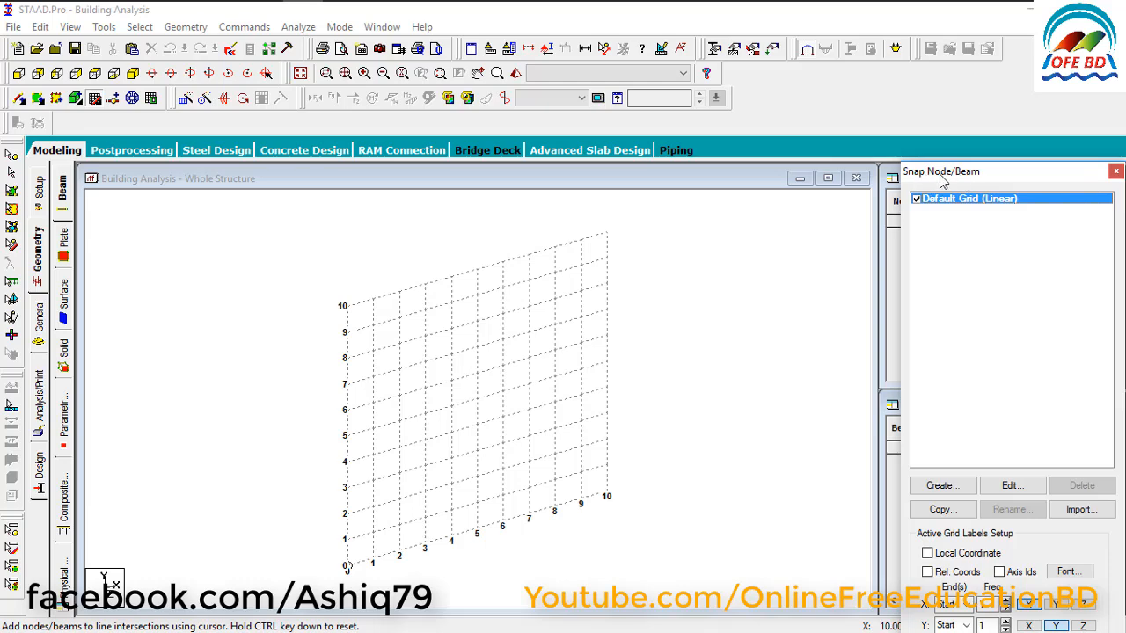
left_click(1115, 172)
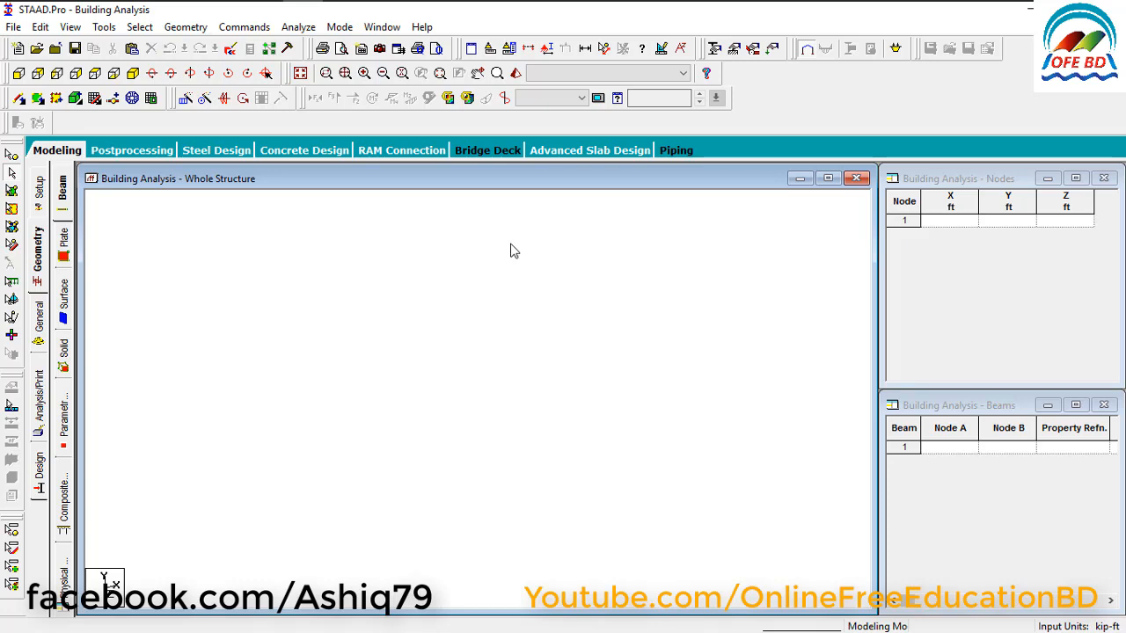
left_click(938, 182)
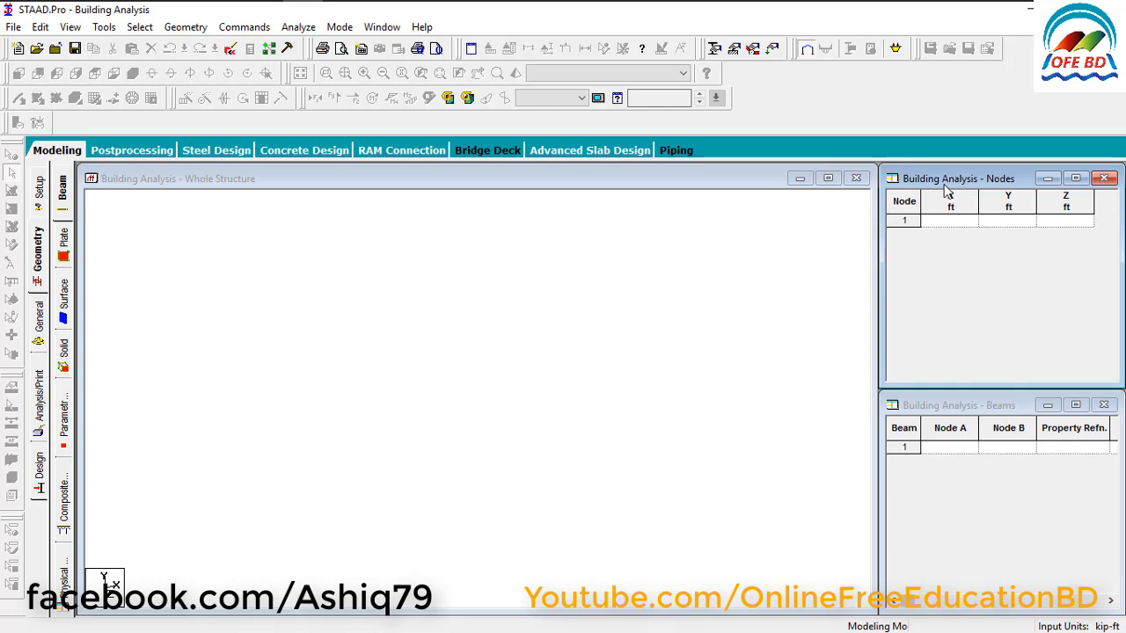
left_click(956, 220)
type("0")
key("Tab")
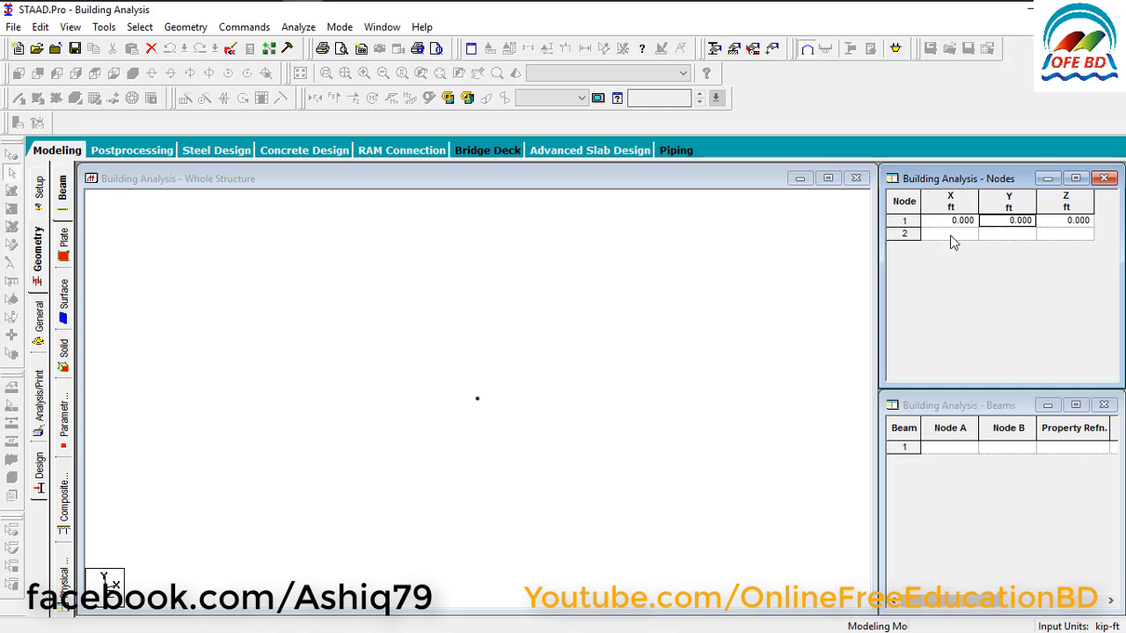
Add nodes 2, 3 and 4 at X = 10, 20 and 30 ft, with Y and Z at 0.
left_click(951, 234)
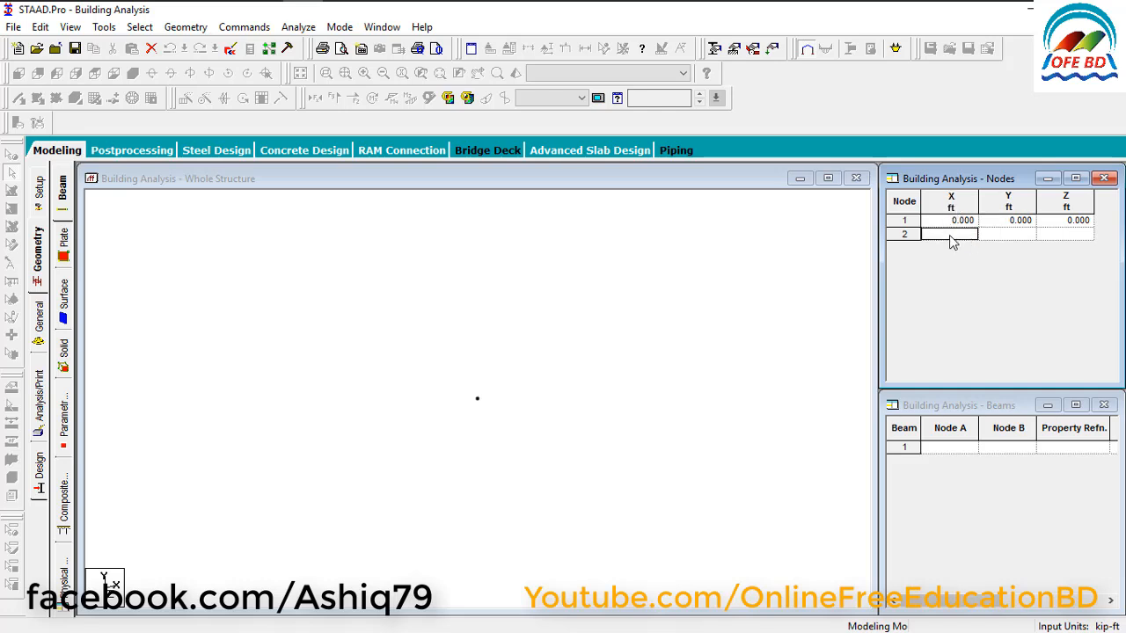
type("10")
key("Tab")
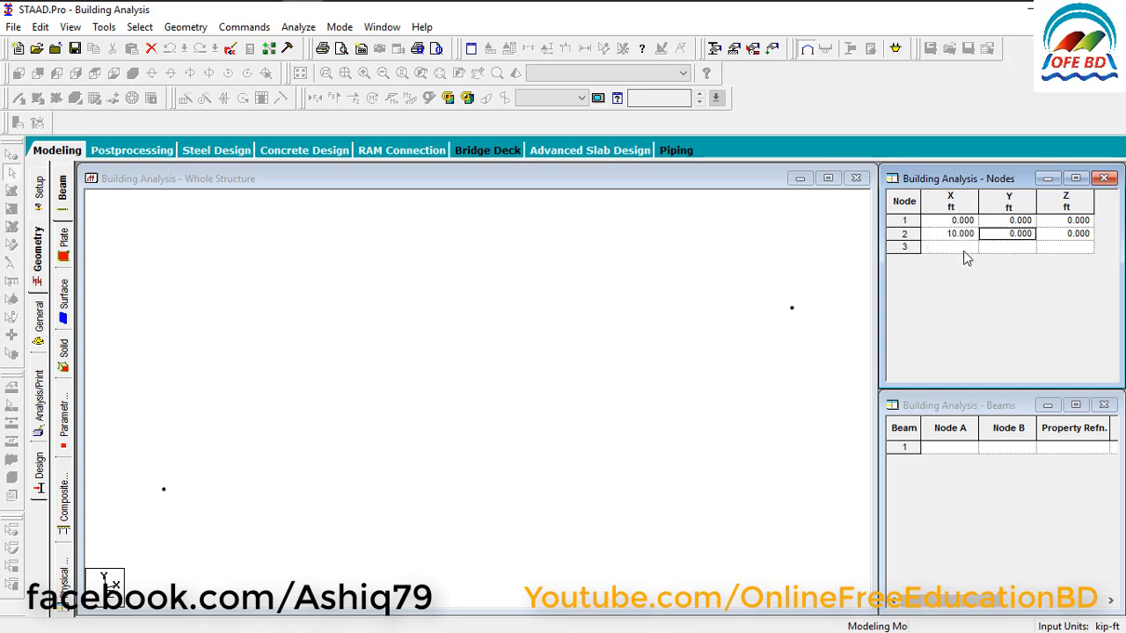
left_click(965, 249)
type("20")
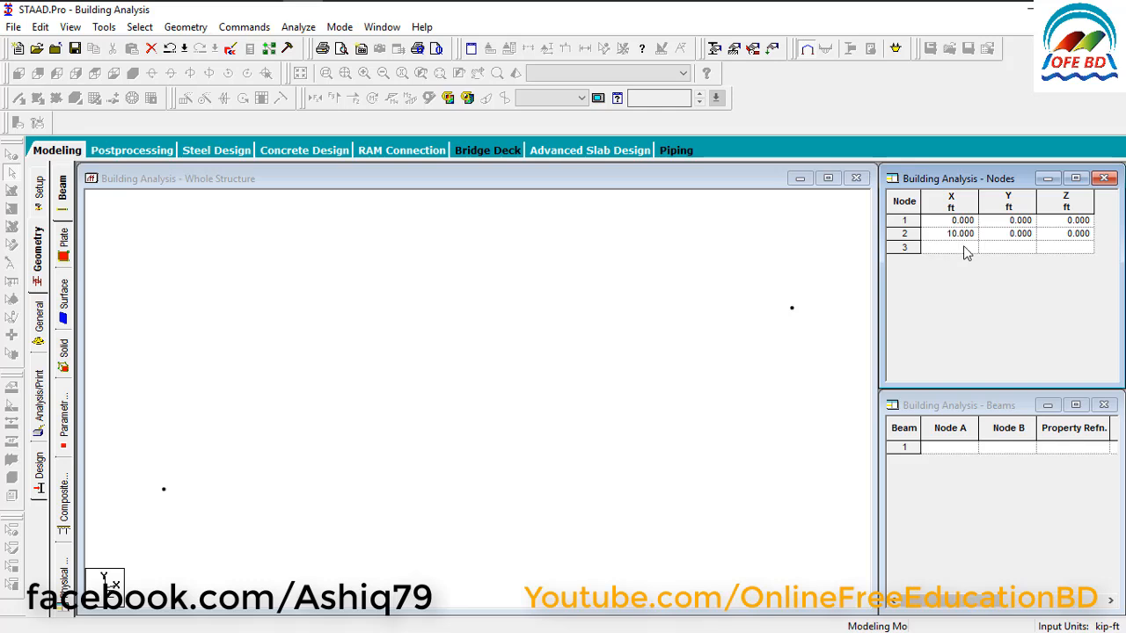
key("Tab")
left_click(956, 264)
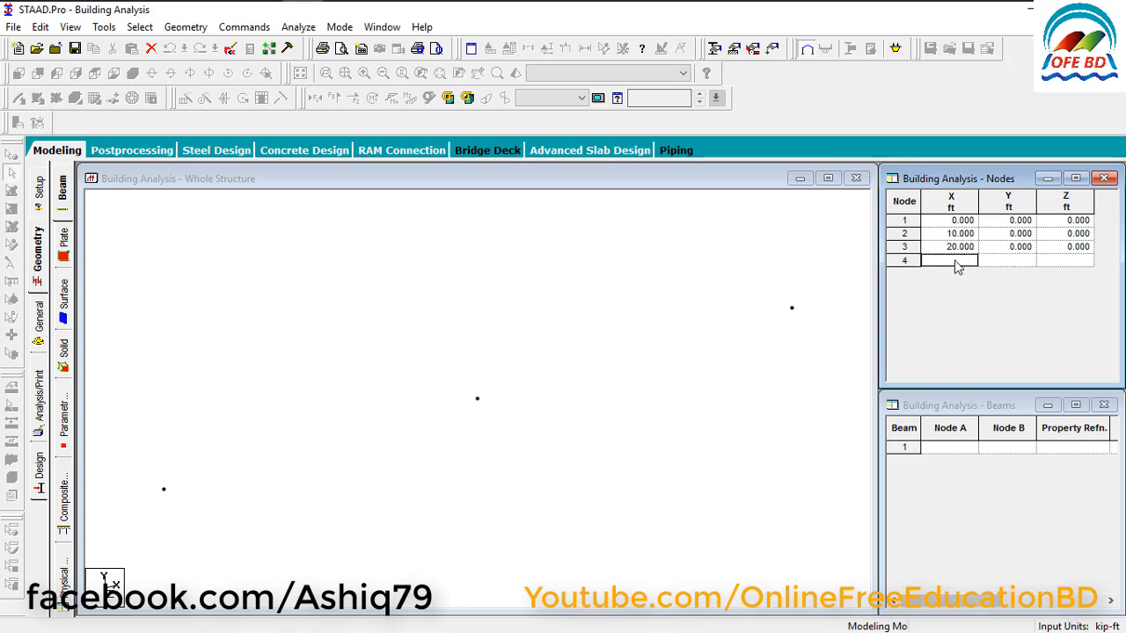
type("30")
key("Tab")
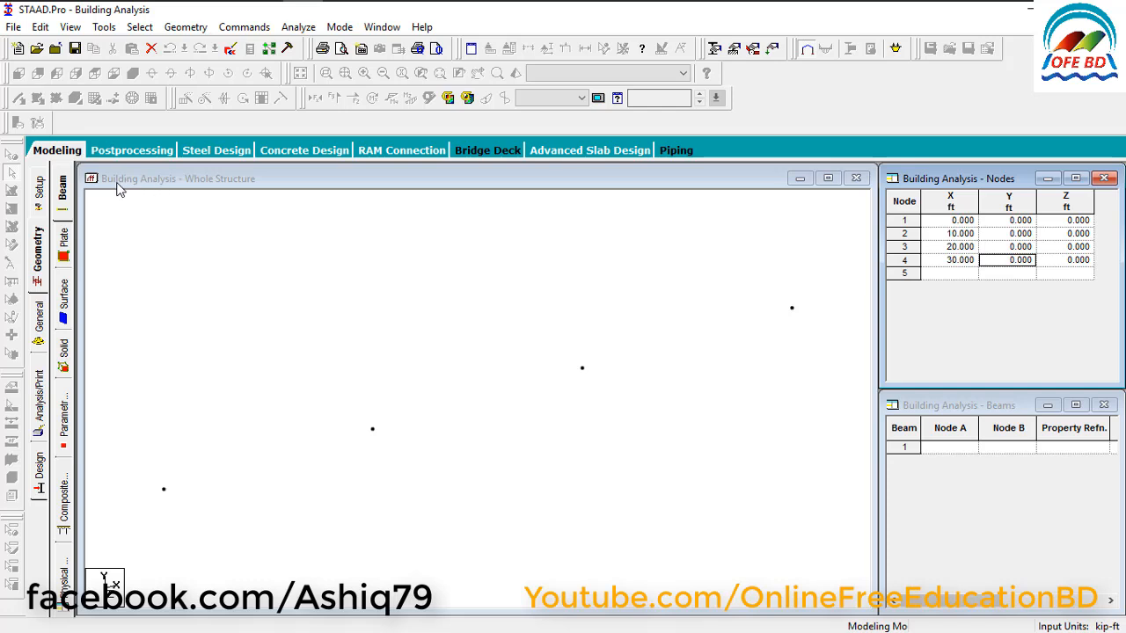
View the model from +Z and add beams joining the four nodes in a row from node 1 to node 4.
left_click(195, 192)
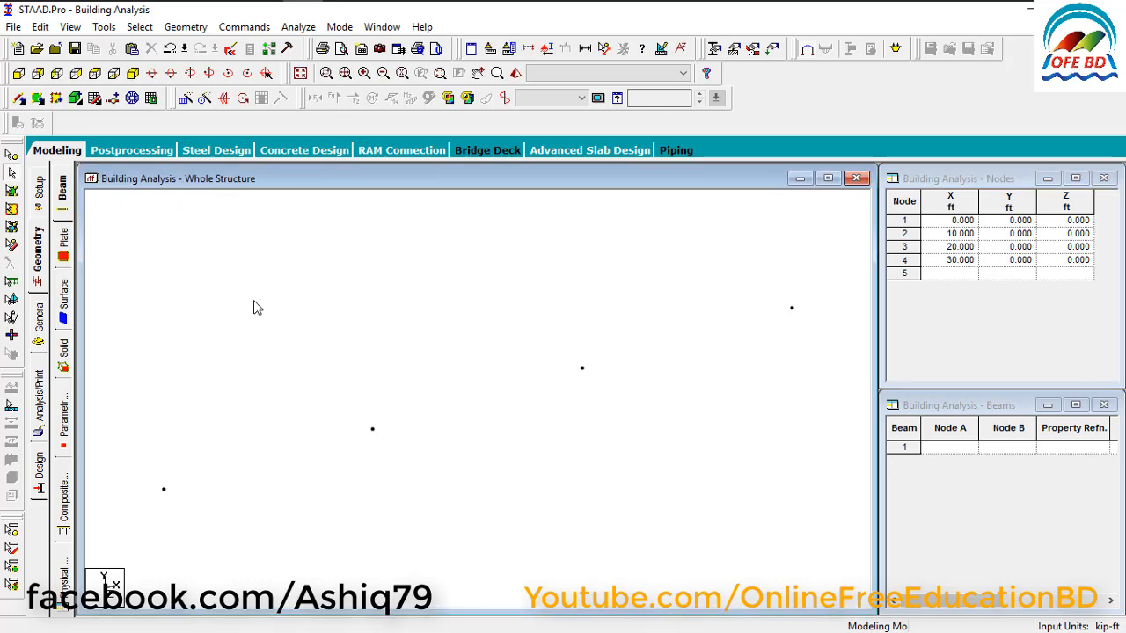
left_click(22, 77)
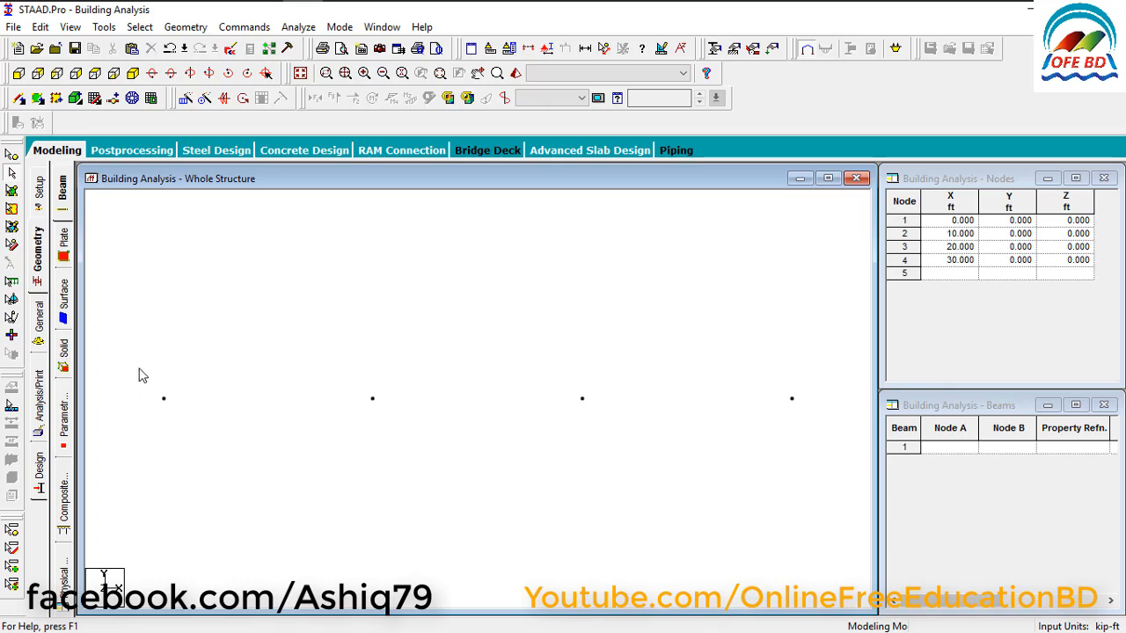
left_click(20, 101)
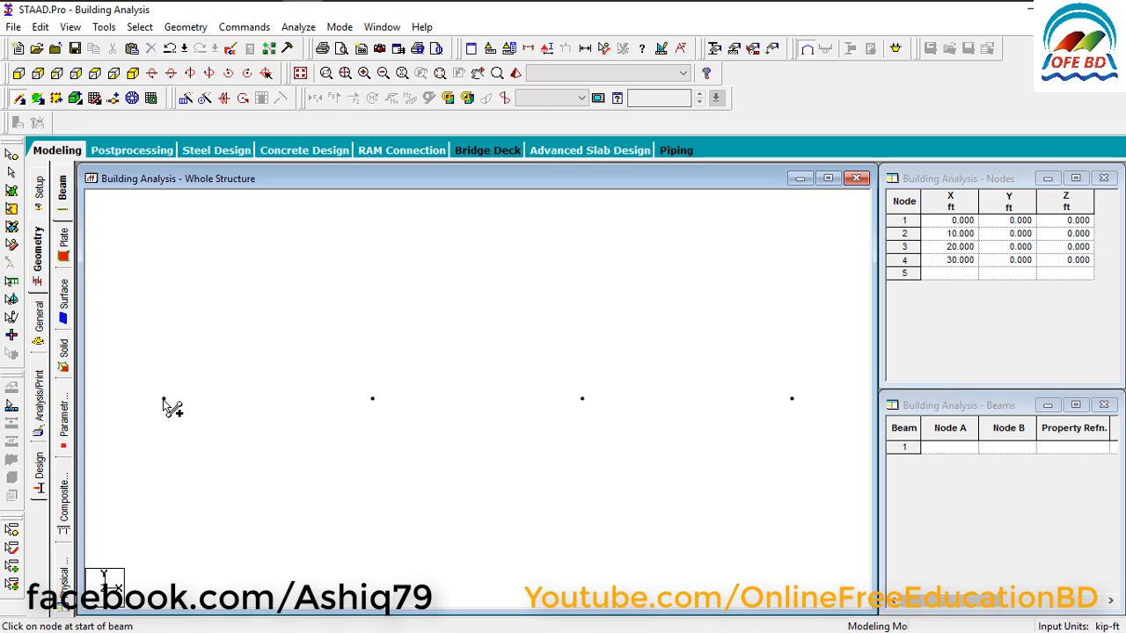
left_click_drag(163, 399, 373, 398)
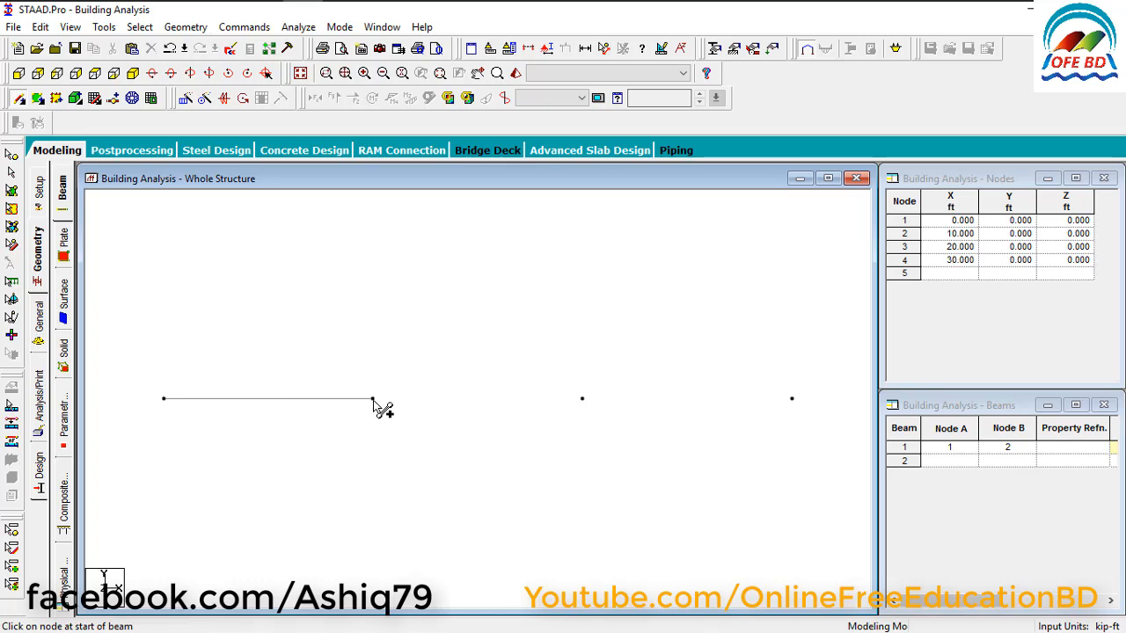
left_click_drag(372, 400, 792, 401)
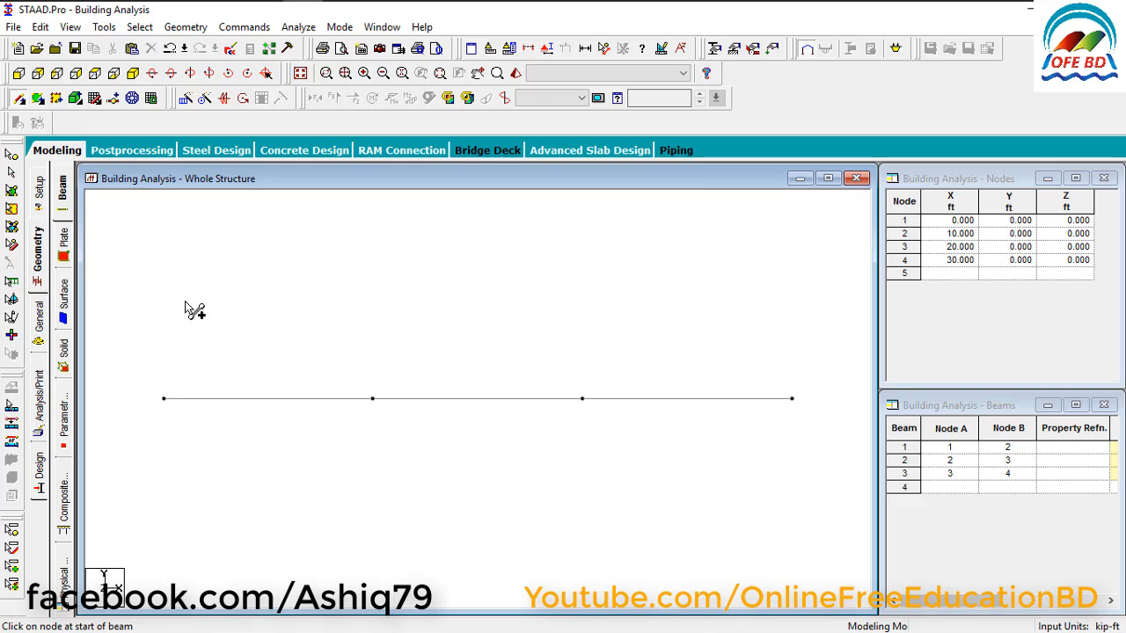
Repeat the three beams along global Z in 3 linked steps of 10 ft and show the grid in isometric view.
left_click(11, 160)
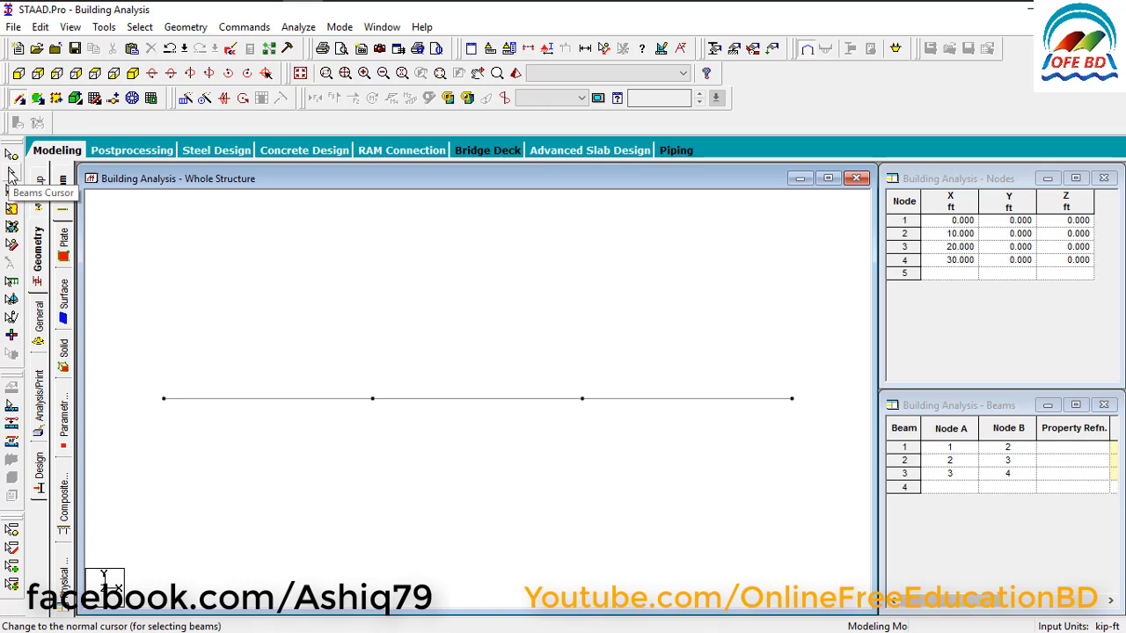
left_click(12, 175)
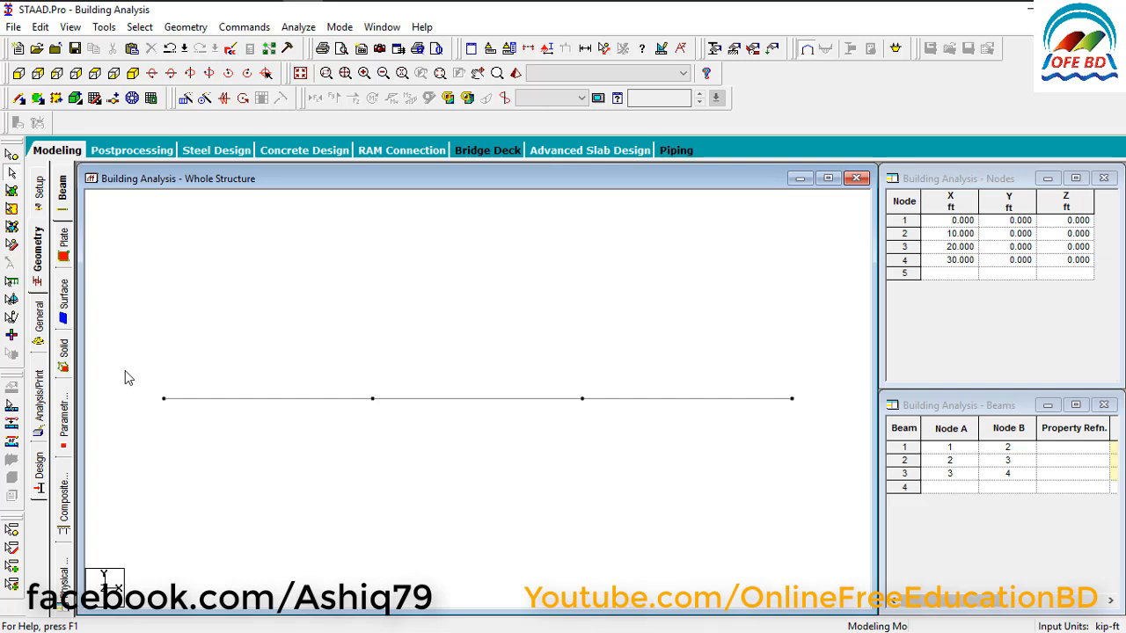
left_click_drag(125, 371, 825, 442)
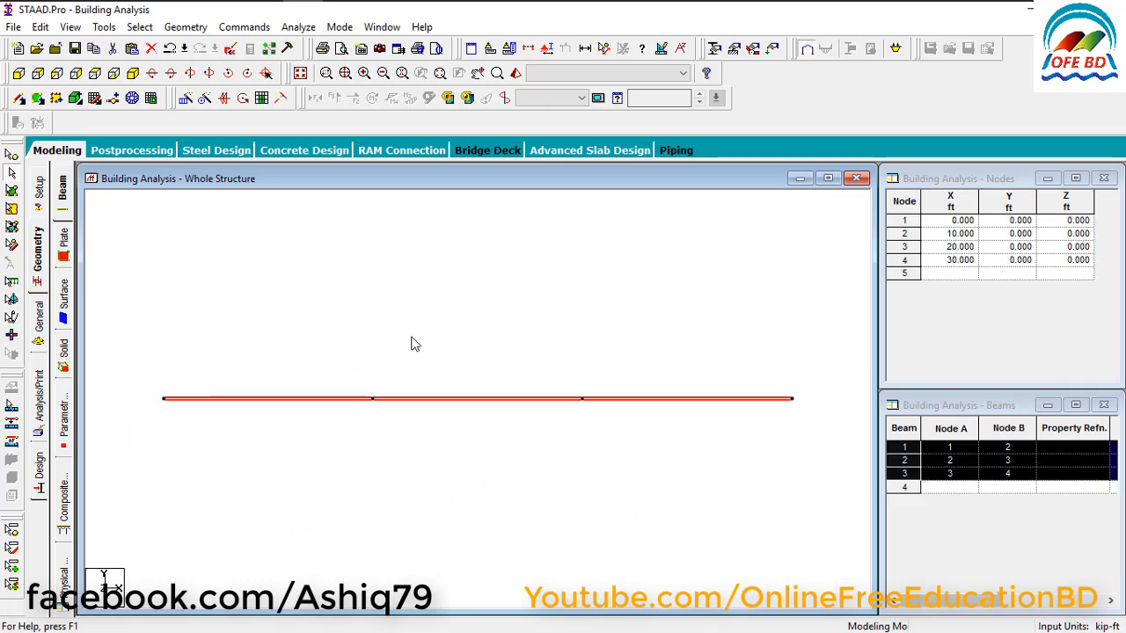
left_click(185, 103)
left_click_drag(428, 227, 640, 143)
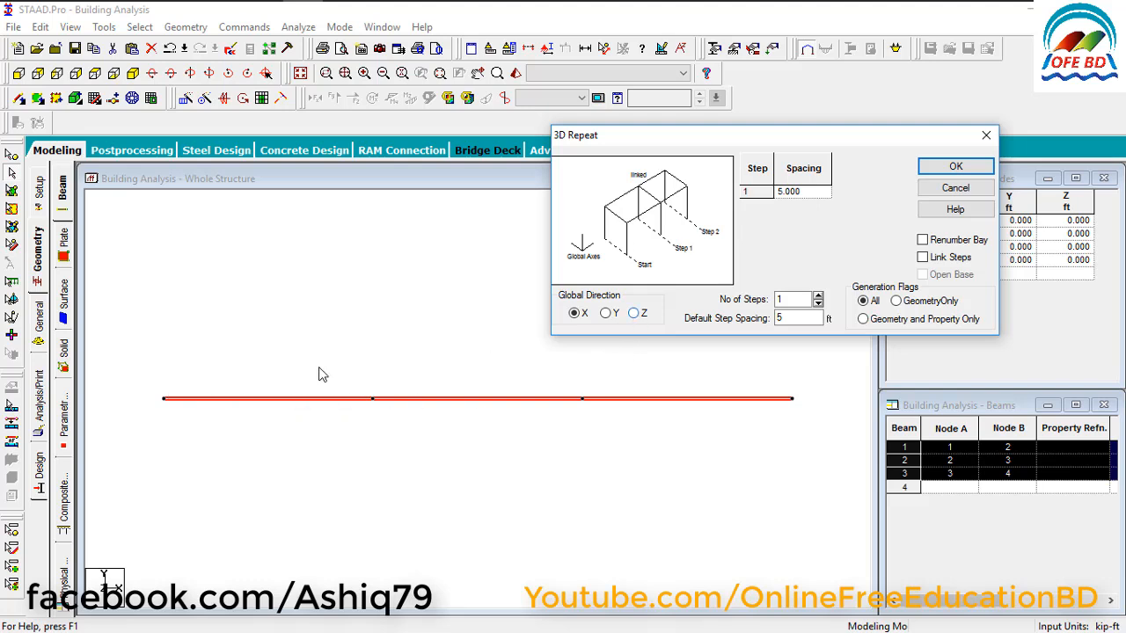
left_click(633, 314)
left_click_drag(796, 302, 766, 296)
type("3")
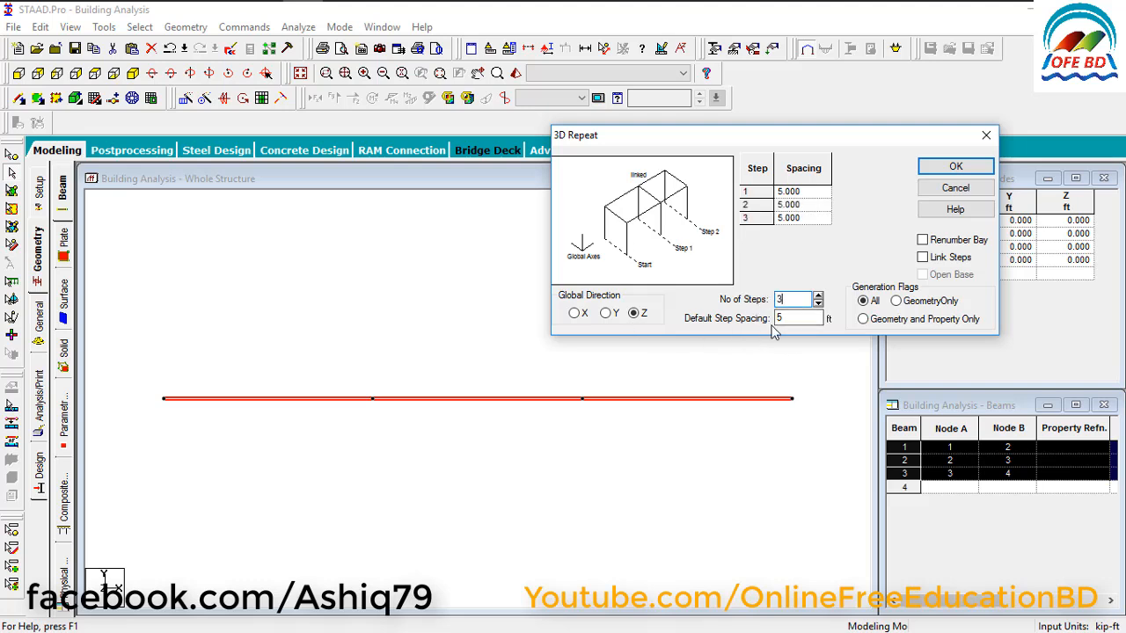
key("Tab")
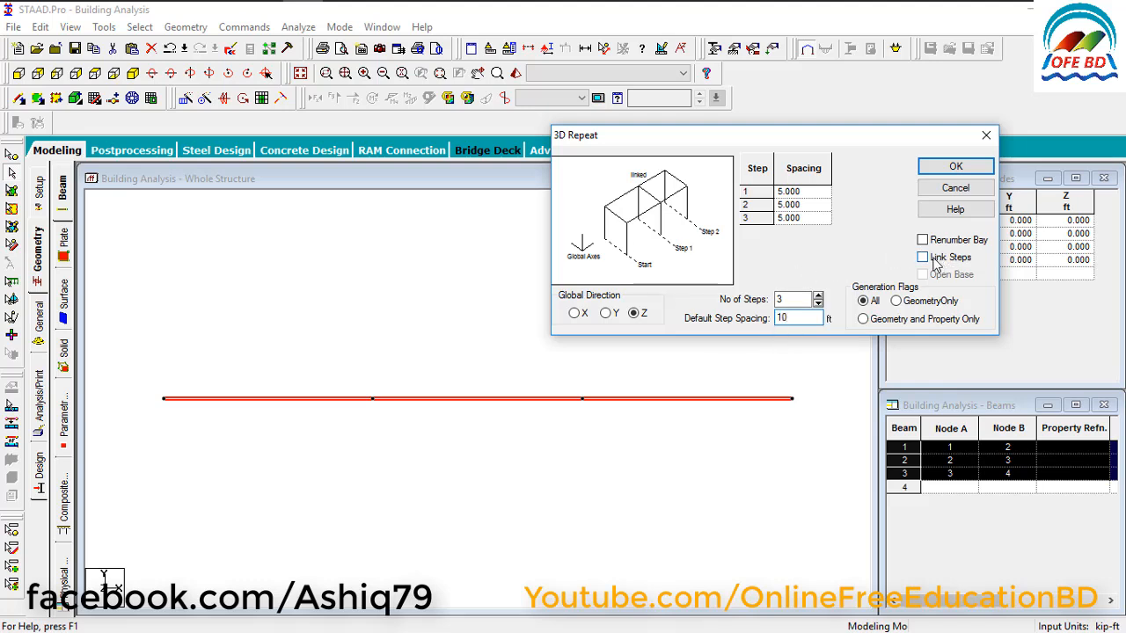
left_click(938, 259)
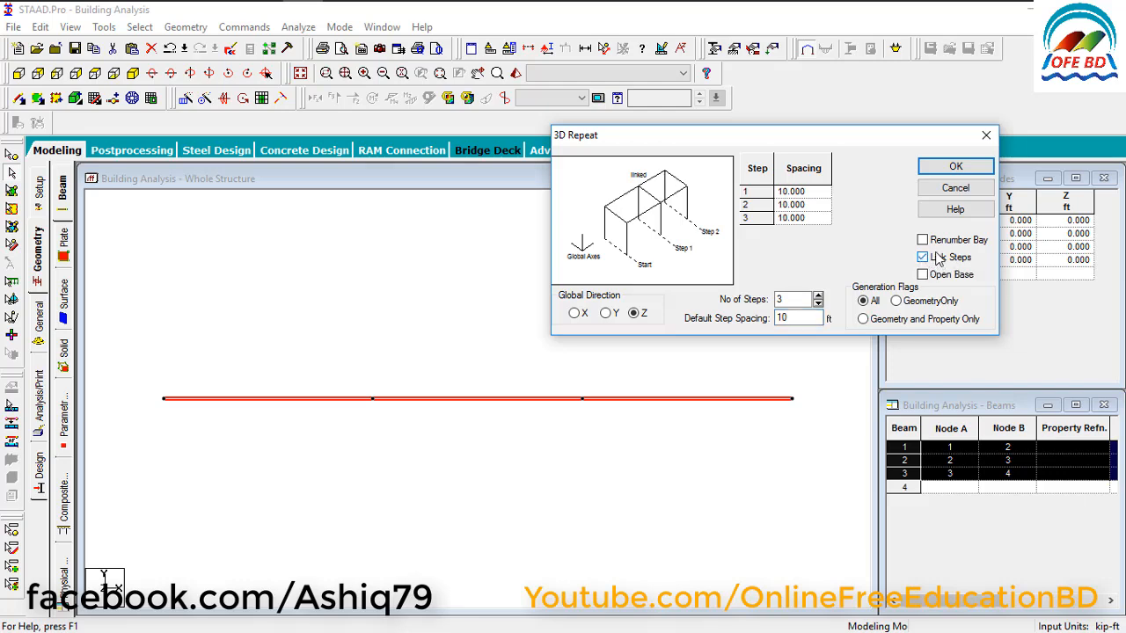
left_click(954, 167)
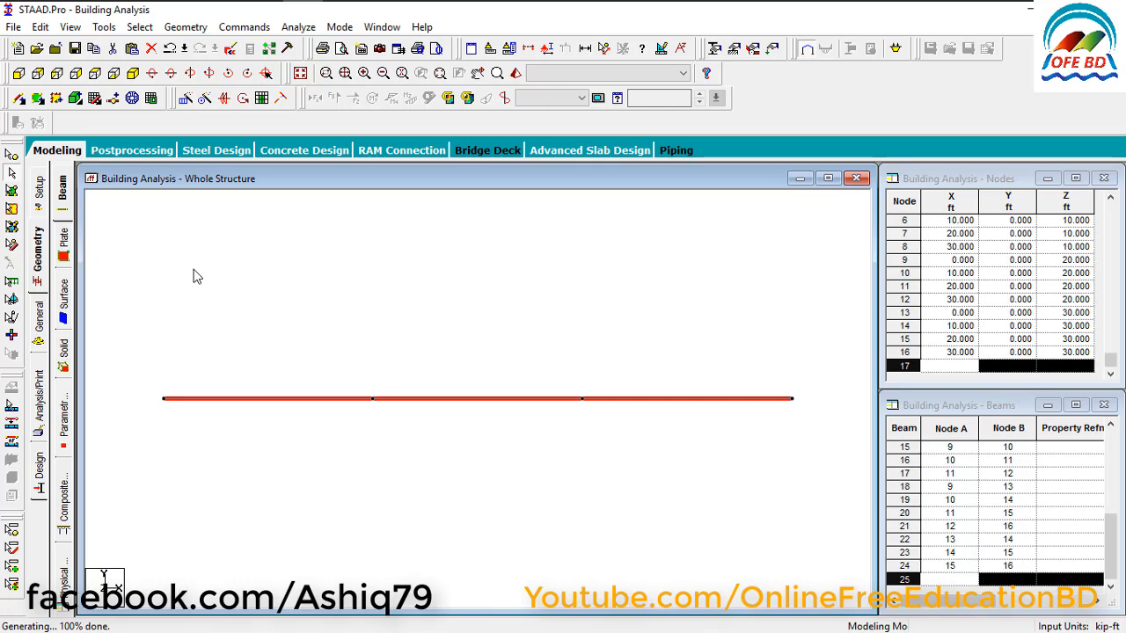
left_click(134, 74)
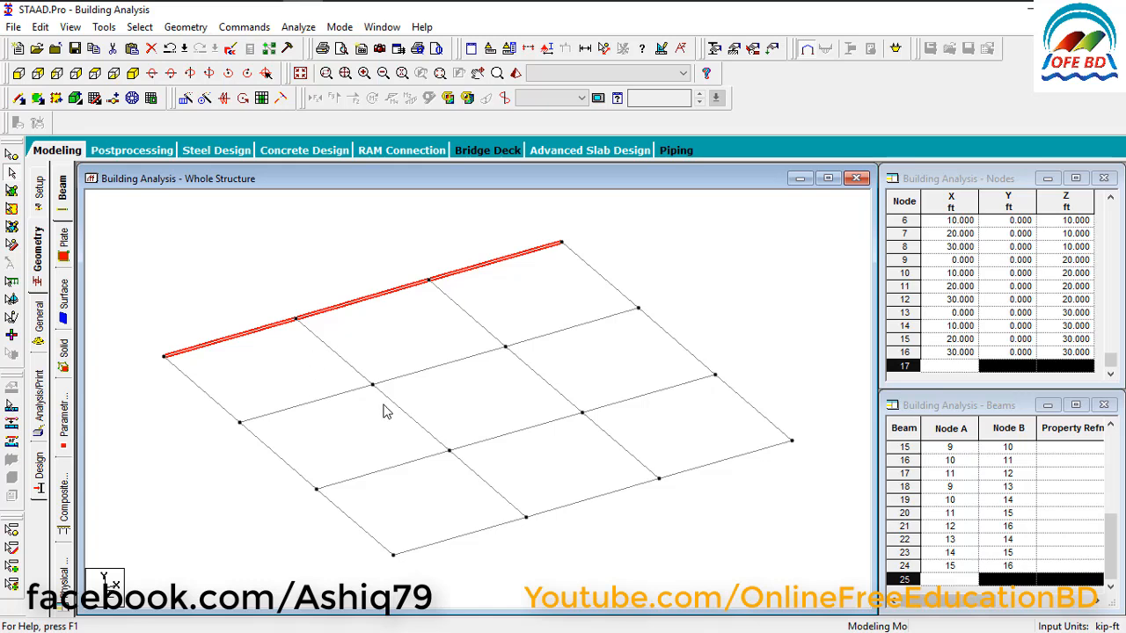
Return to the view from +Z, select every beam of the floor grid and start a Translational Repeat in the global Y direction.
left_click(17, 76)
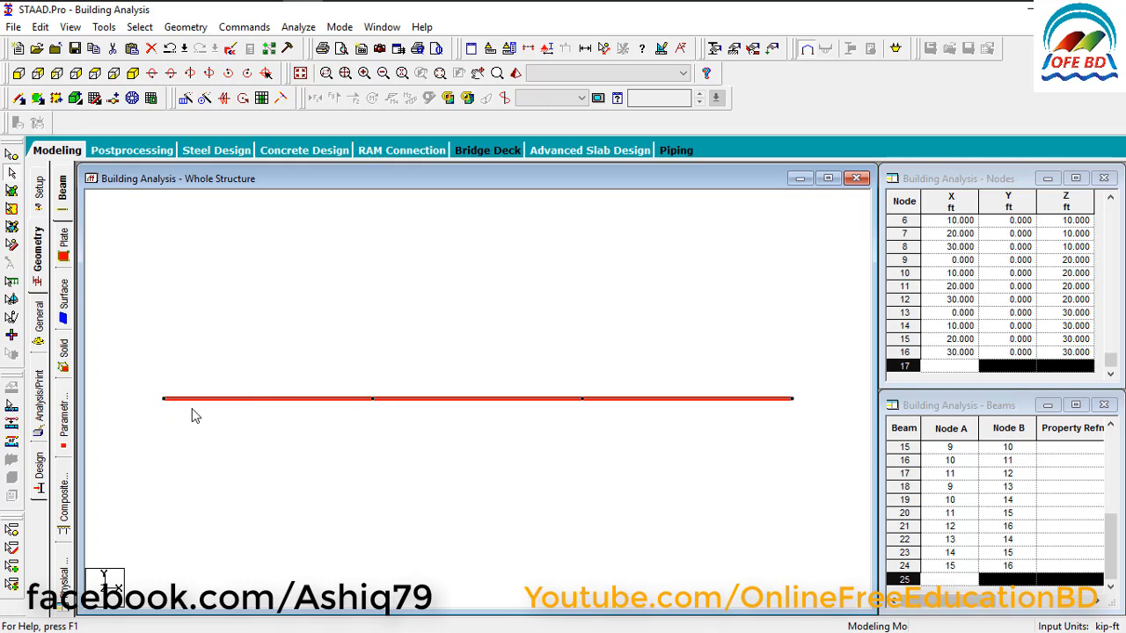
left_click(222, 442)
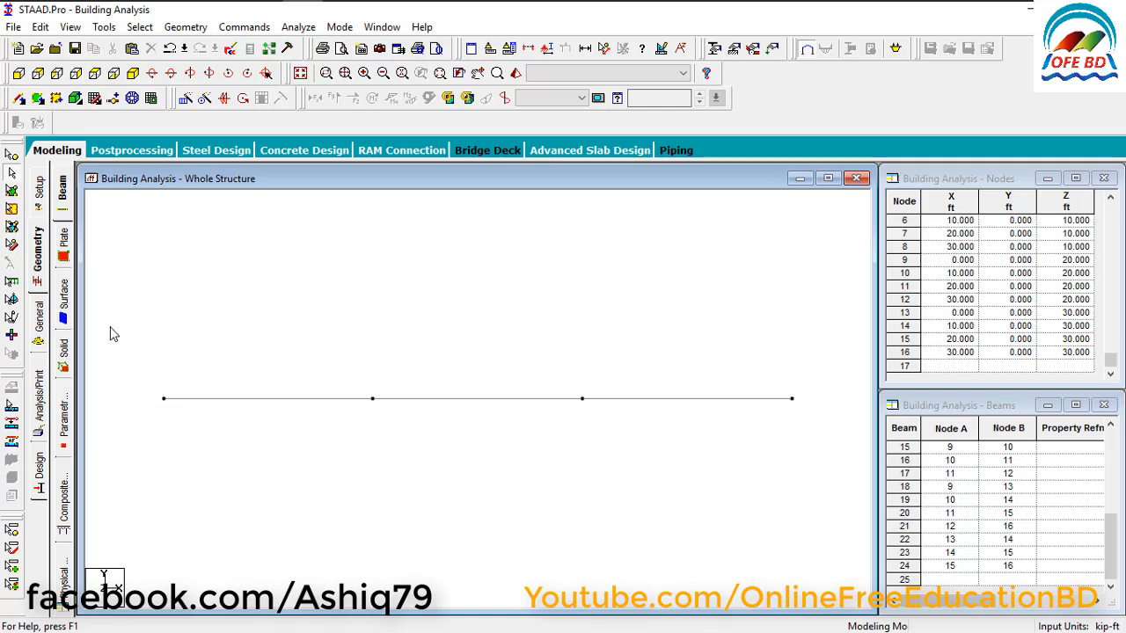
left_click_drag(111, 329, 837, 466)
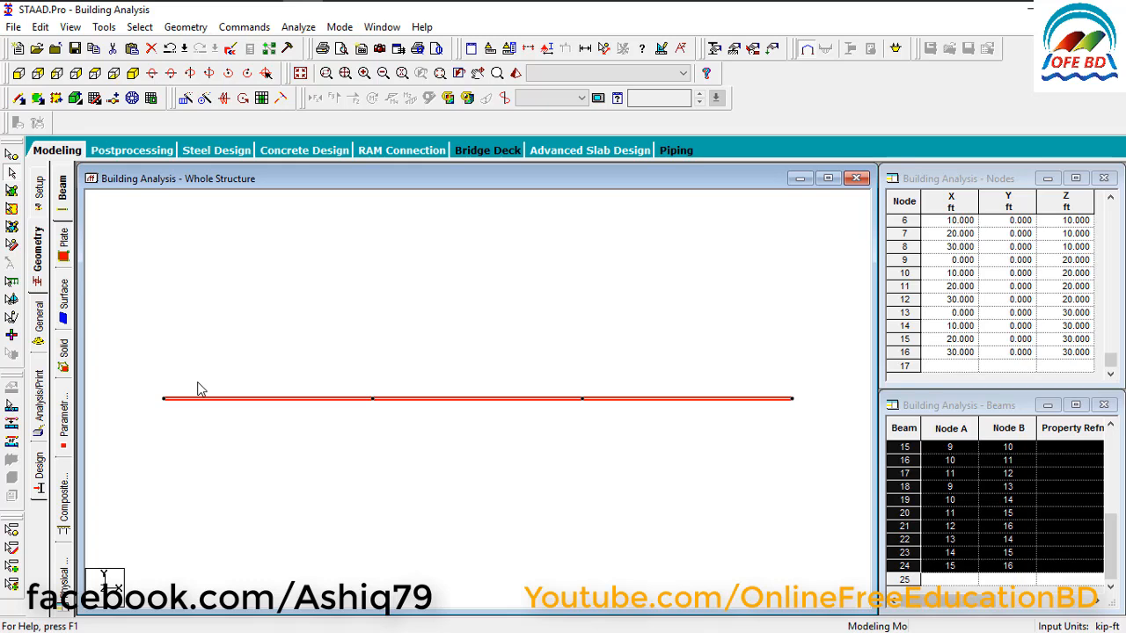
left_click(184, 101)
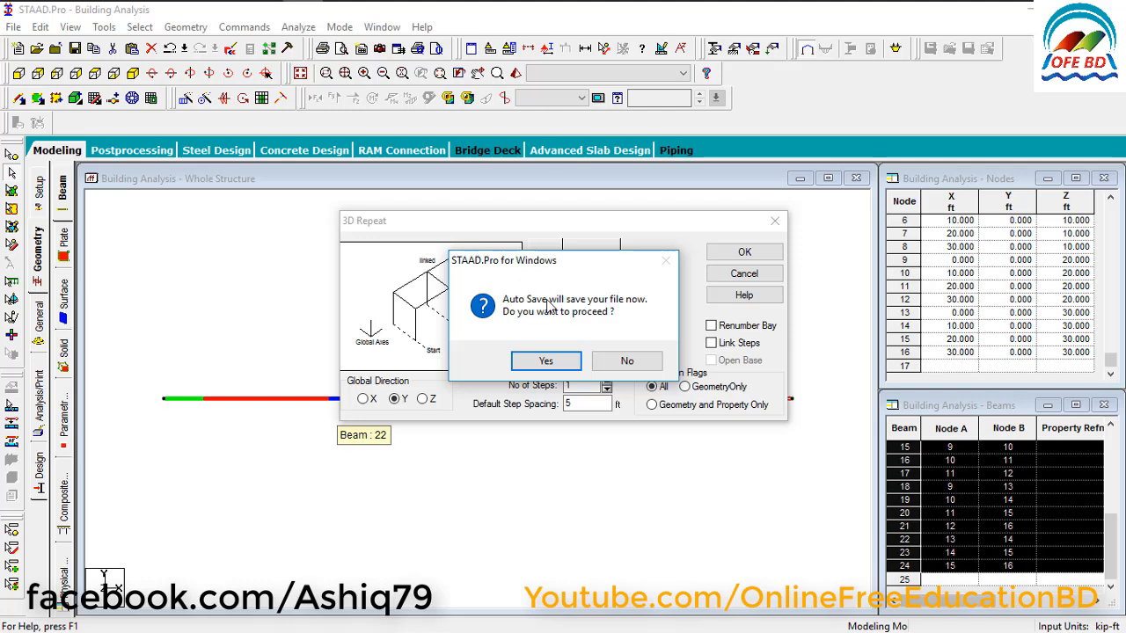
Accept the auto save and save the modified structure, keeping the 3D Repeat settings open beside the grid.
left_click_drag(515, 261, 239, 226)
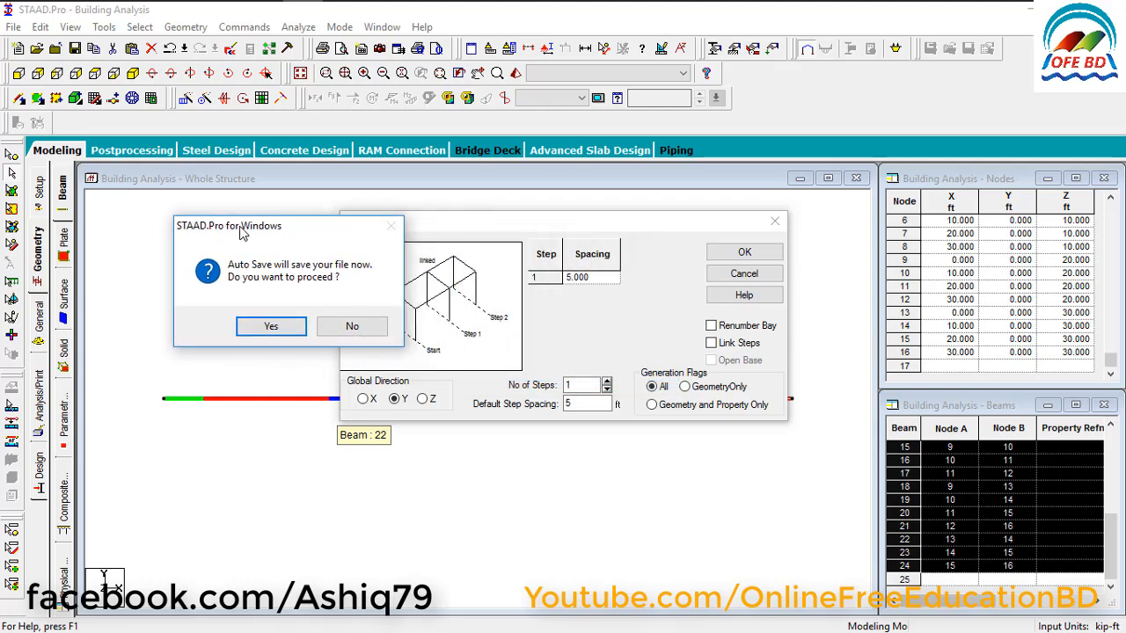
left_click(272, 328)
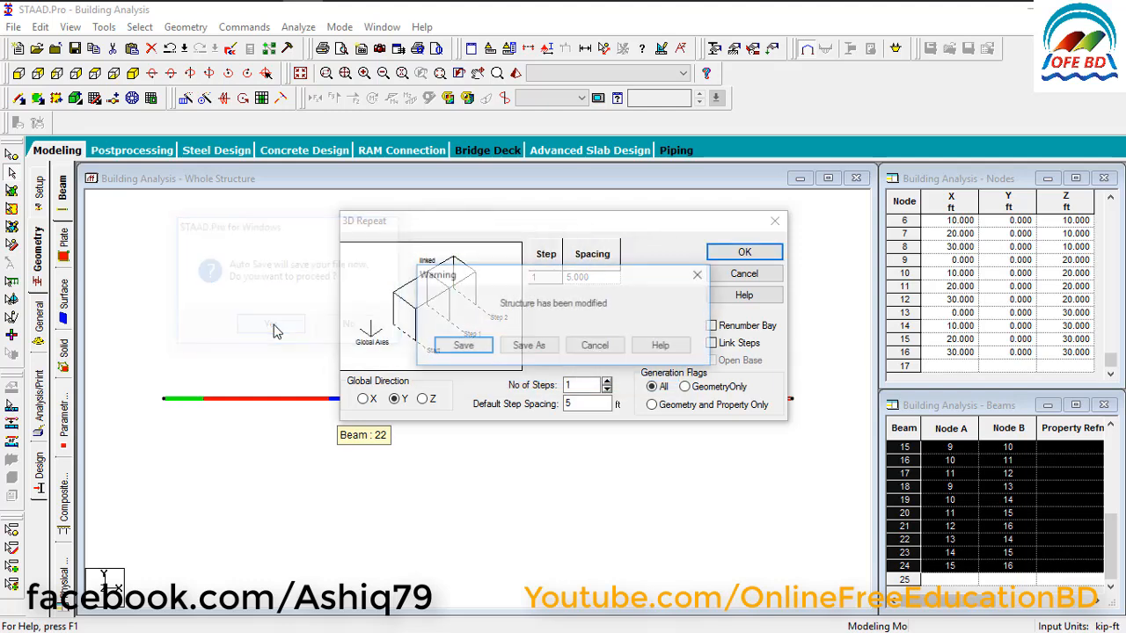
left_click(452, 350)
left_click_drag(445, 230, 656, 180)
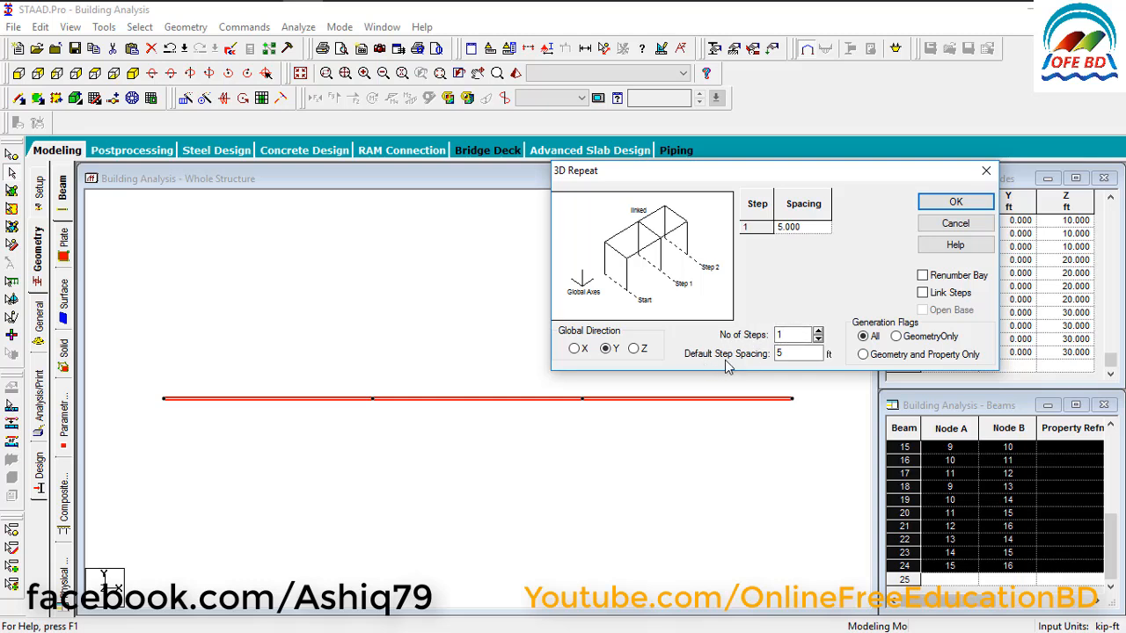
Repeat the selected floor grid once along global Y with a spacing of -5 ft and linked steps.
double_click(778, 356)
type("-5")
left_click(944, 297)
left_click(938, 201)
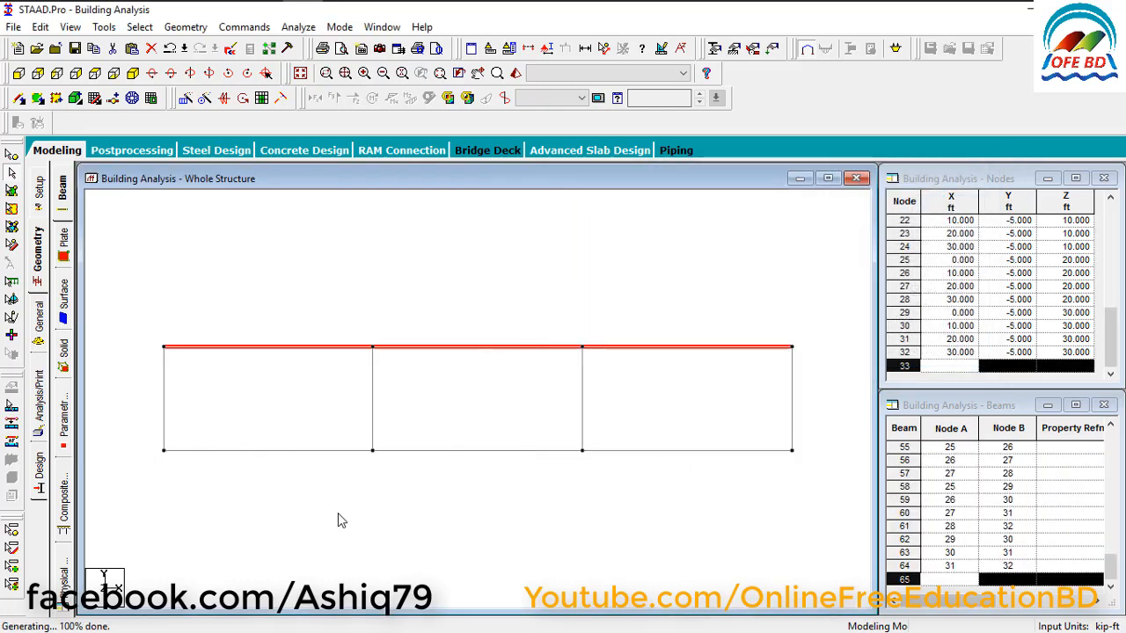
left_click(126, 422)
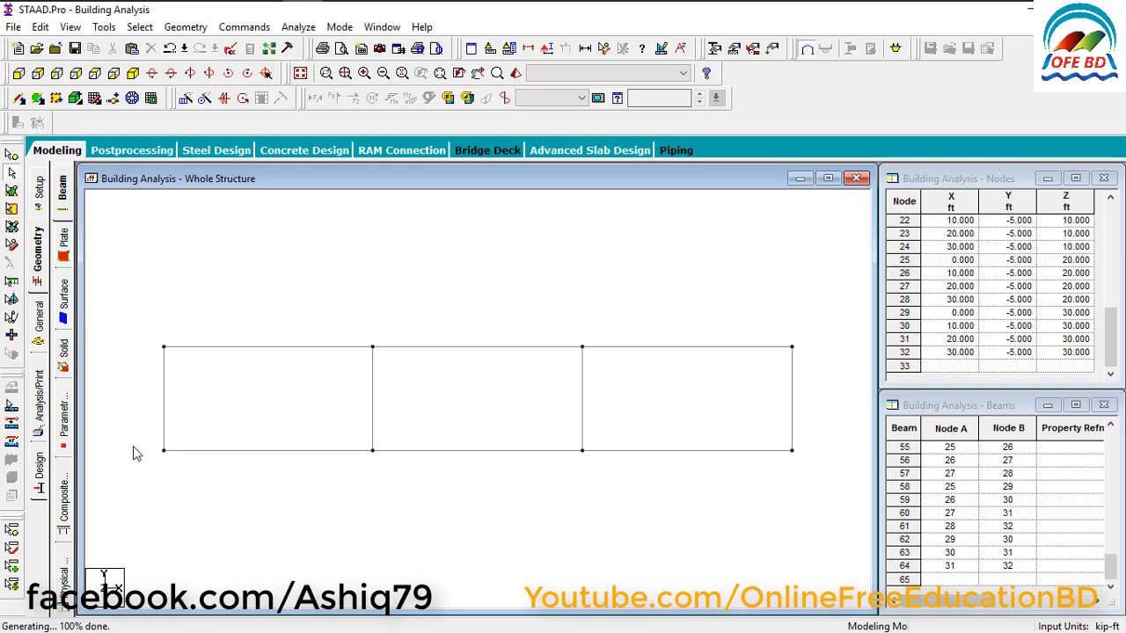
Cut all the horizontal beams at the base level, keeping the columns above them.
left_click(258, 451)
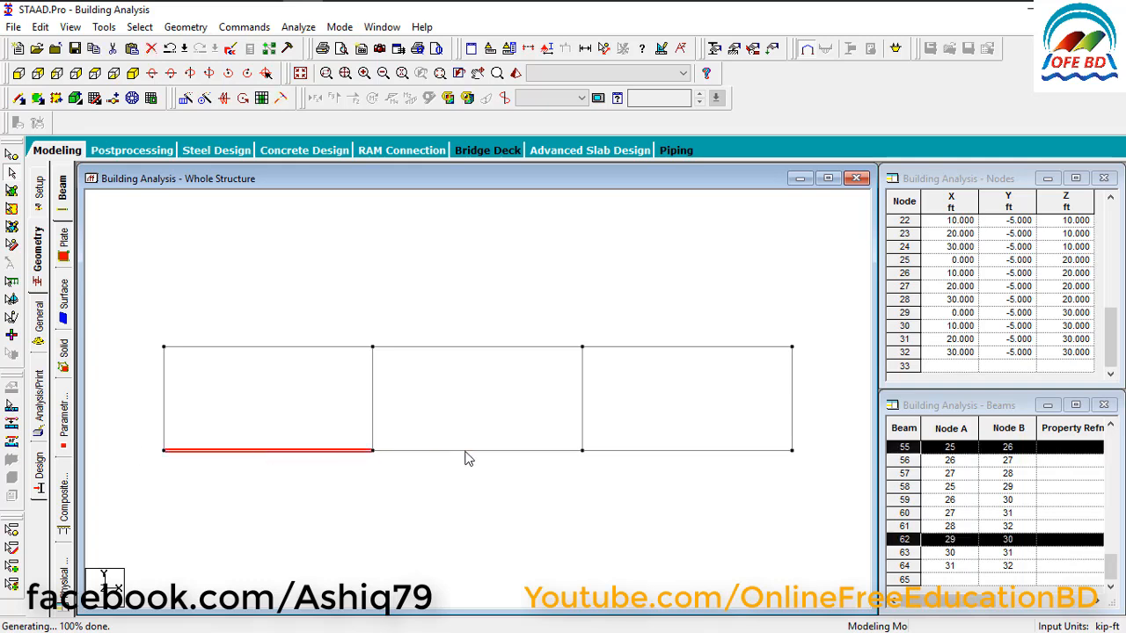
left_click(492, 452)
left_click(514, 482)
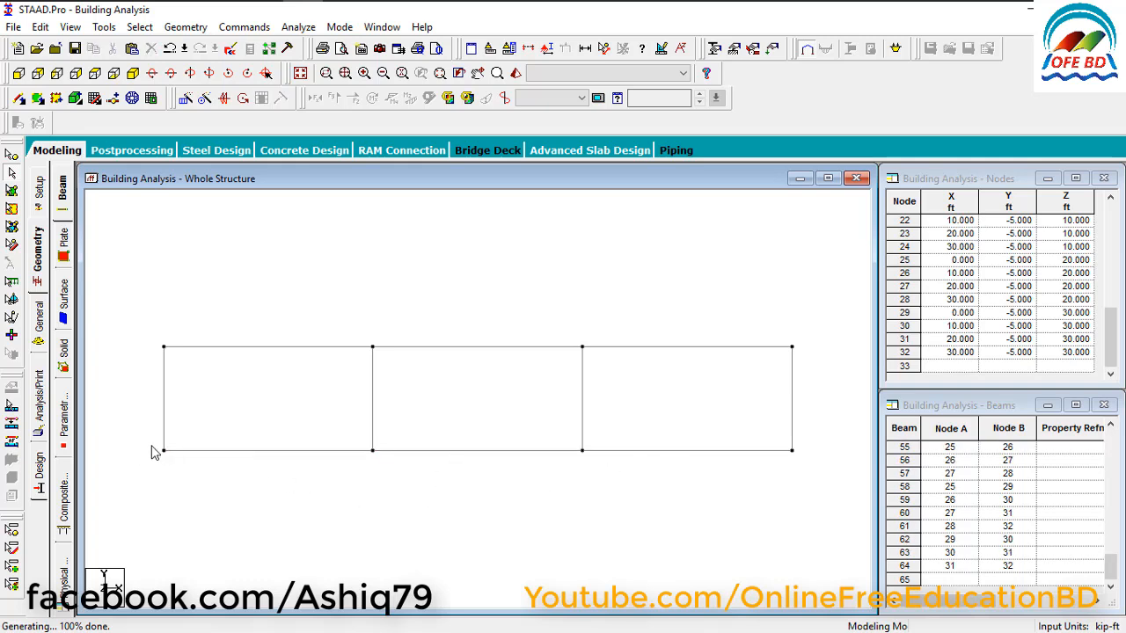
left_click_drag(130, 429, 843, 468)
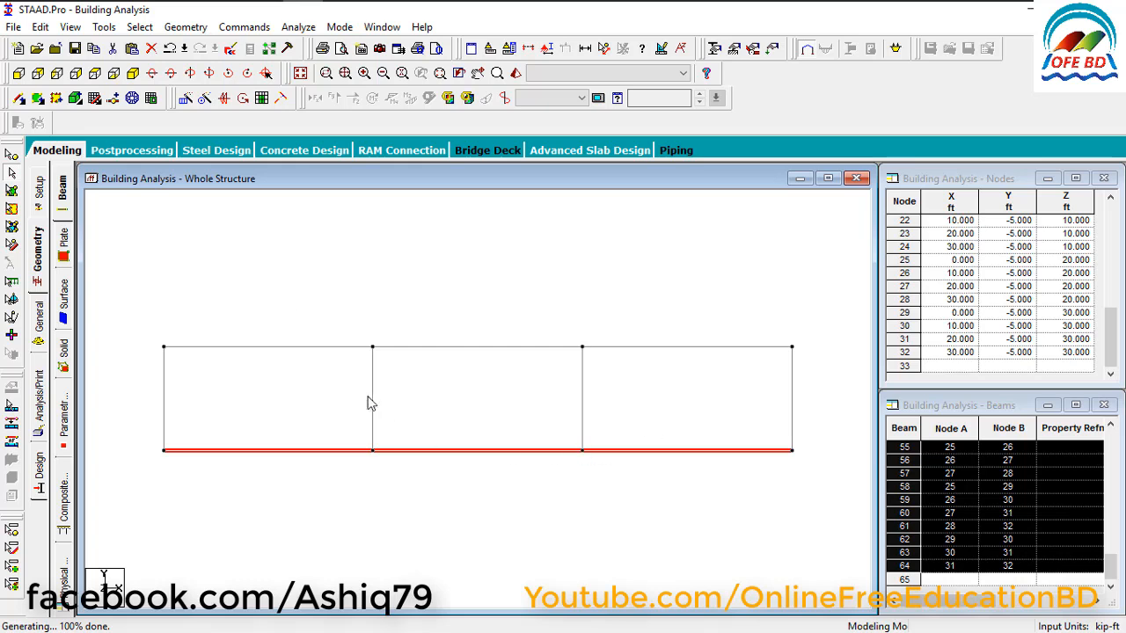
left_click(115, 51)
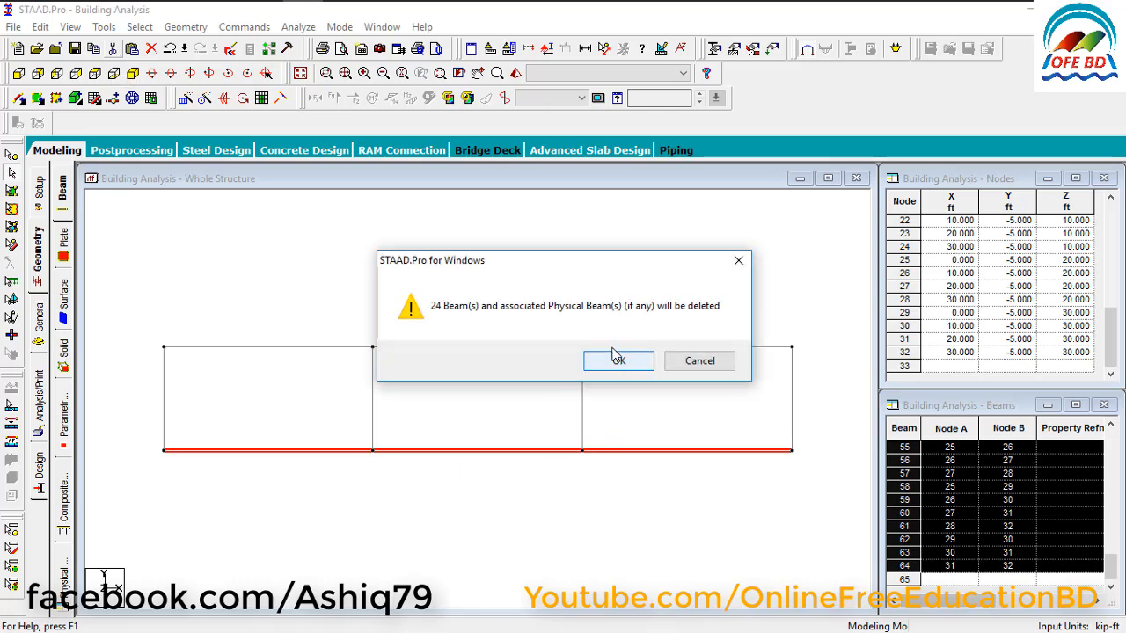
left_click(614, 355)
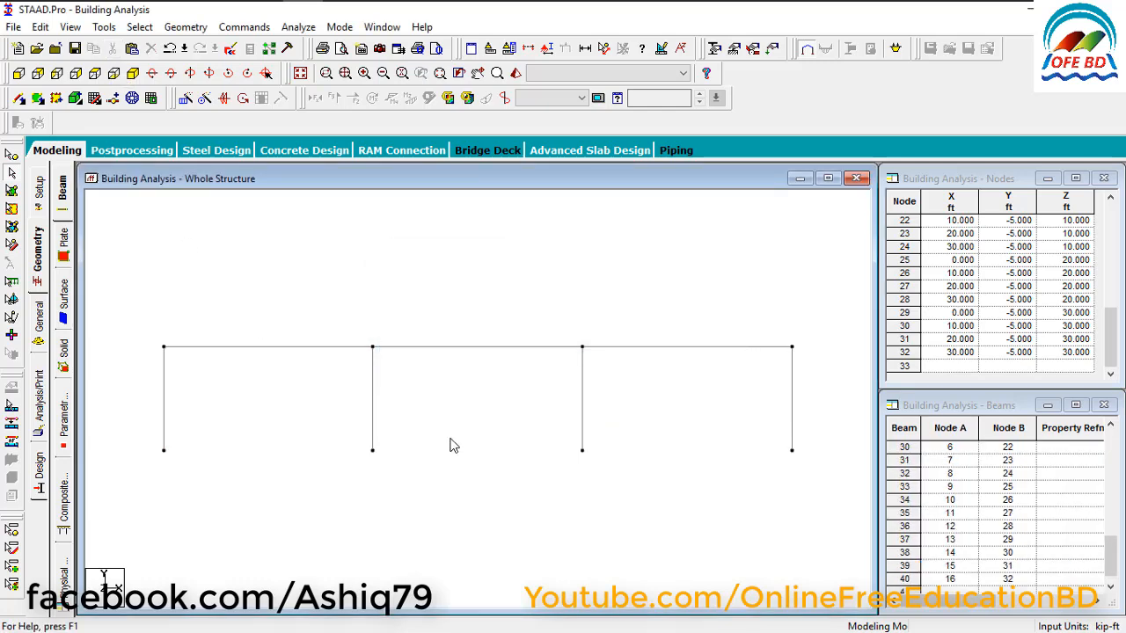
Repeat the remaining floor grid beams along global Y in 4 linked steps of 10 ft and show the frame in isometric view.
left_click_drag(239, 335, 811, 369)
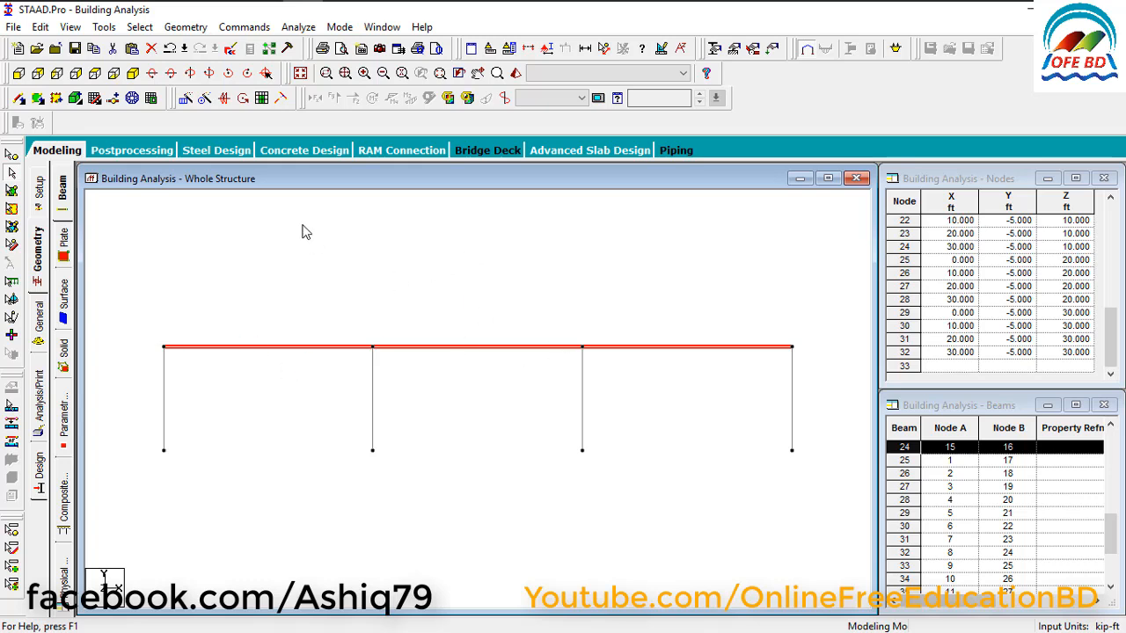
left_click(186, 101)
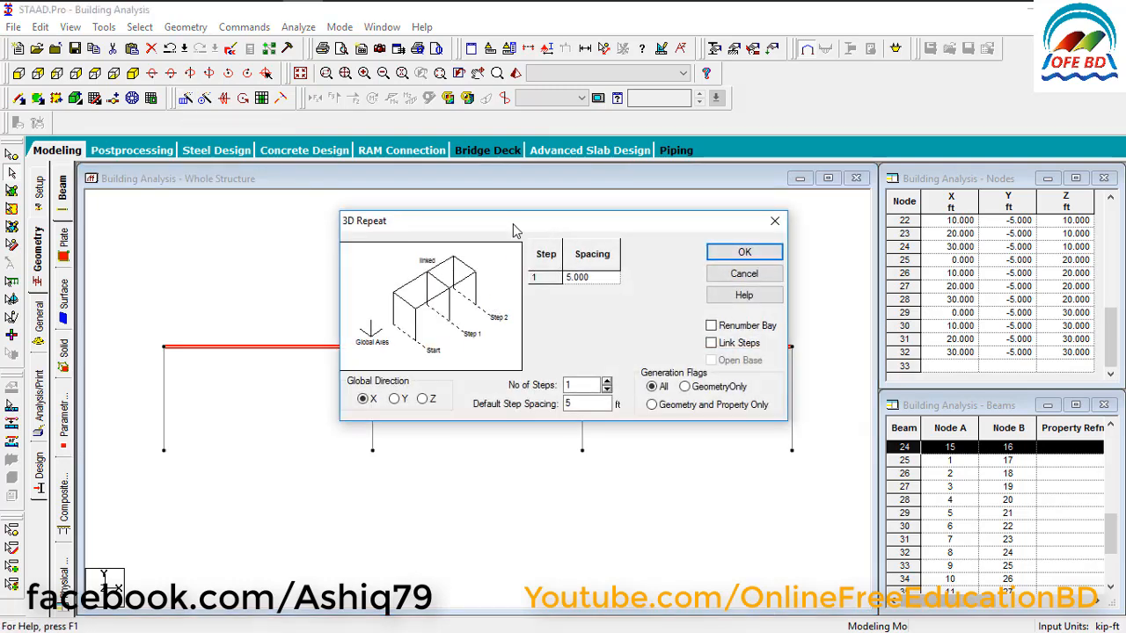
left_click_drag(514, 229, 674, 95)
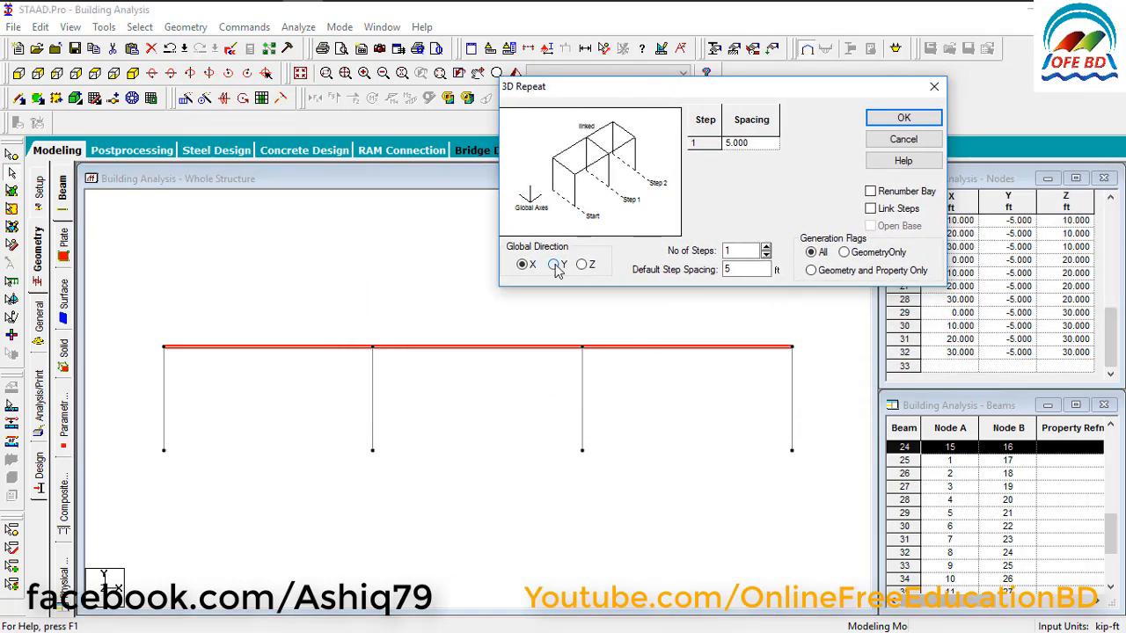
left_click(554, 263)
double_click(726, 251)
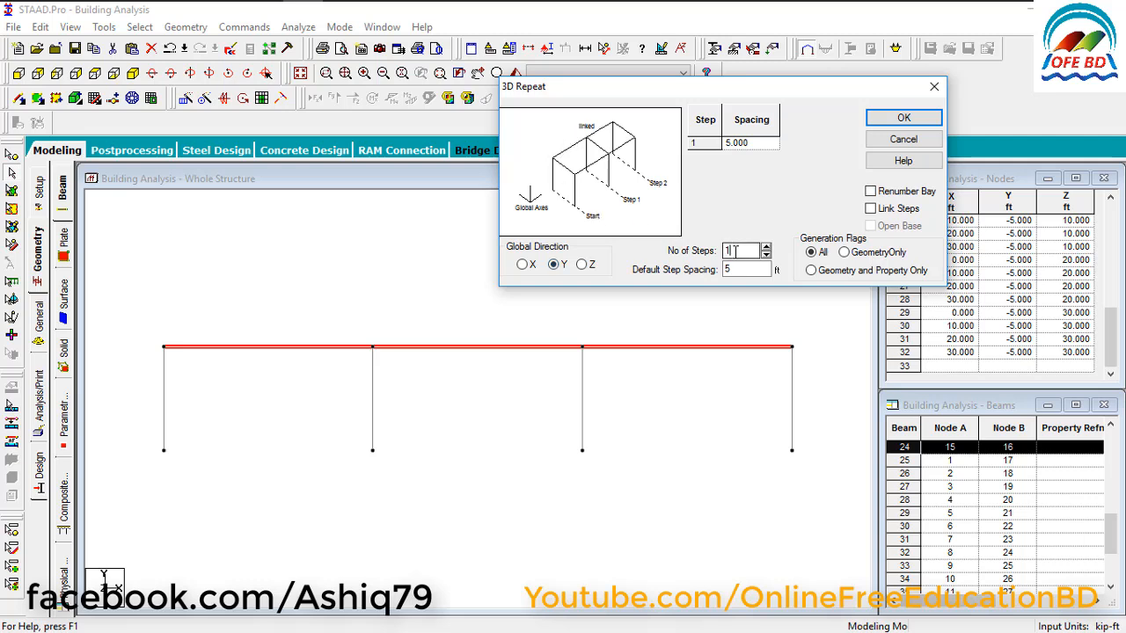
type("4")
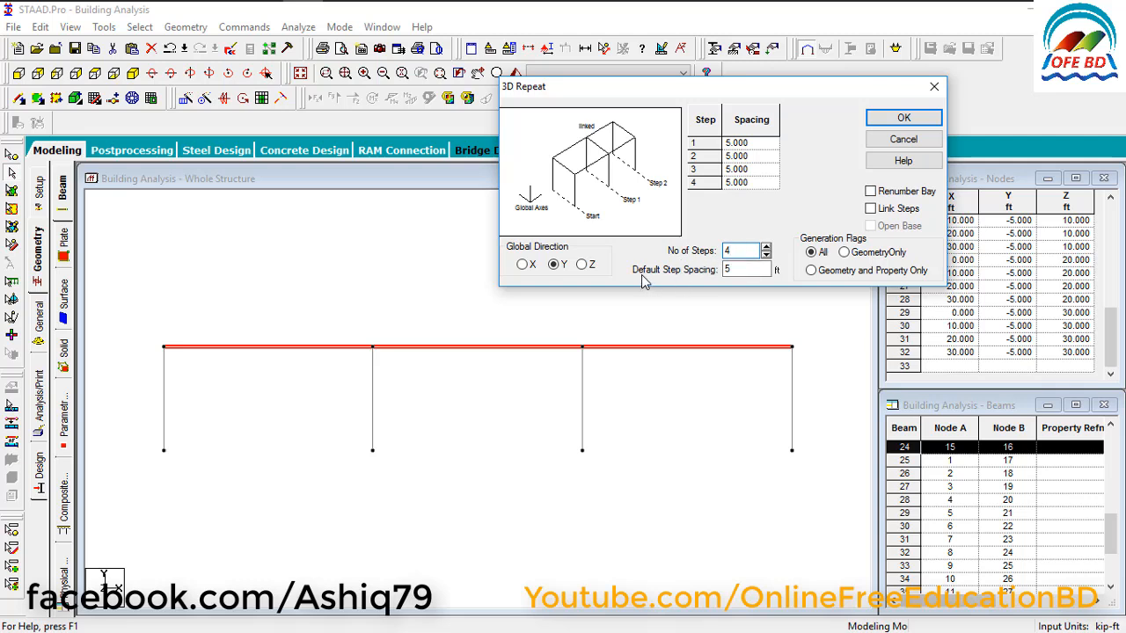
key("Tab")
type("10")
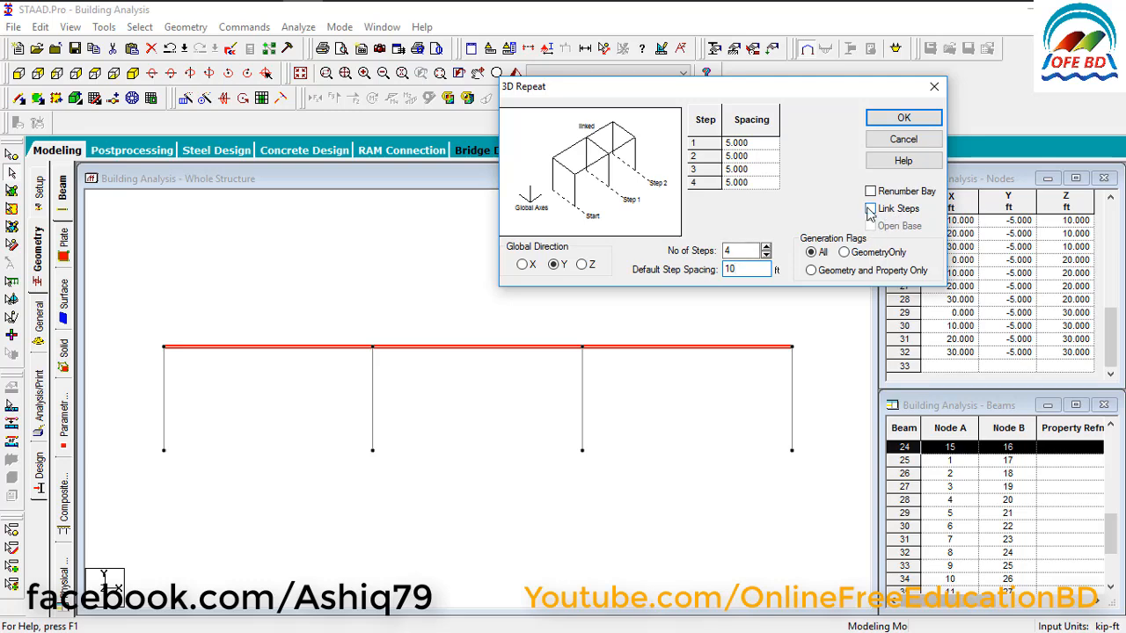
left_click(870, 209)
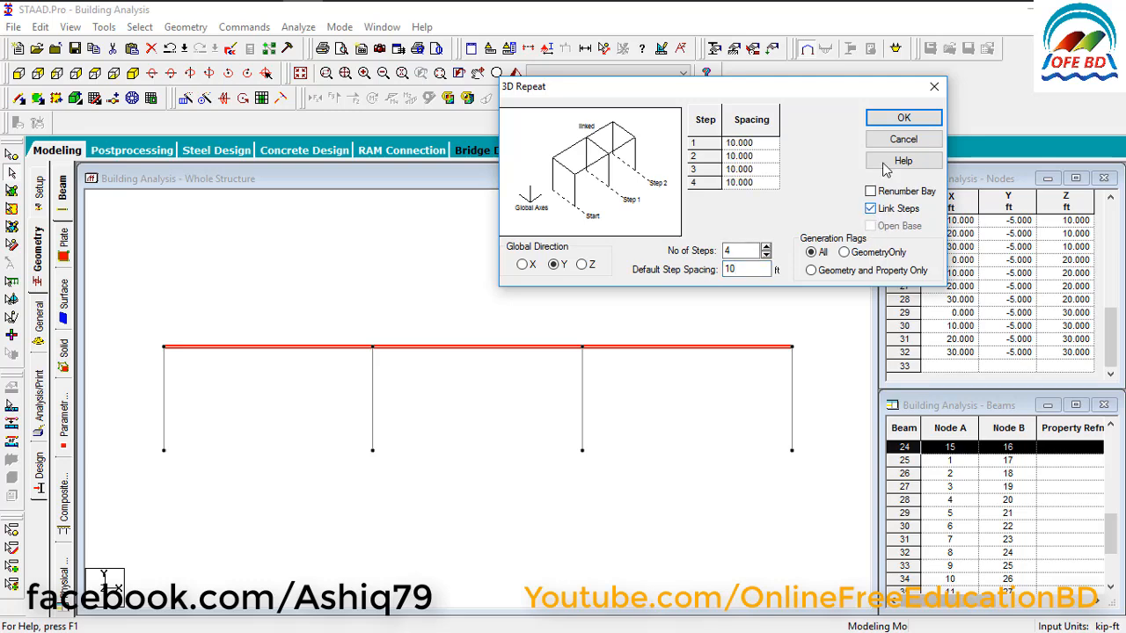
left_click(904, 119)
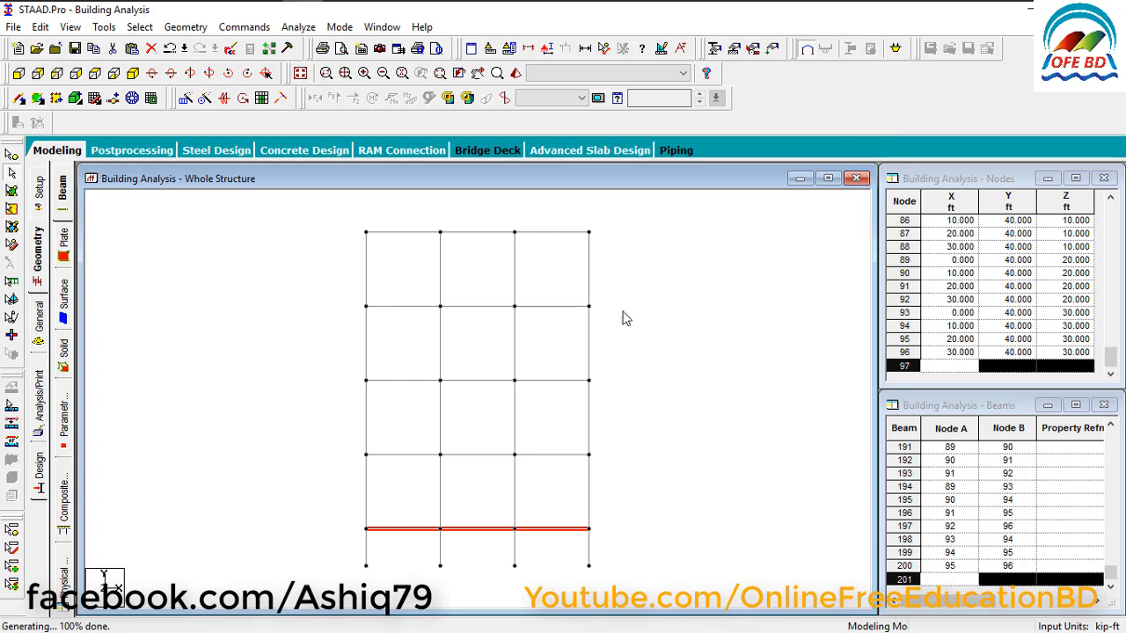
left_click(241, 265)
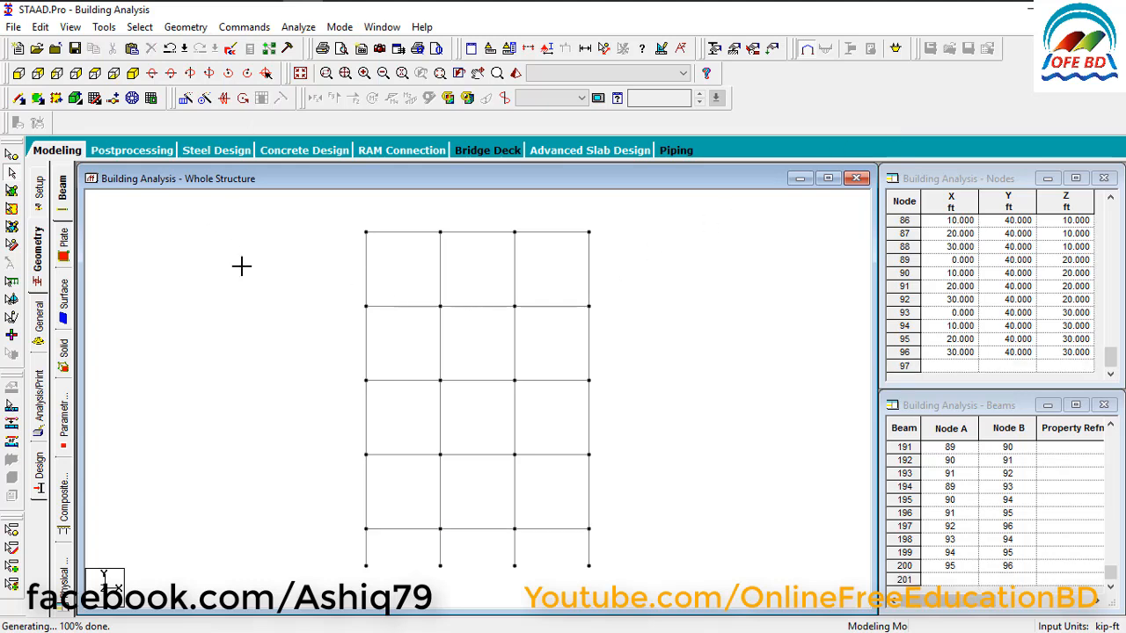
left_click(135, 75)
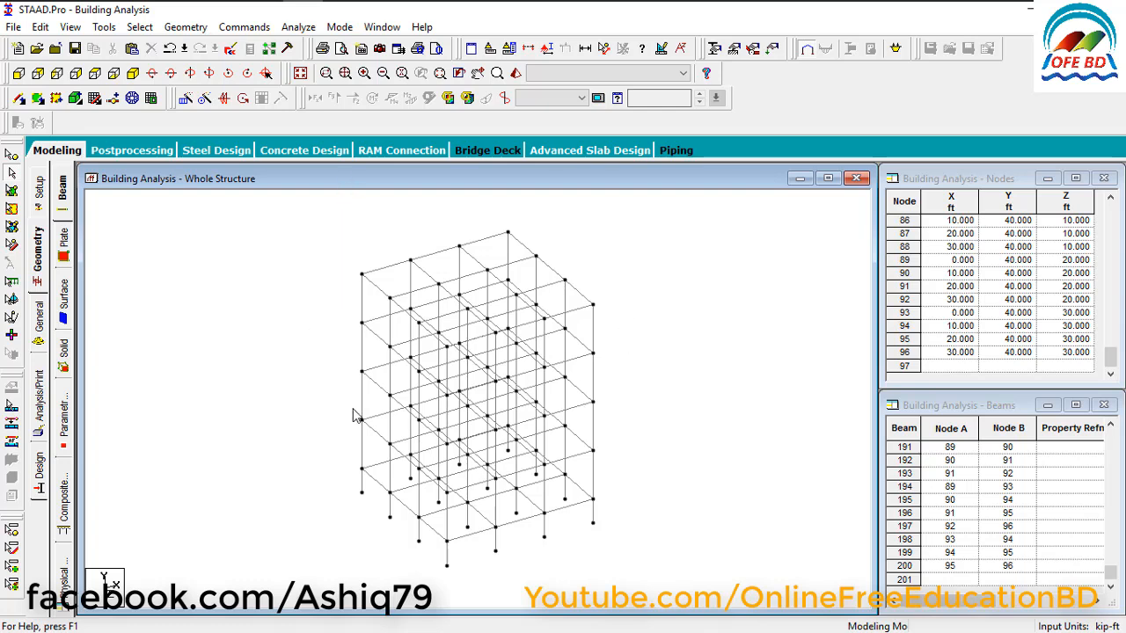
Return to the view from +Z and create a fixed support in the general support settings.
left_click(18, 75)
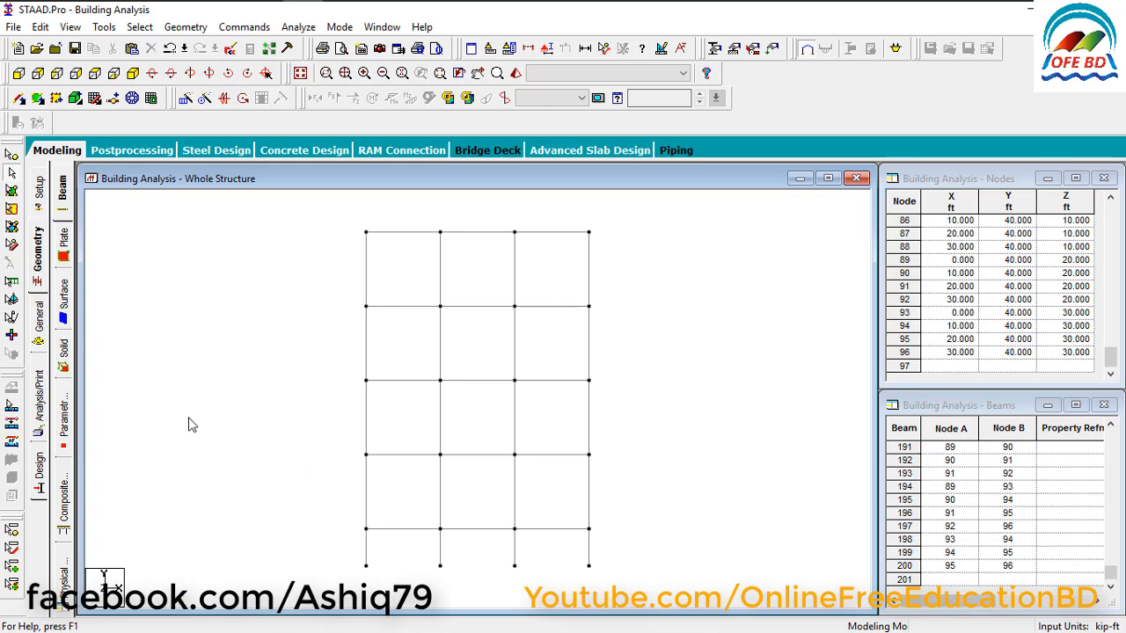
left_click(733, 50)
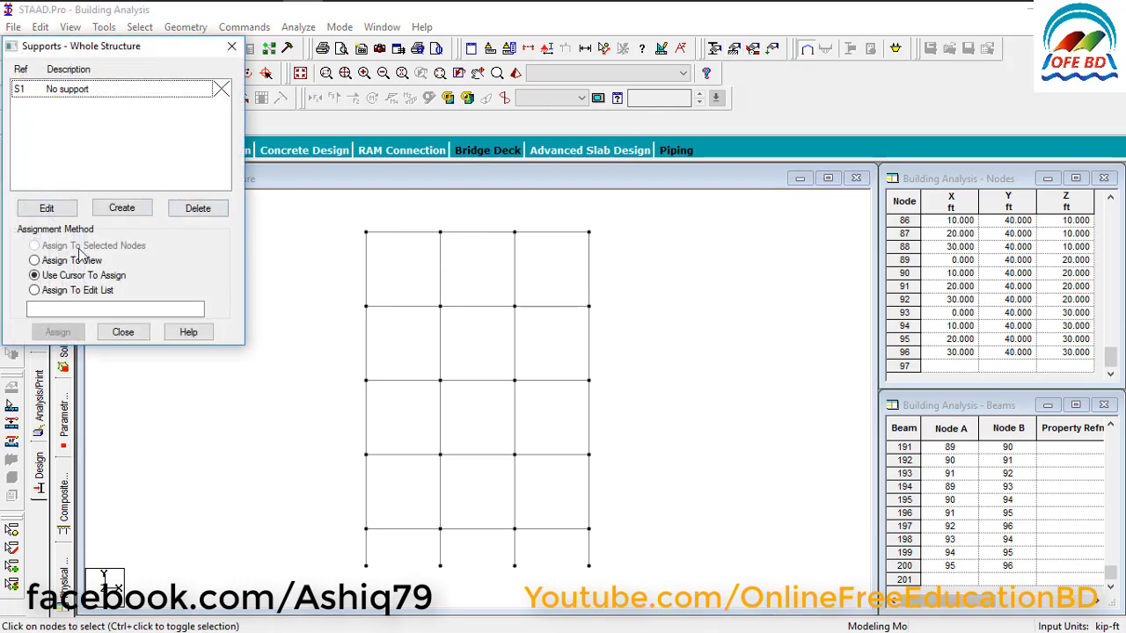
left_click(231, 46)
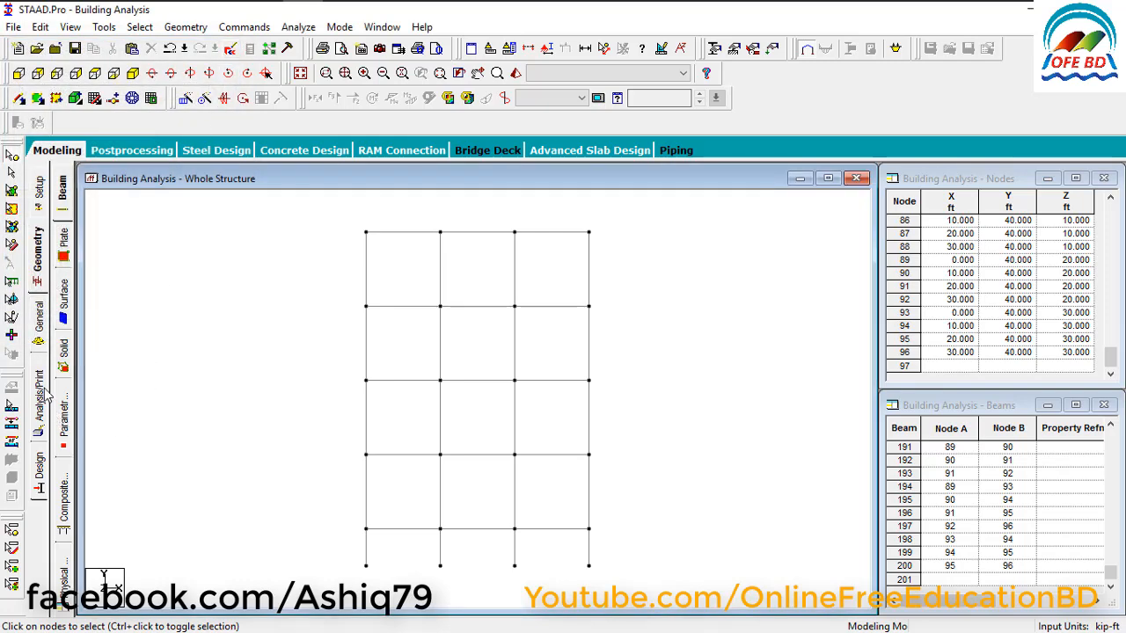
left_click(39, 321)
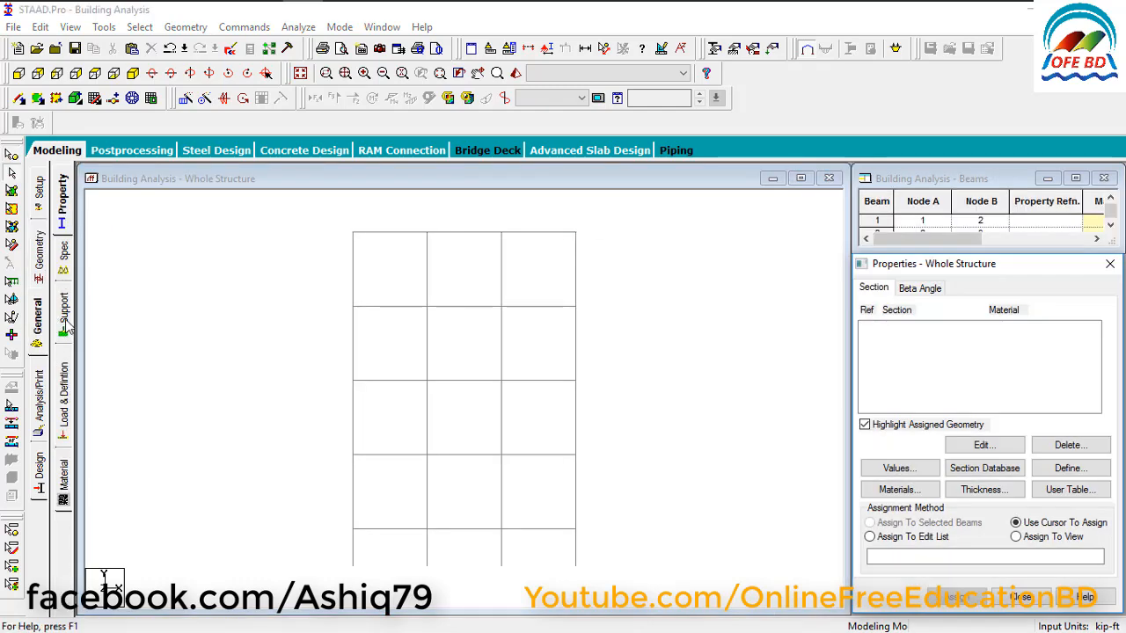
left_click(65, 324)
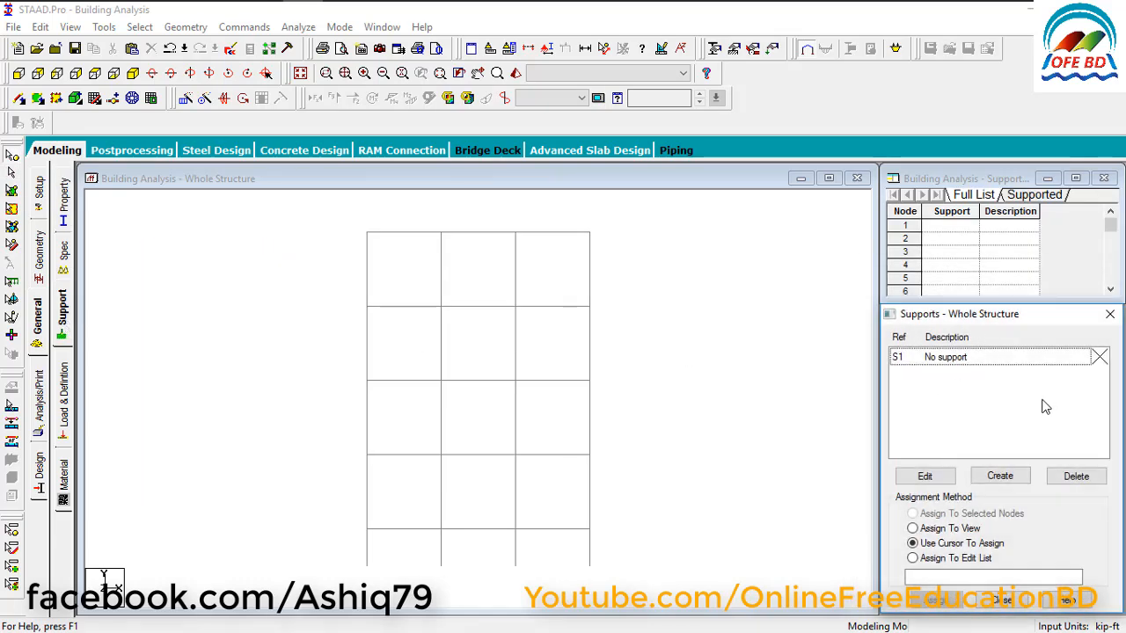
left_click(1004, 480)
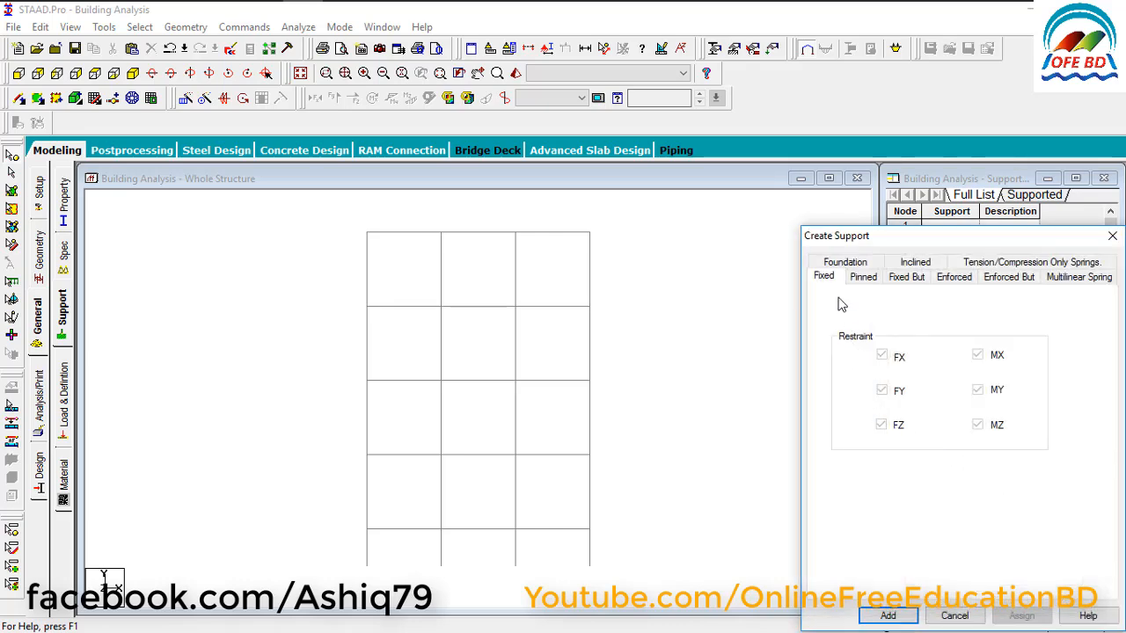
left_click_drag(850, 241, 811, 150)
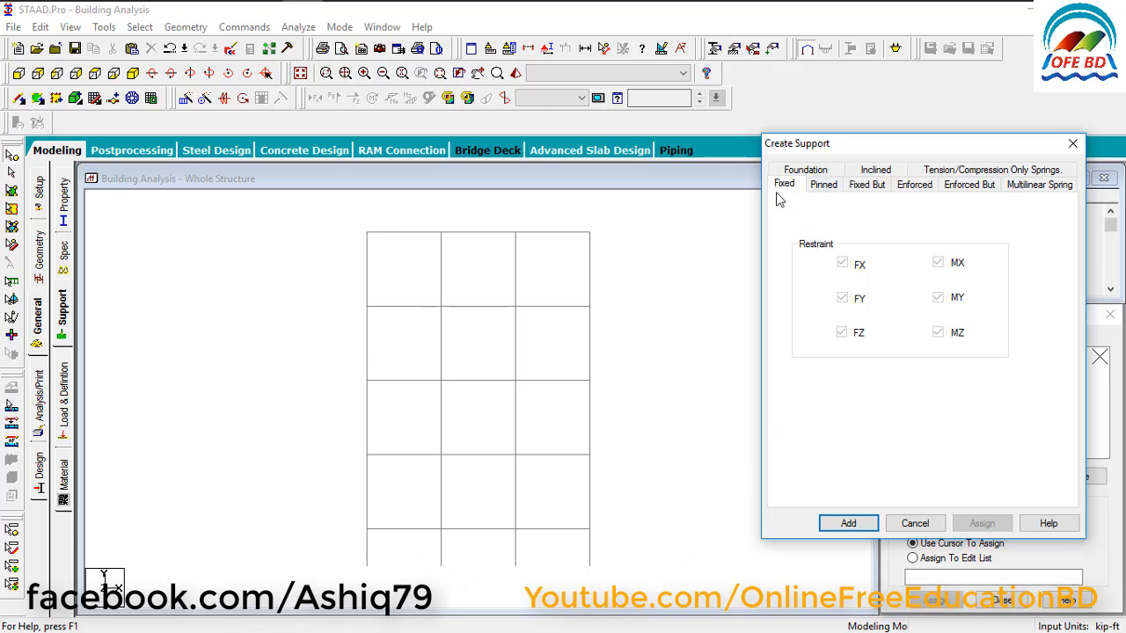
left_click(849, 523)
Assign the fixed support to all the column base nodes and show the structure in isometric view.
left_click(942, 379)
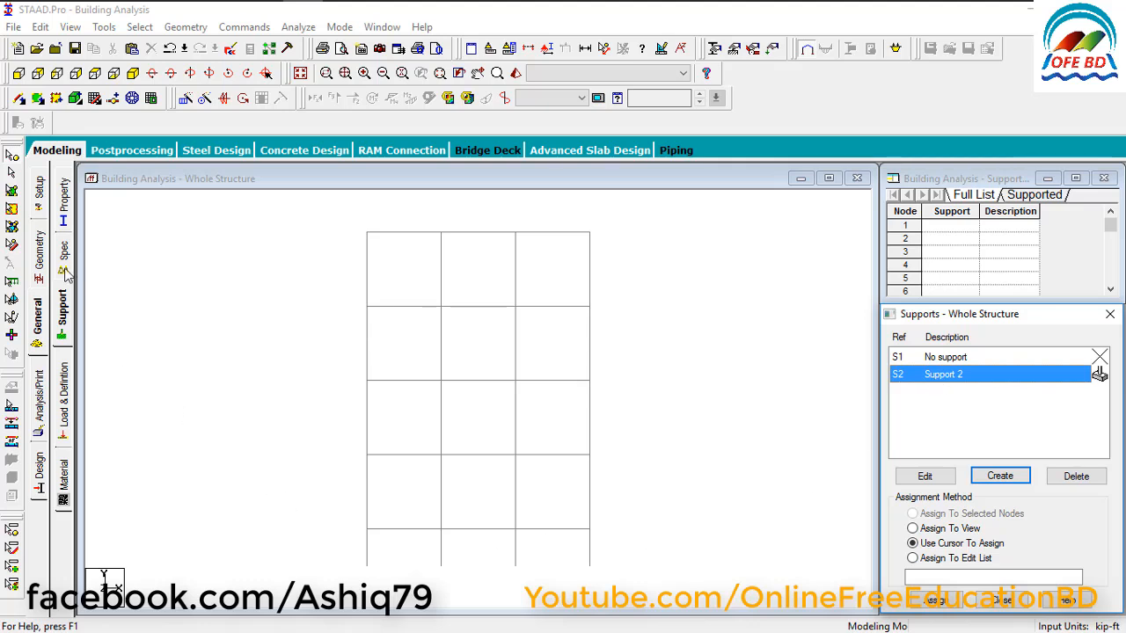
left_click(13, 159)
left_click_drag(318, 550, 627, 587)
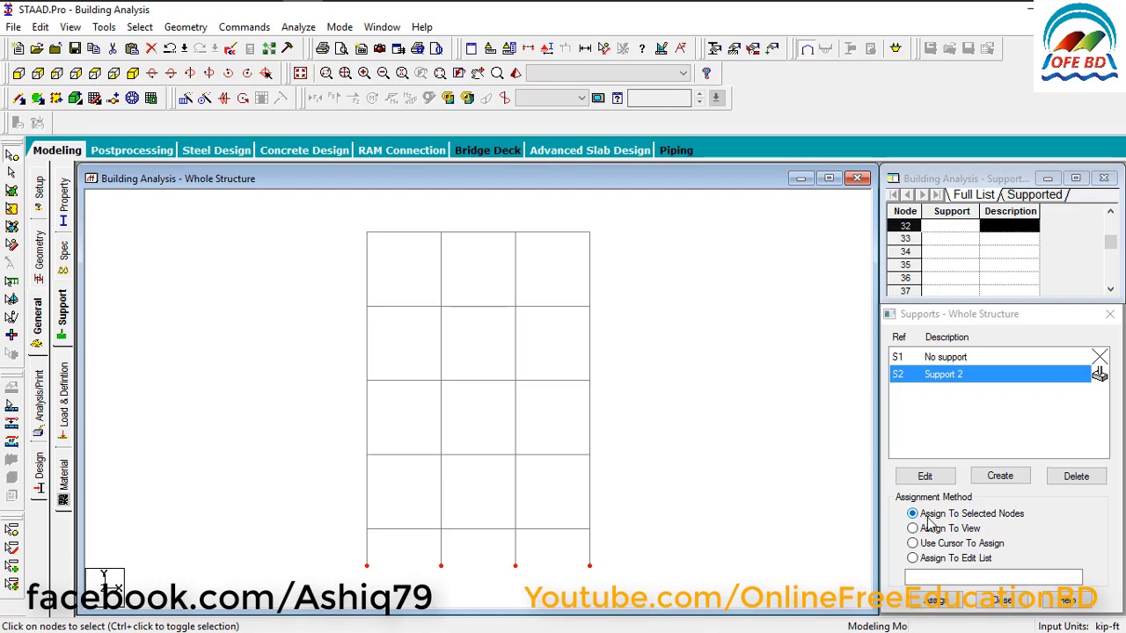
left_click(936, 601)
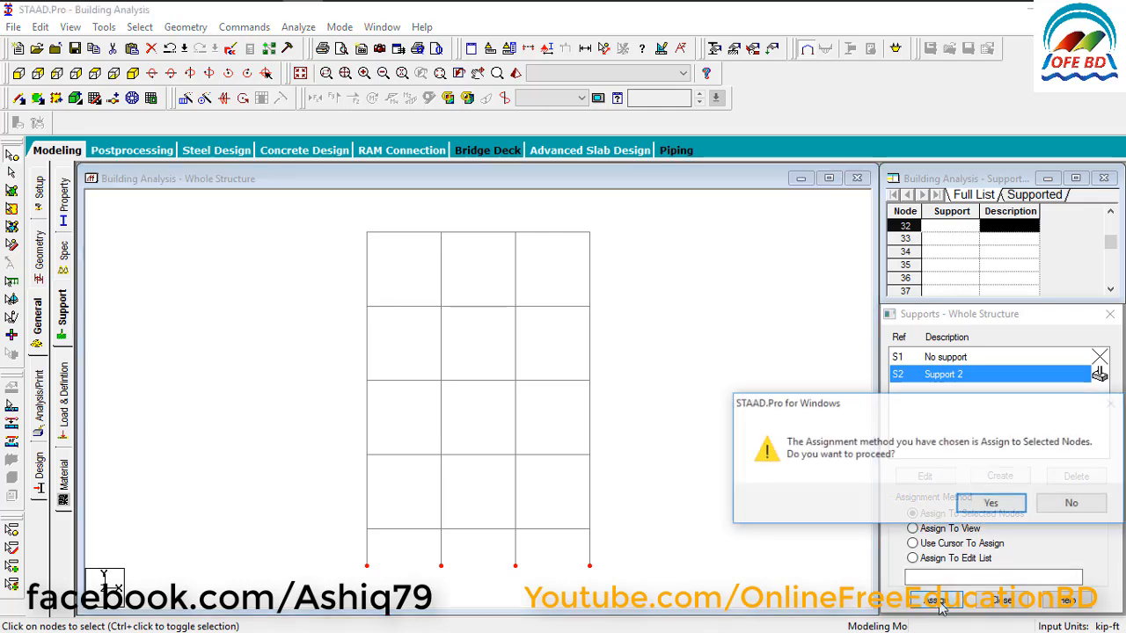
left_click(991, 505)
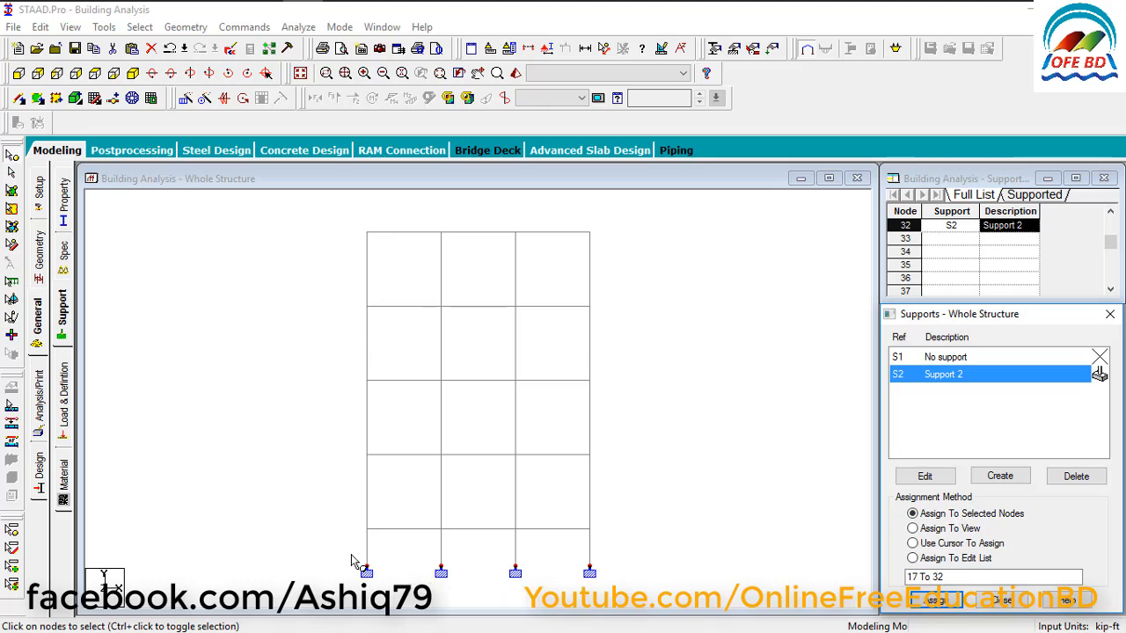
left_click(132, 97)
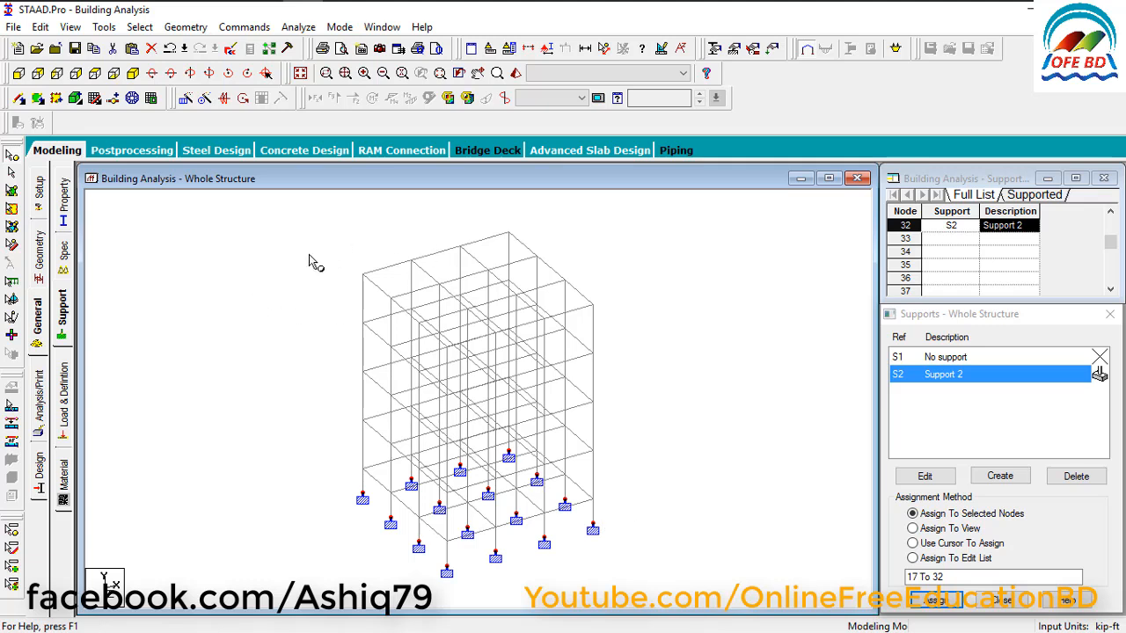
Define a circular concrete section with a YD of 1 ft in the member properties.
left_click(714, 50)
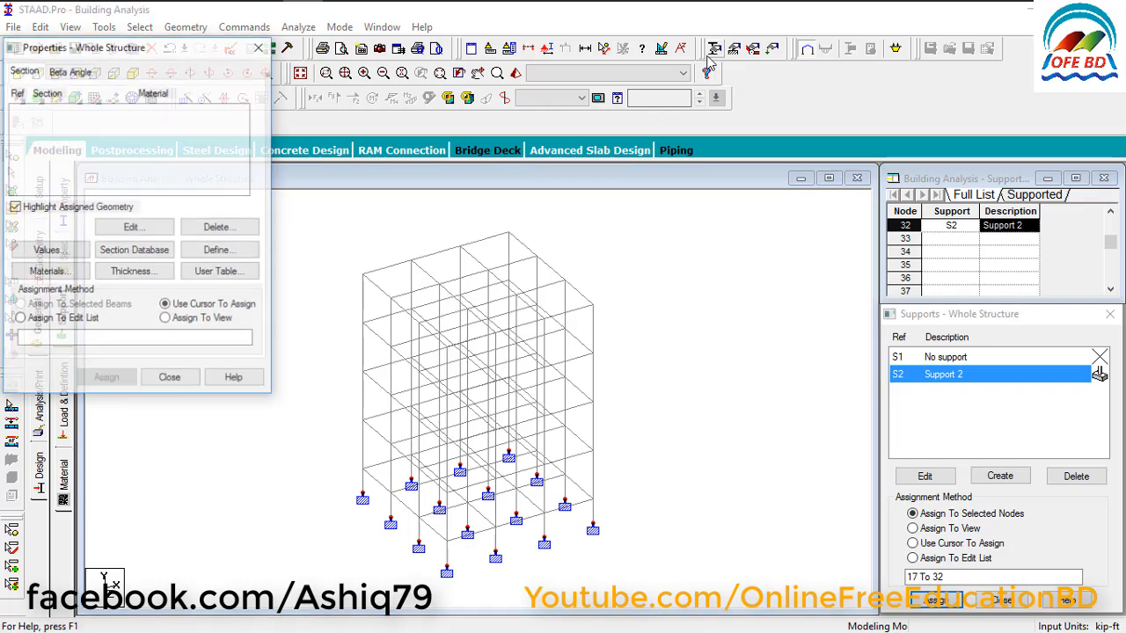
left_click(259, 47)
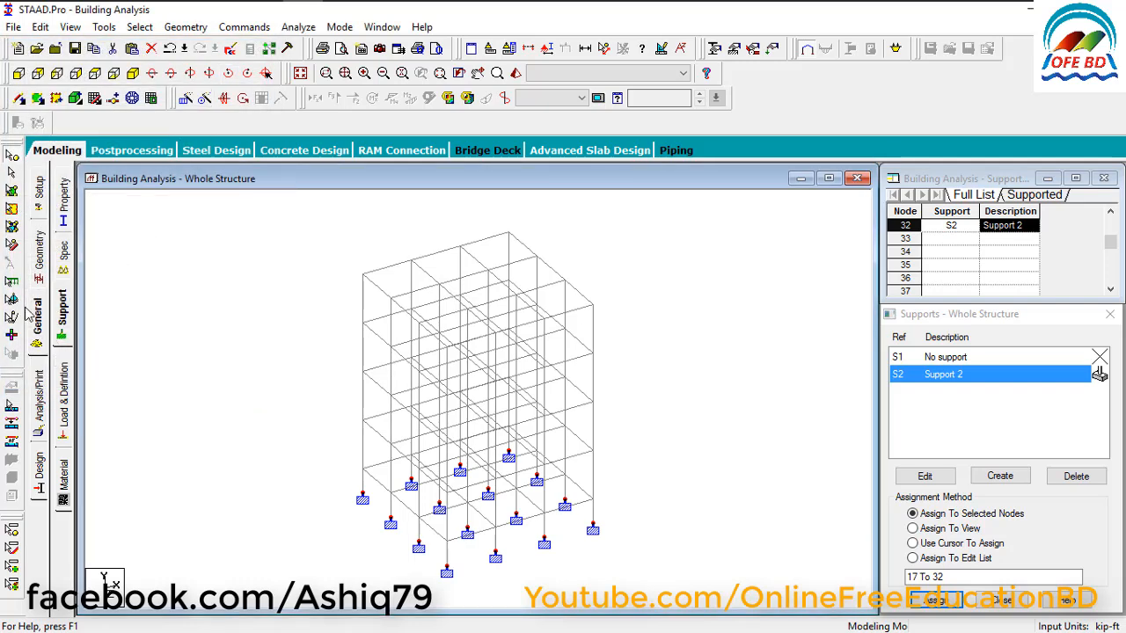
left_click(63, 204)
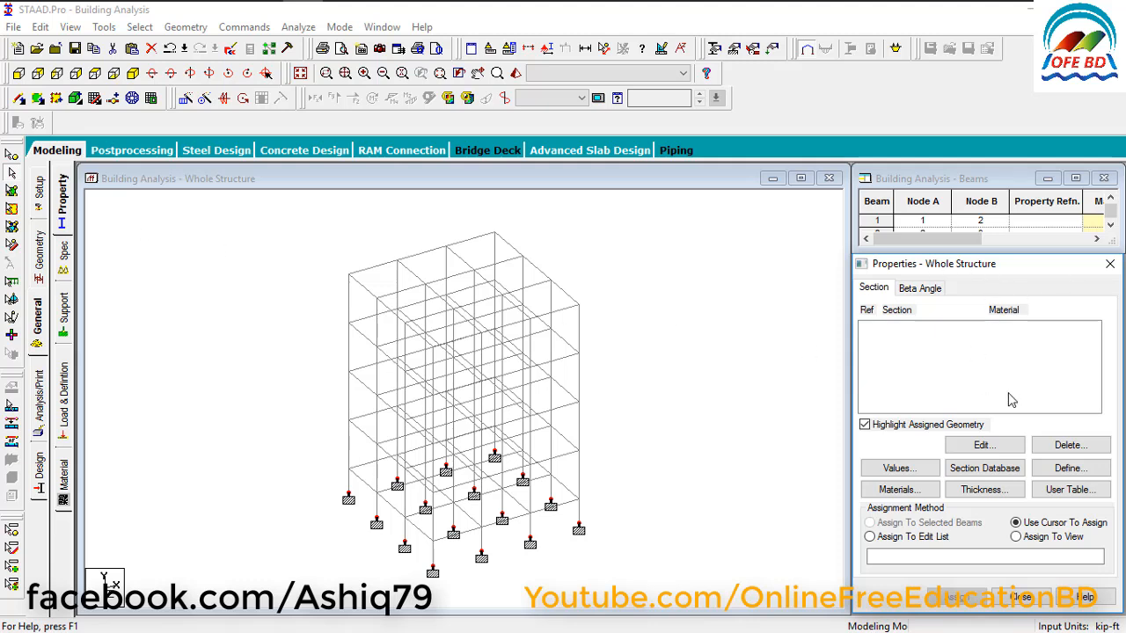
left_click(1058, 473)
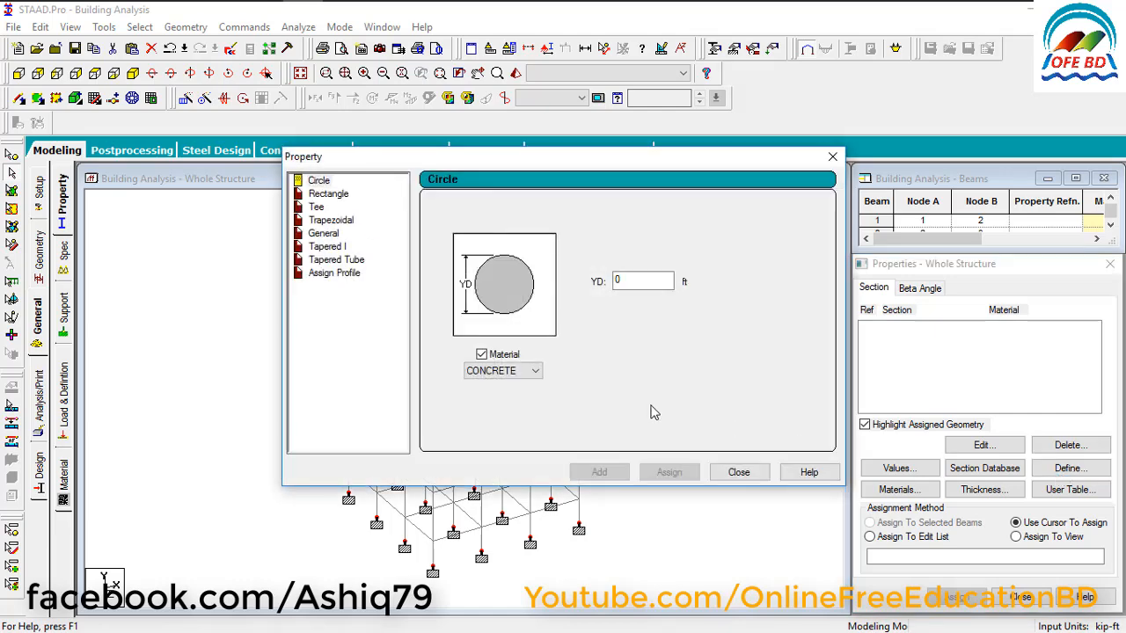
left_click(318, 182)
double_click(640, 281)
type("1")
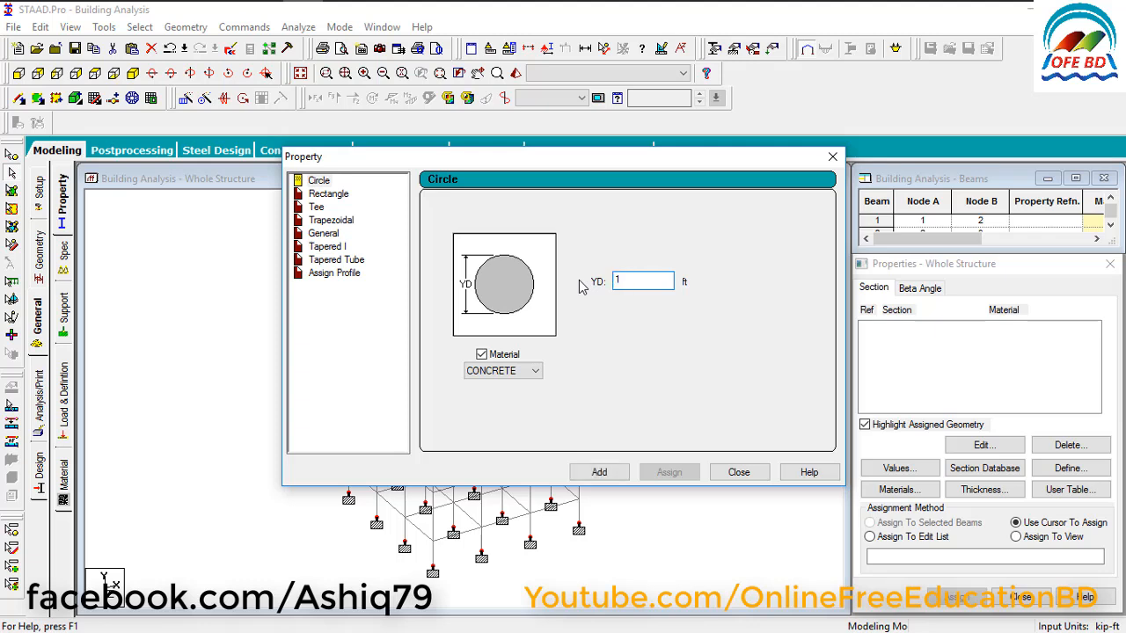
left_click(587, 475)
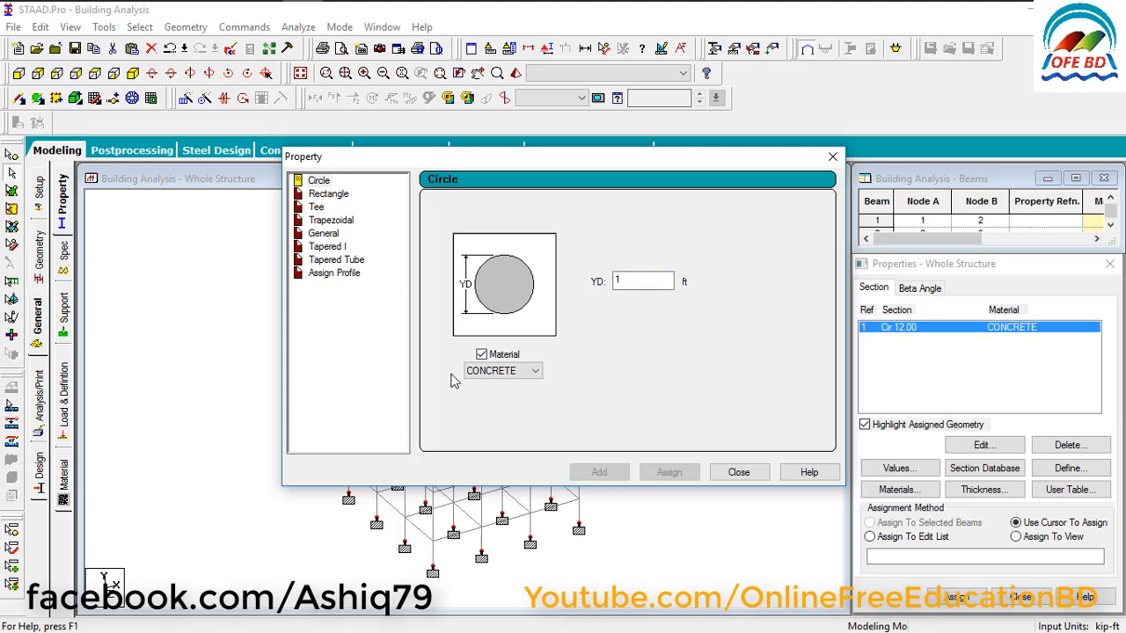
Define a rectangular concrete section with YD 1.5 ft and ZD 1 ft, and finish defining sections.
left_click(330, 195)
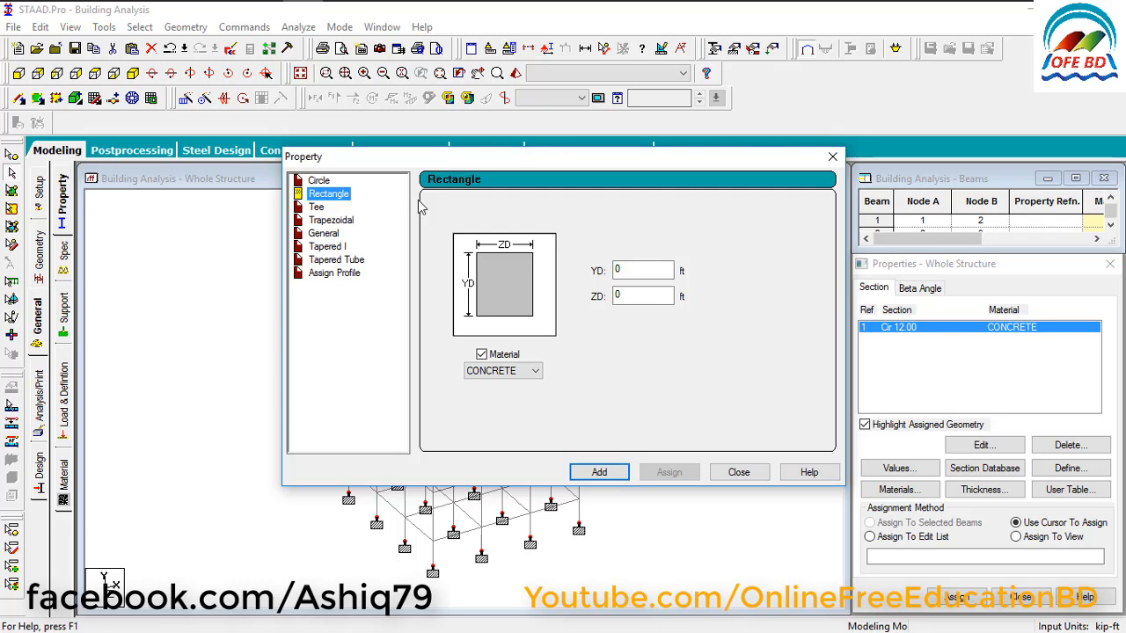
left_click_drag(627, 271, 581, 263)
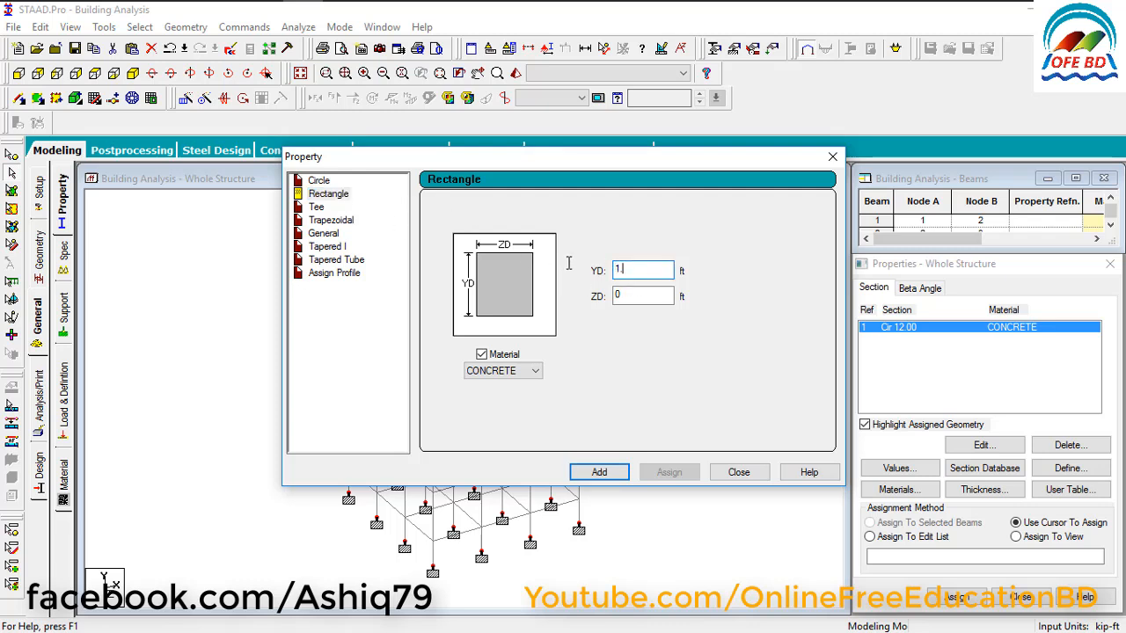
left_click_drag(655, 295, 598, 297)
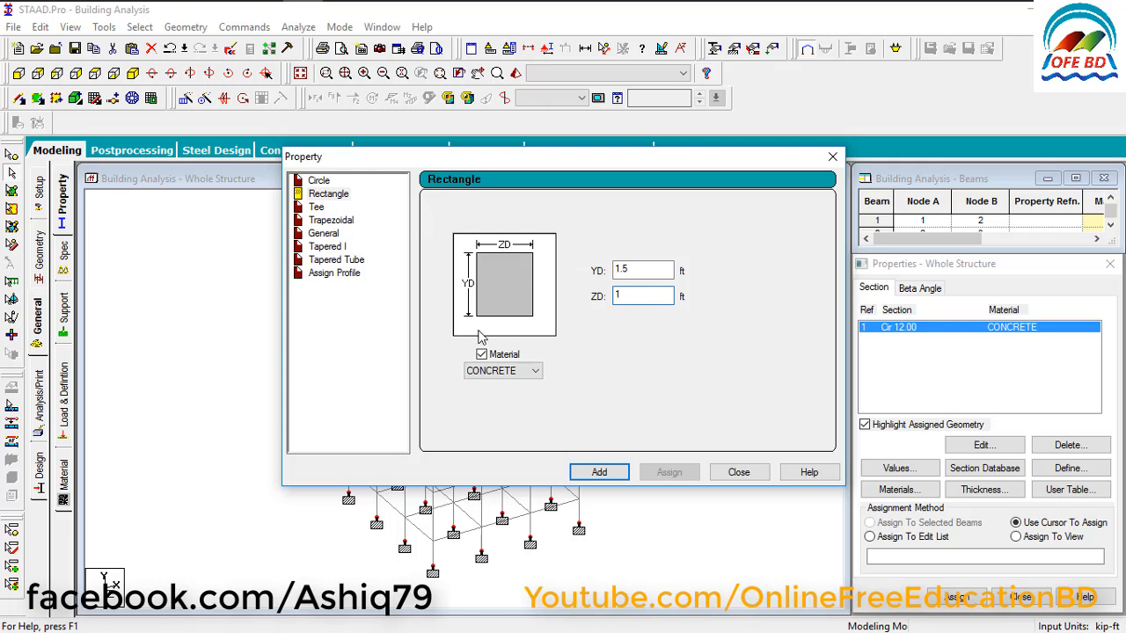
left_click(593, 473)
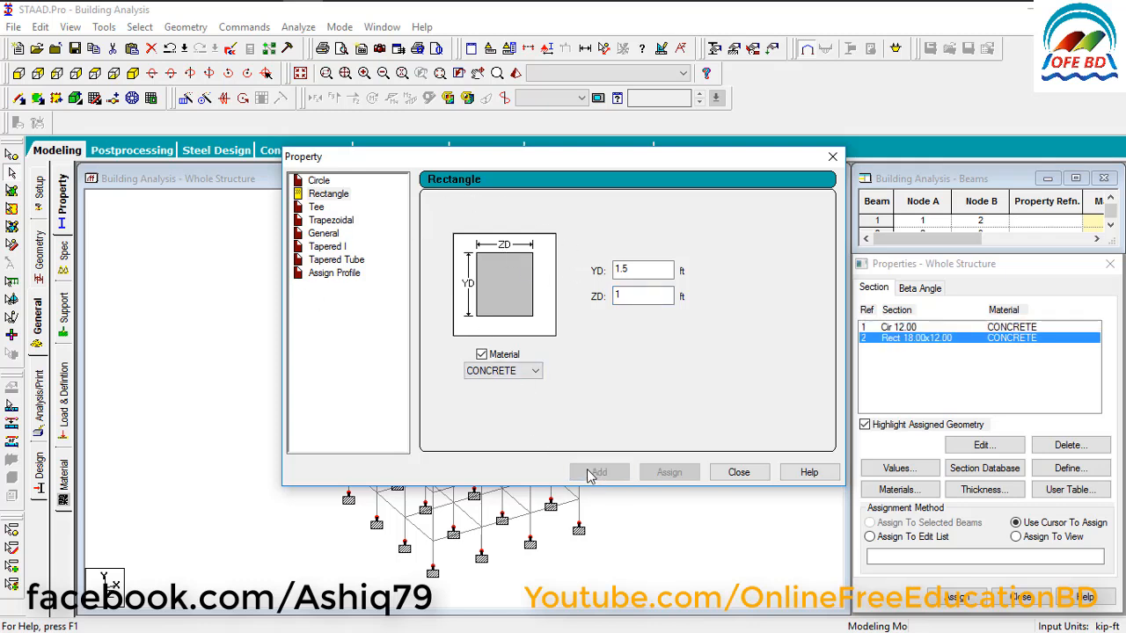
left_click(730, 473)
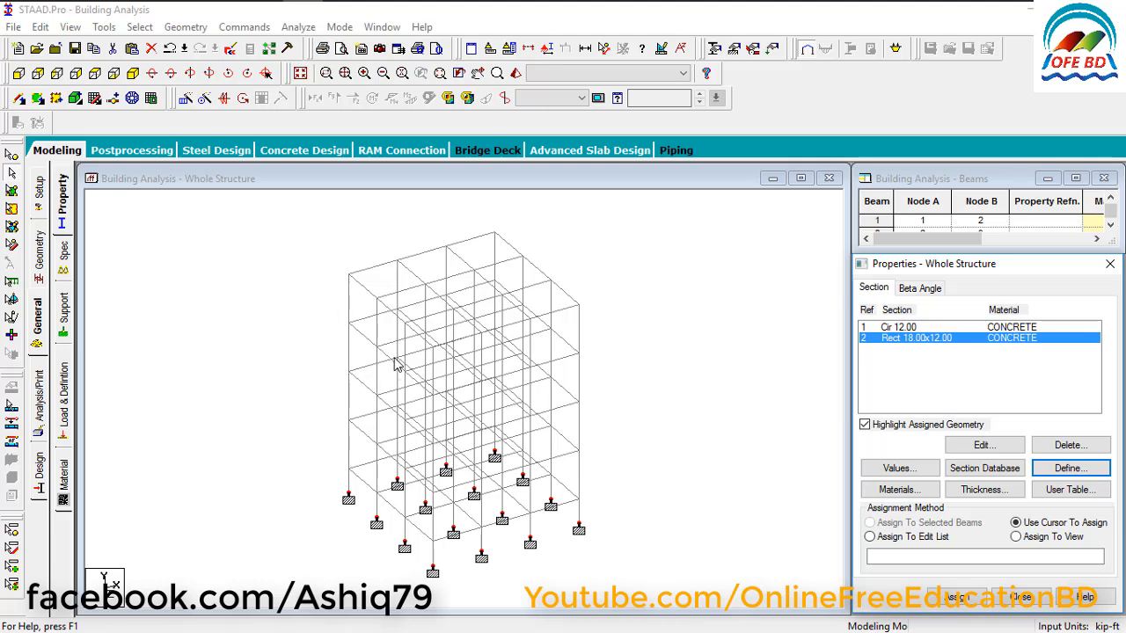
Assign the Rect 18.00x12.00 section to all beams parallel to X and Z, and save the structure.
left_click(913, 357)
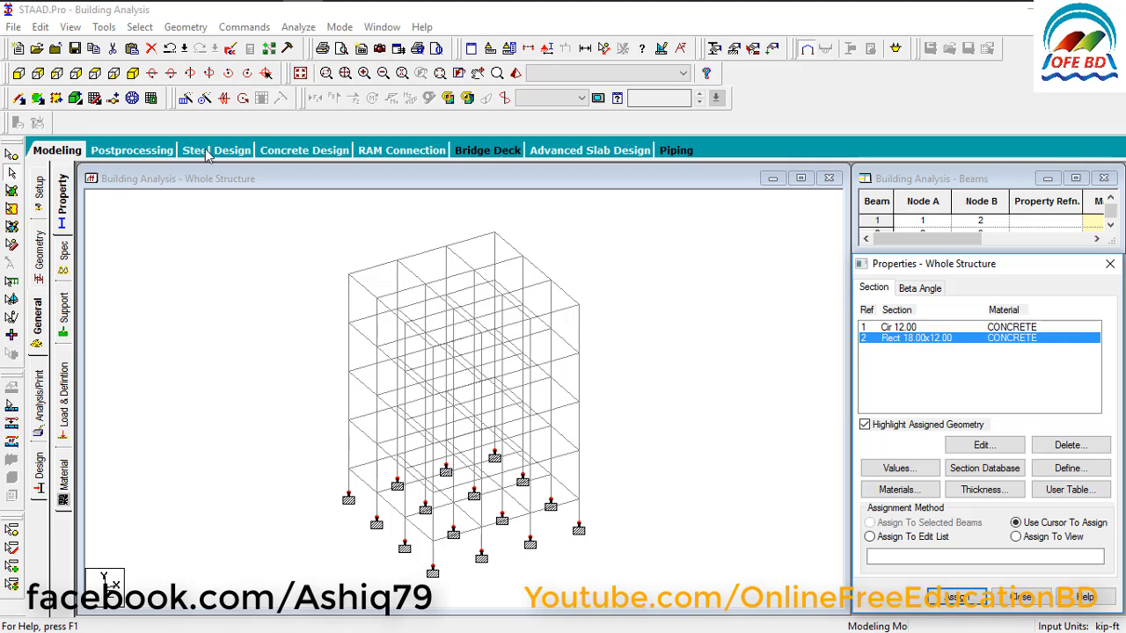
left_click(140, 27)
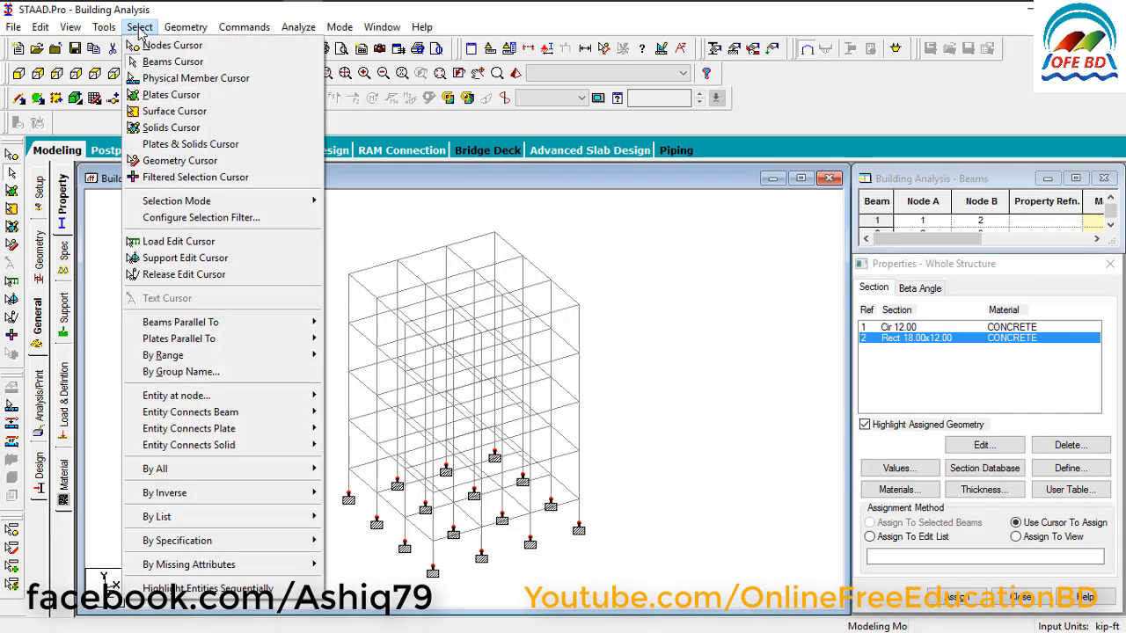
mouse_move(156, 330)
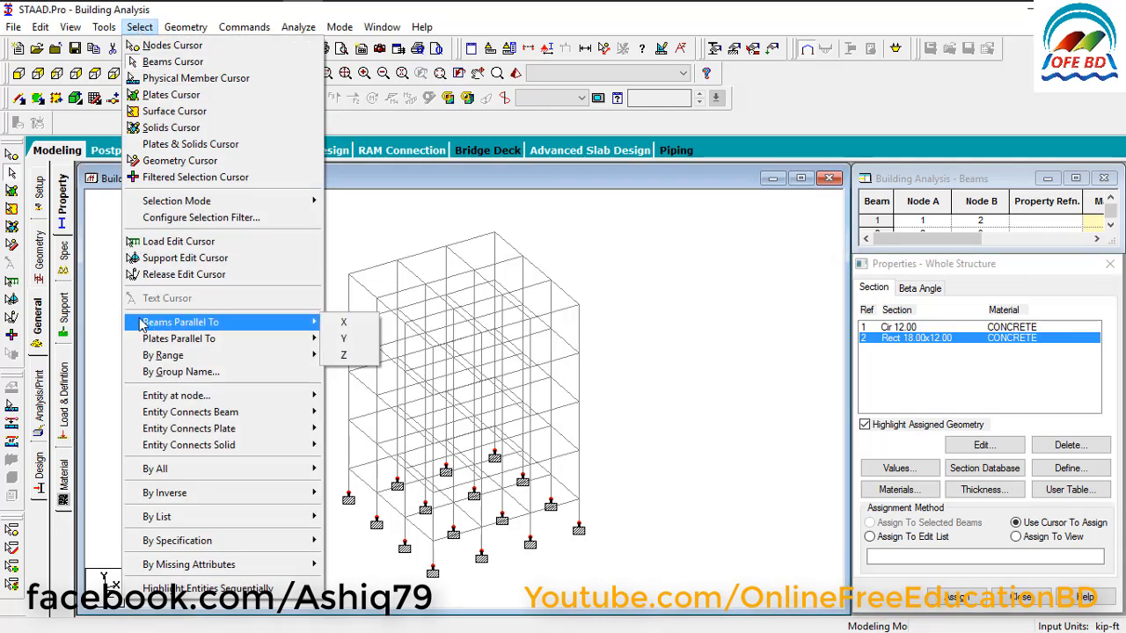
left_click(343, 322)
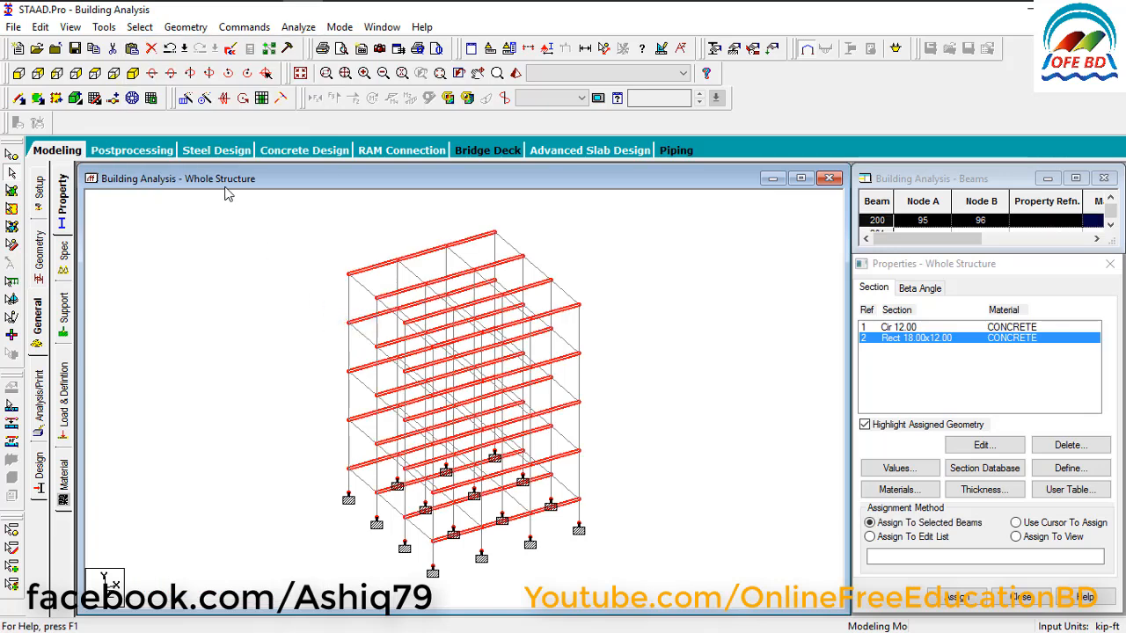
left_click(139, 28)
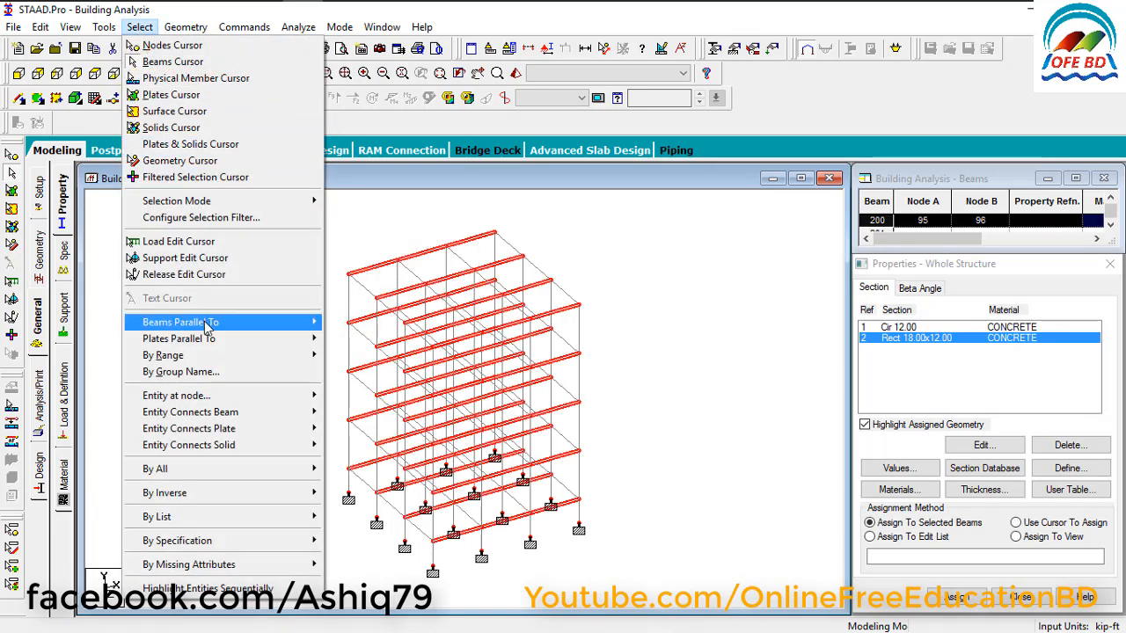
mouse_move(225, 324)
left_click(343, 355)
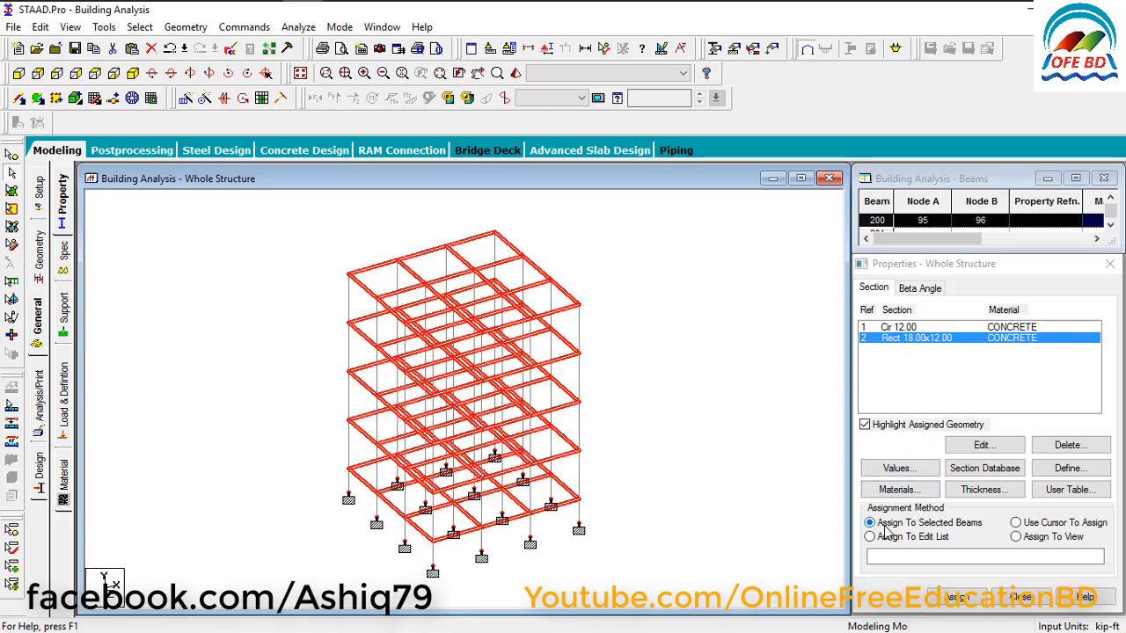
left_click(952, 598)
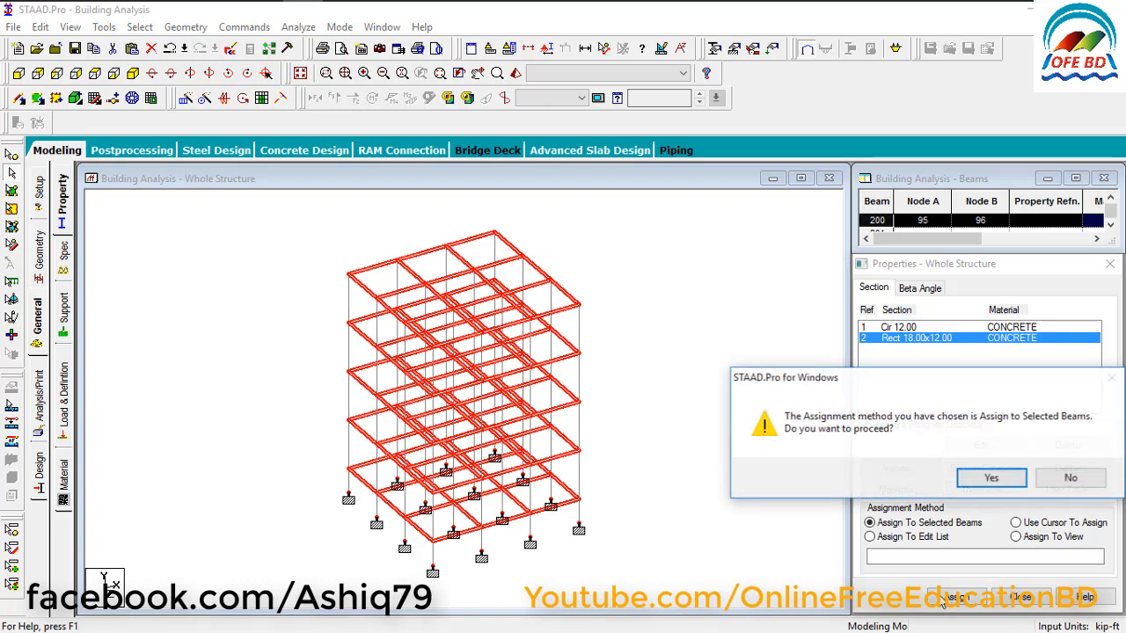
left_click(991, 478)
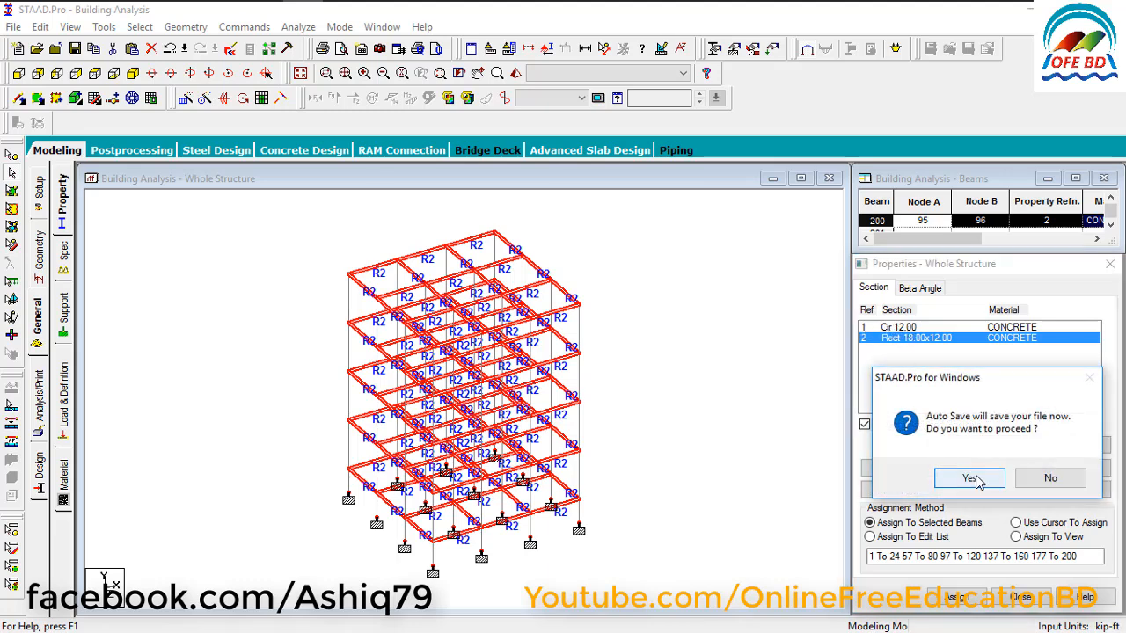
left_click(970, 479)
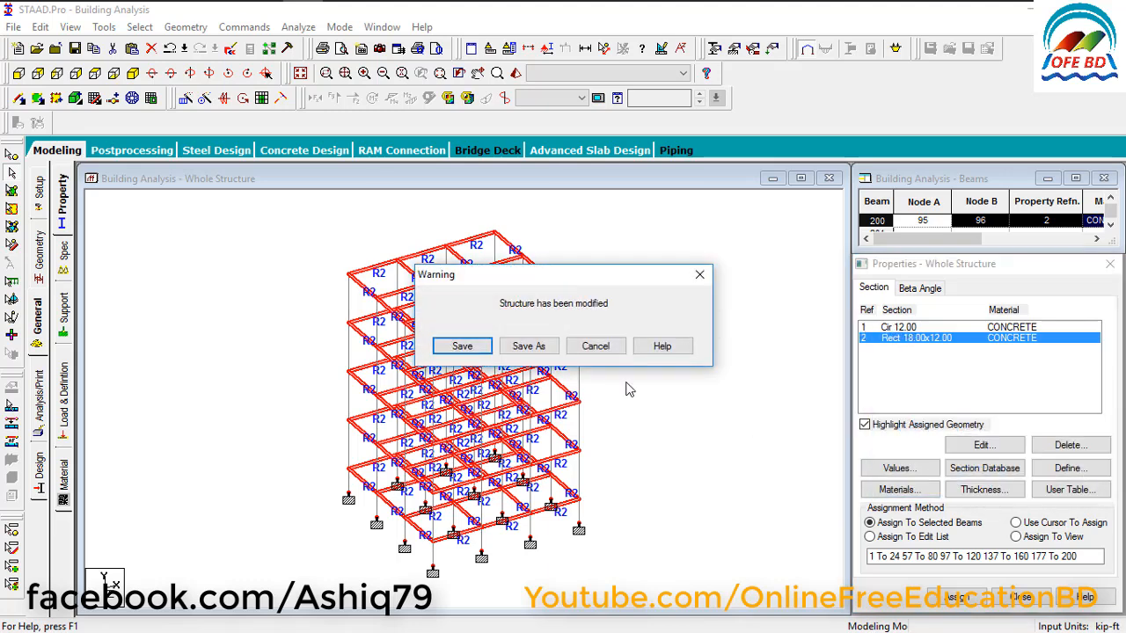
left_click(469, 346)
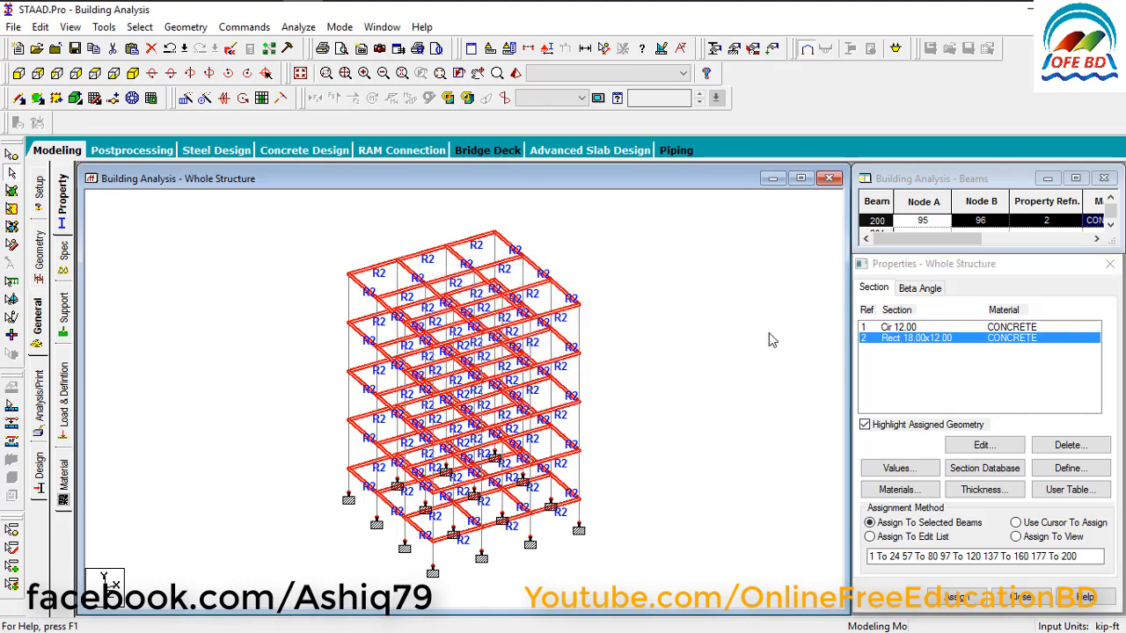
Assign the Cir 12.00 section to all columns parallel to Y, then clear the member selection.
left_click(913, 328)
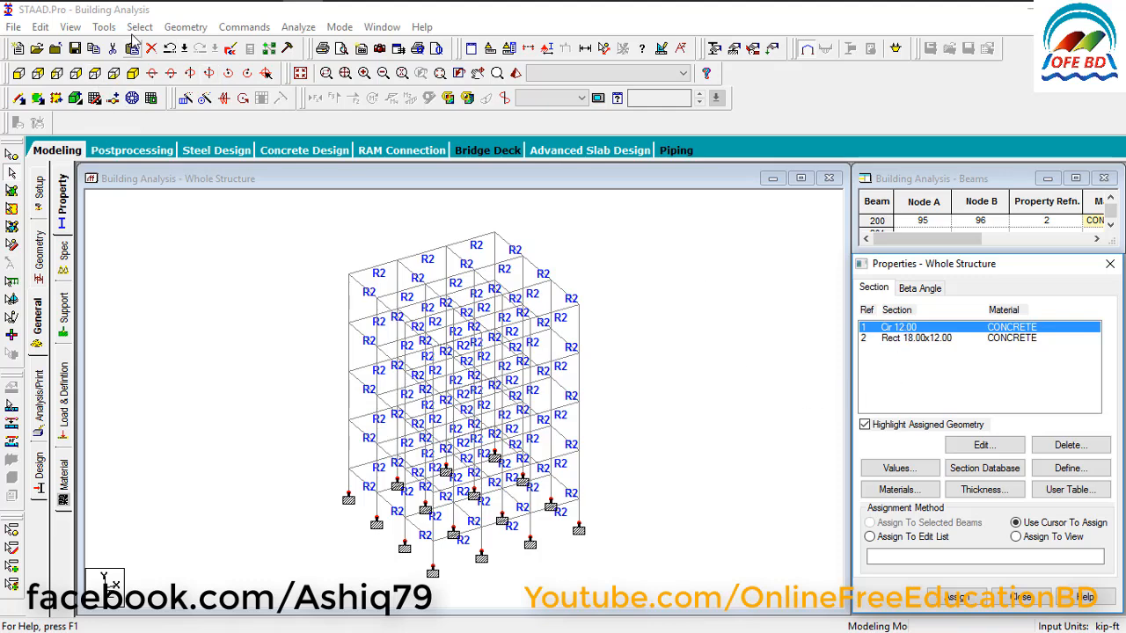
left_click(139, 27)
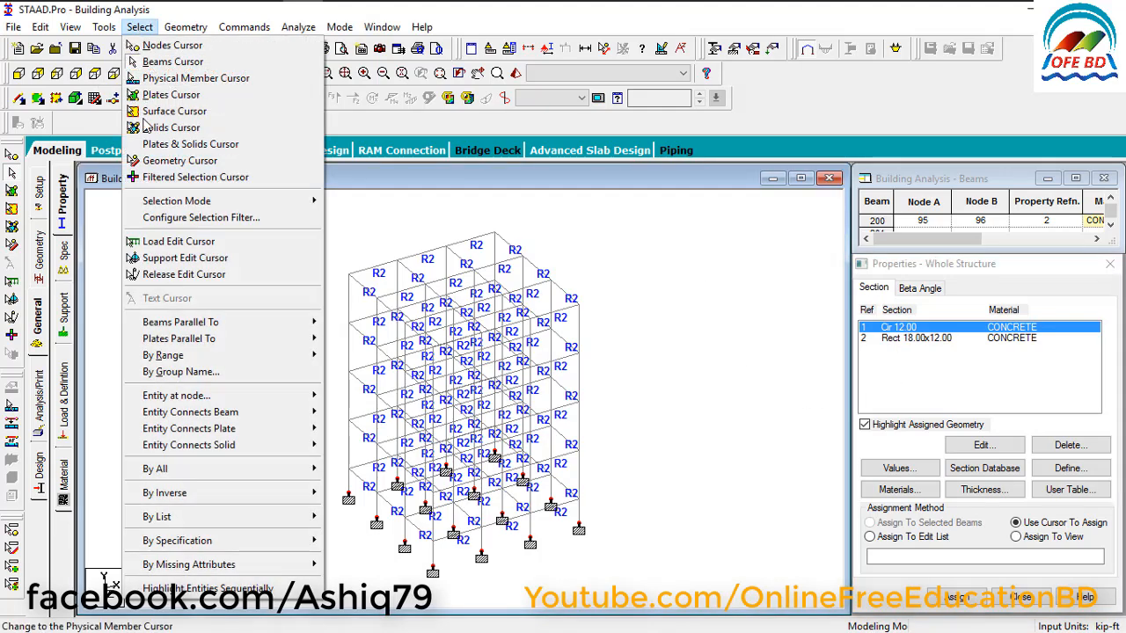
mouse_move(186, 322)
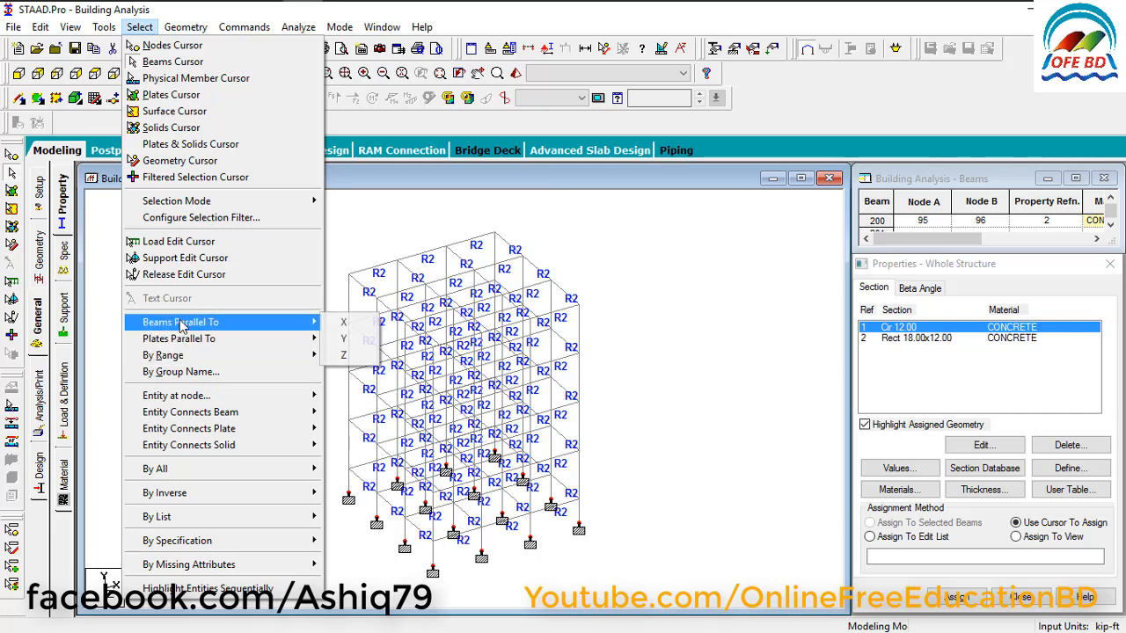
left_click(357, 340)
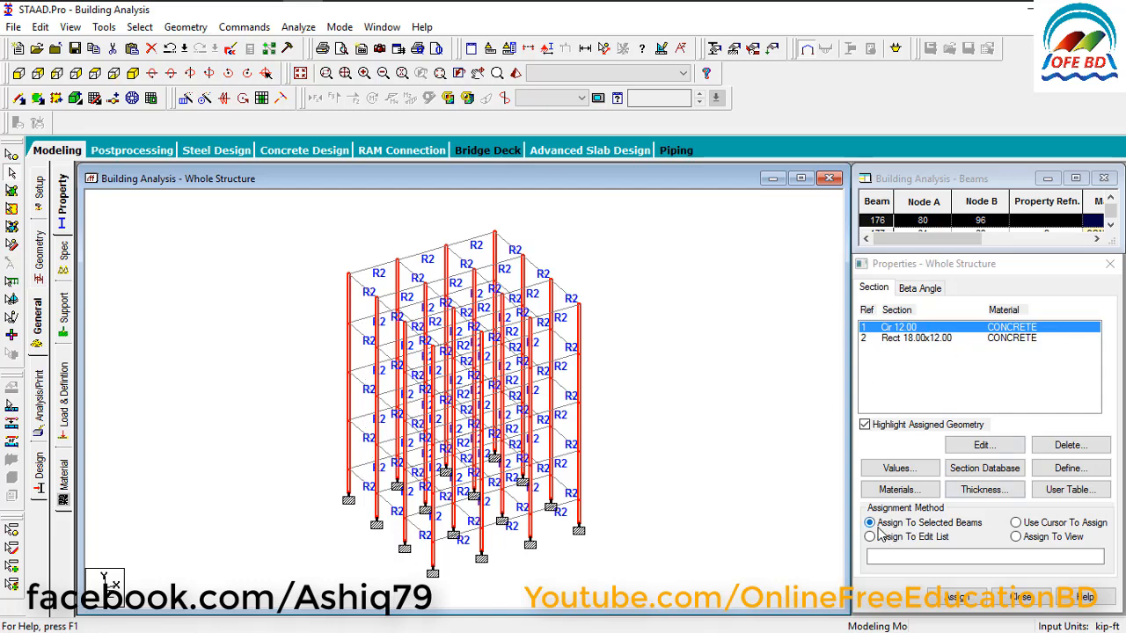
left_click(958, 598)
left_click(977, 480)
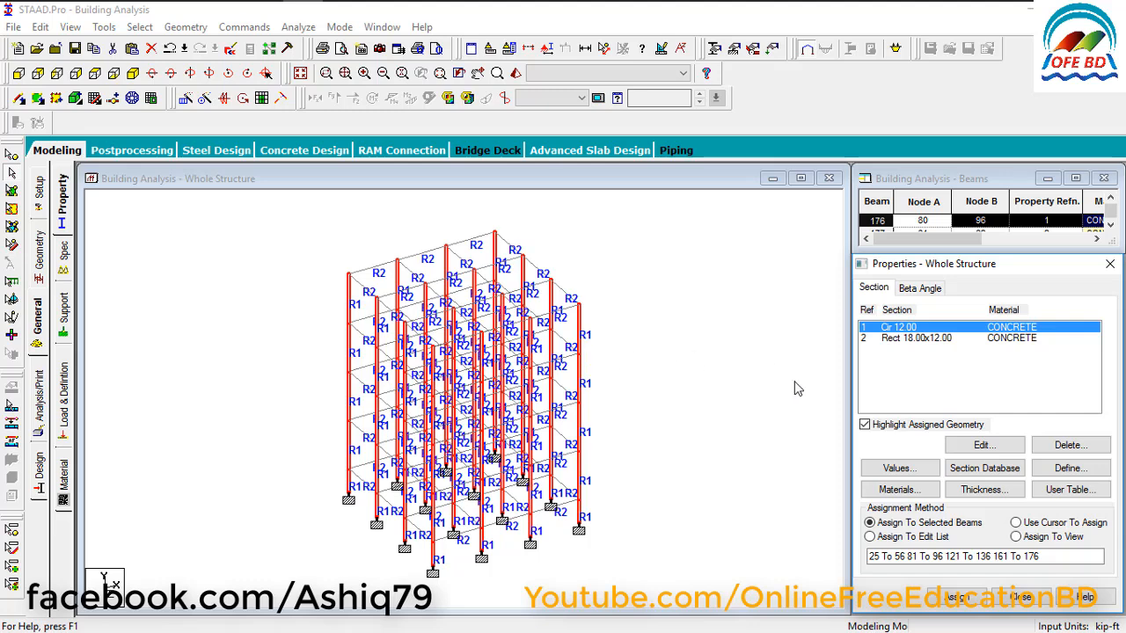
left_click(1015, 523)
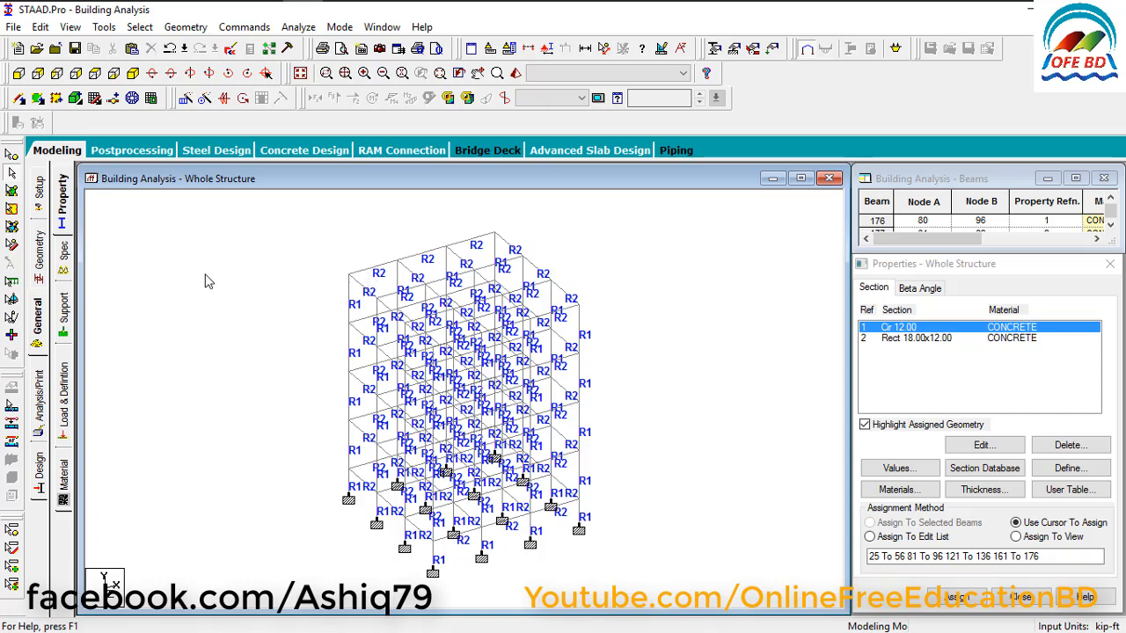
Show the building frame from the front and open the load and definition settings.
left_click(19, 73)
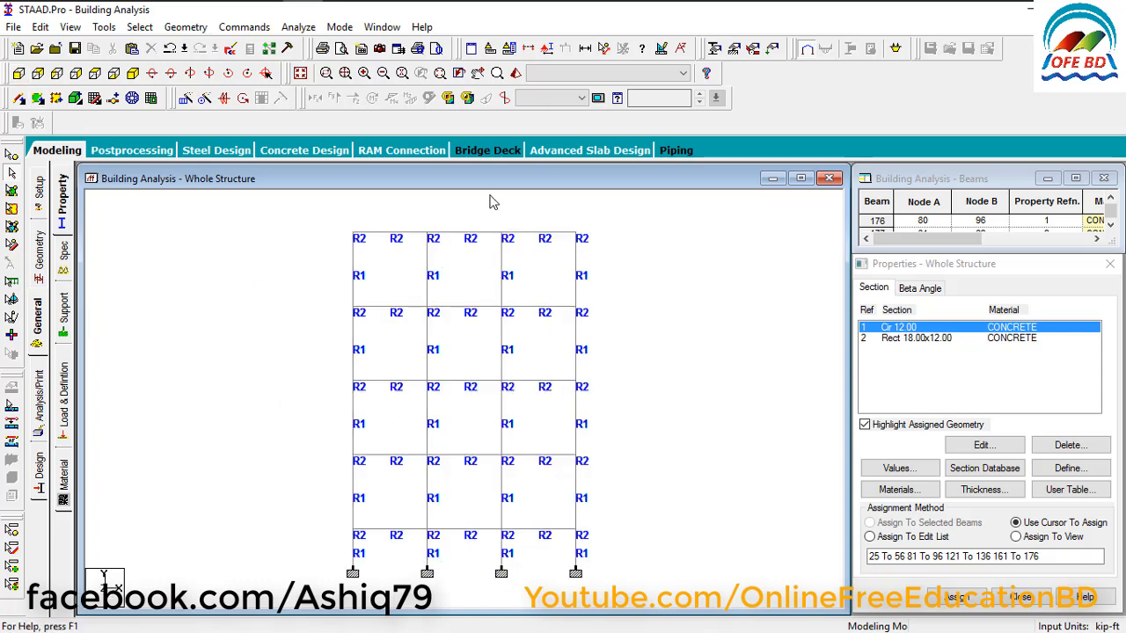
left_click(773, 50)
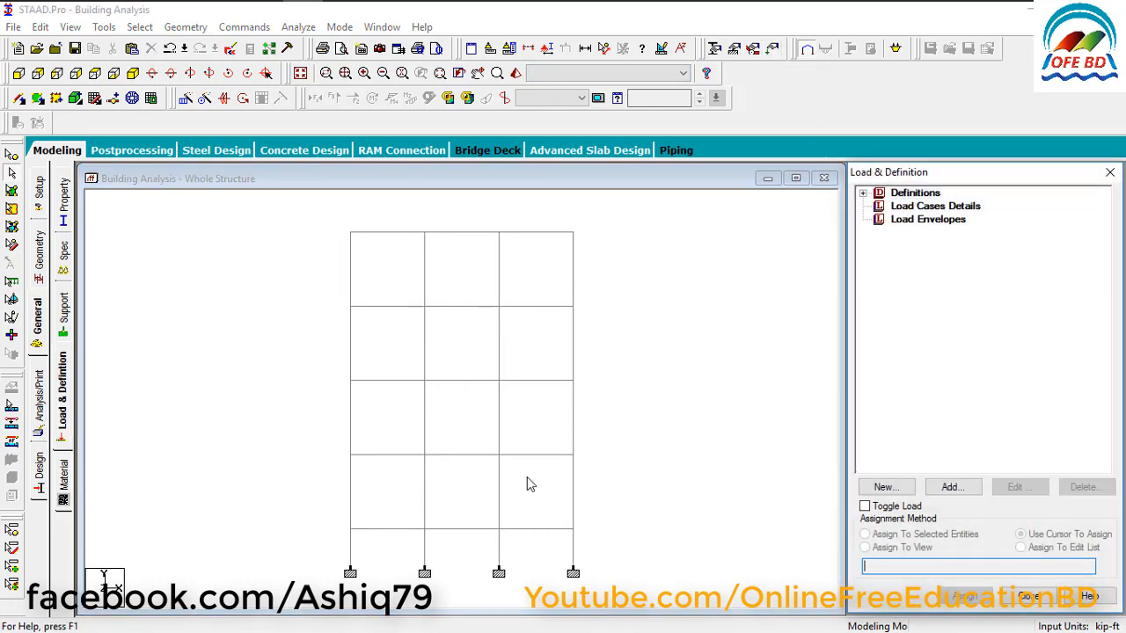
left_click(1109, 173)
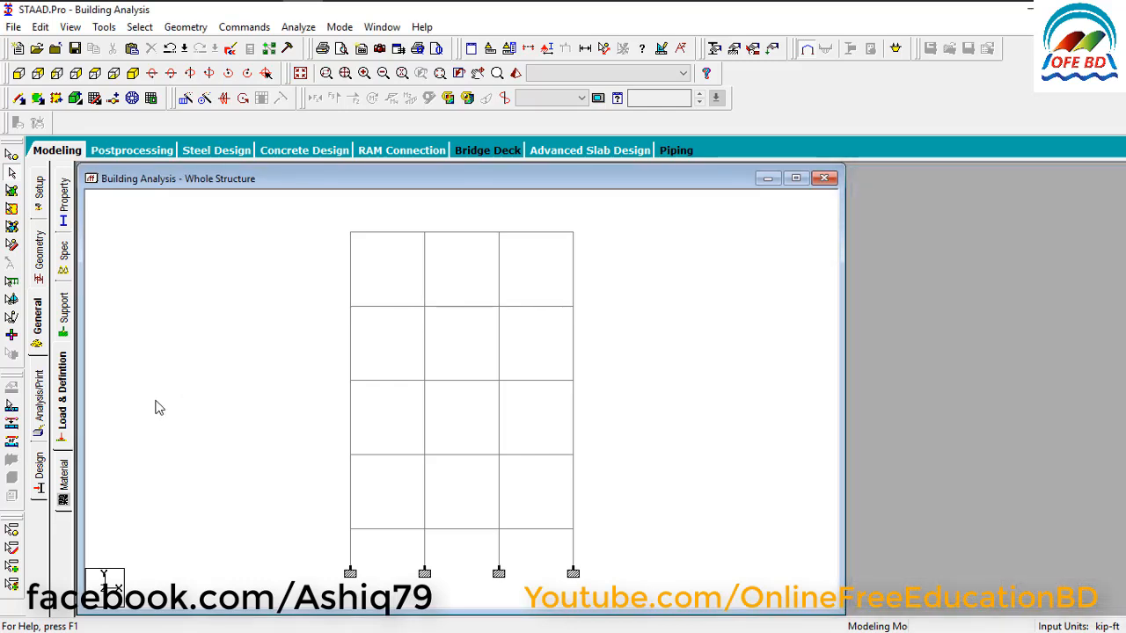
left_click(64, 398)
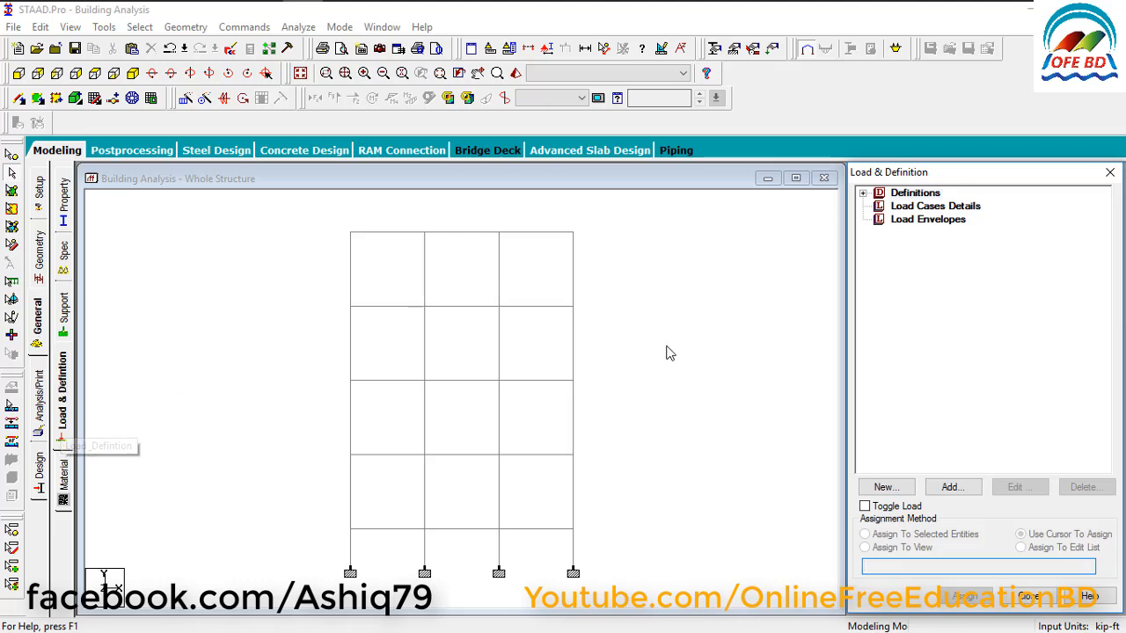
Add primary load case 1 with loading type Dead and the title DL.
left_click(923, 207)
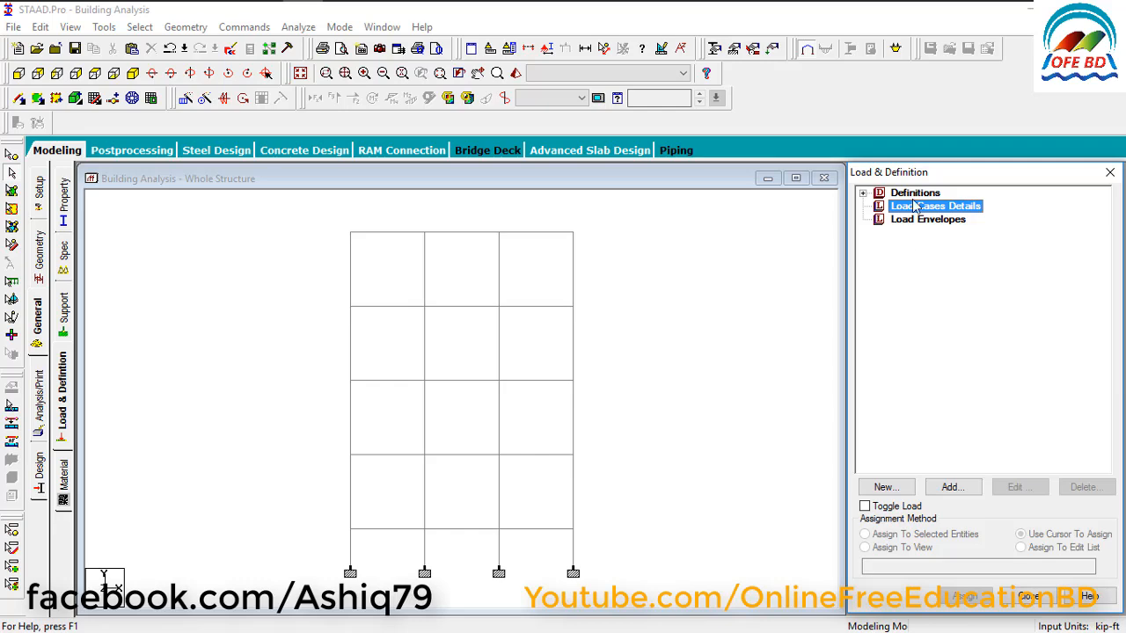
left_click(952, 487)
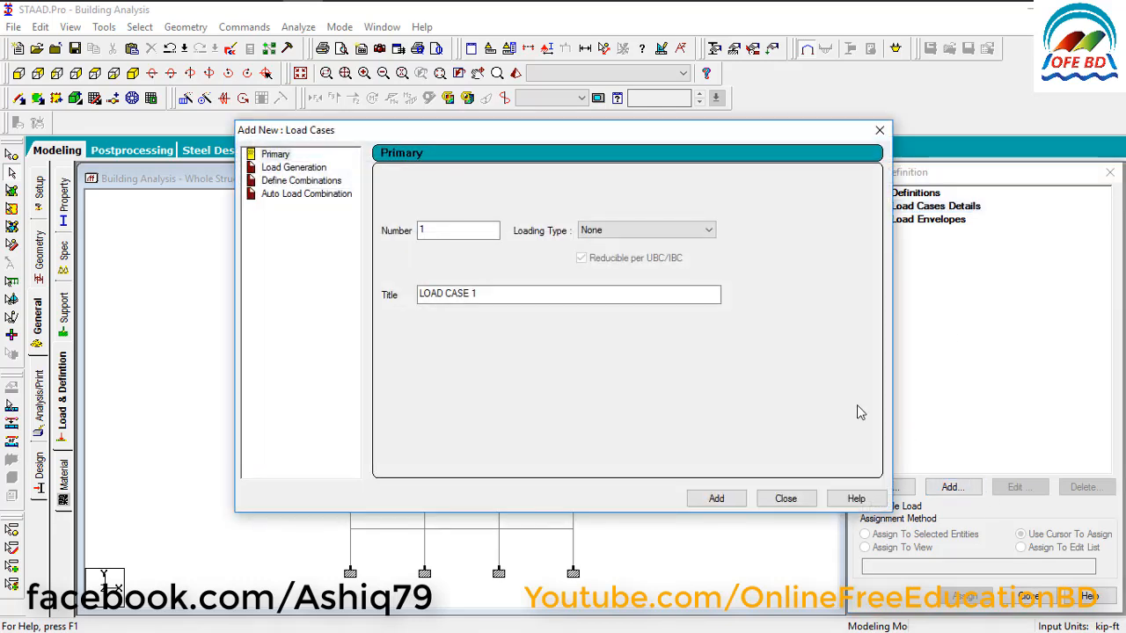
left_click(622, 231)
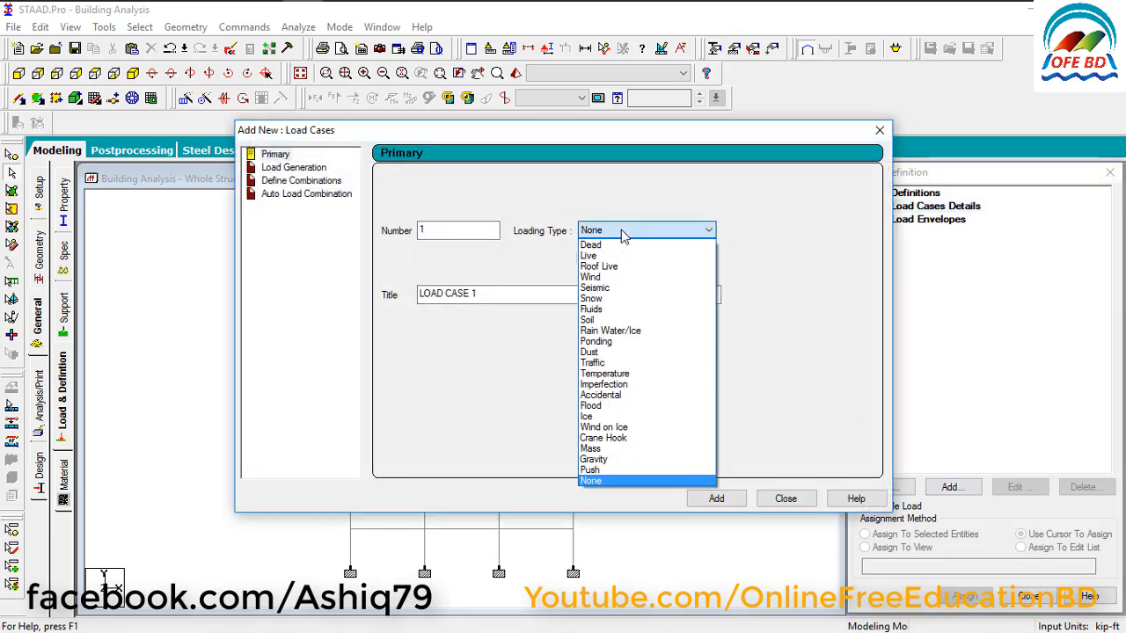
left_click(621, 245)
left_click_drag(495, 293, 348, 294)
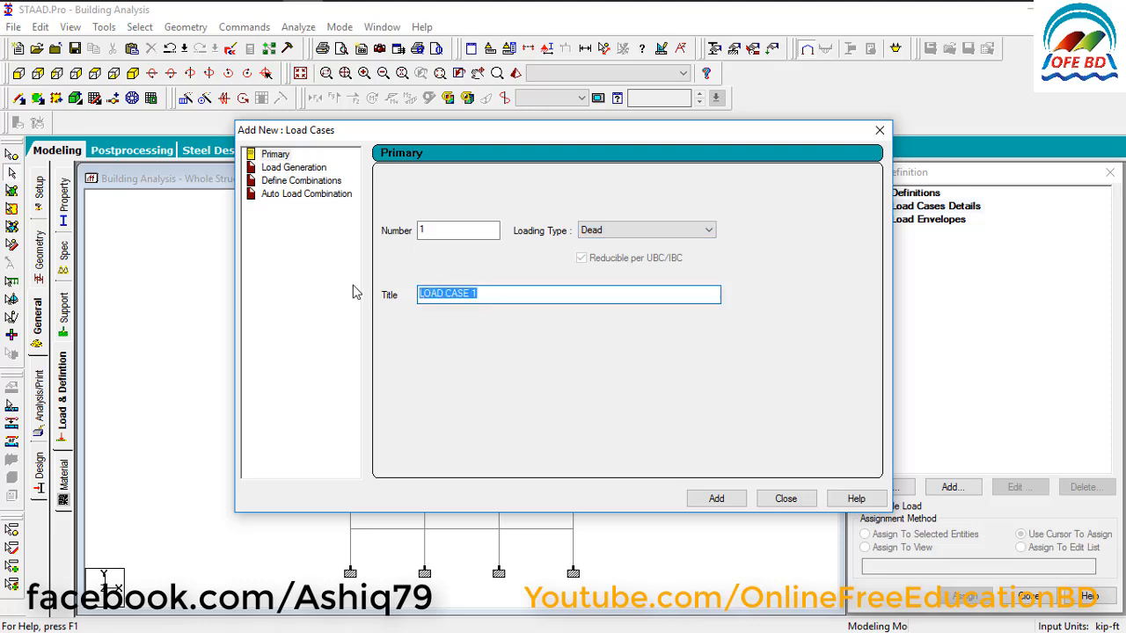
type("DL")
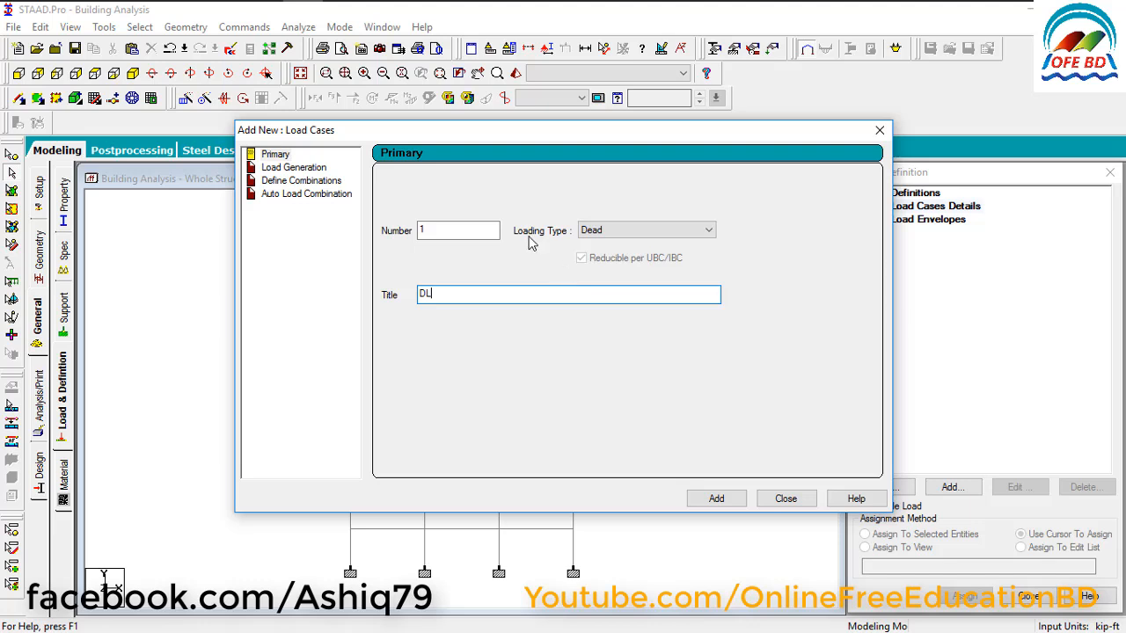
left_click(598, 231)
left_click(616, 246)
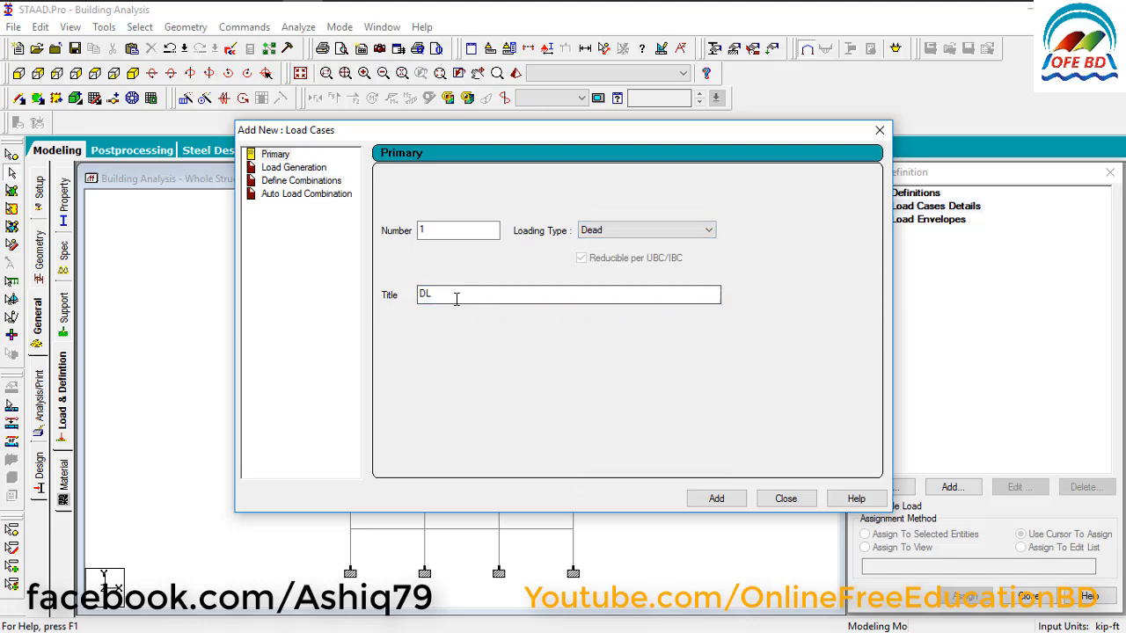
left_click(716, 499)
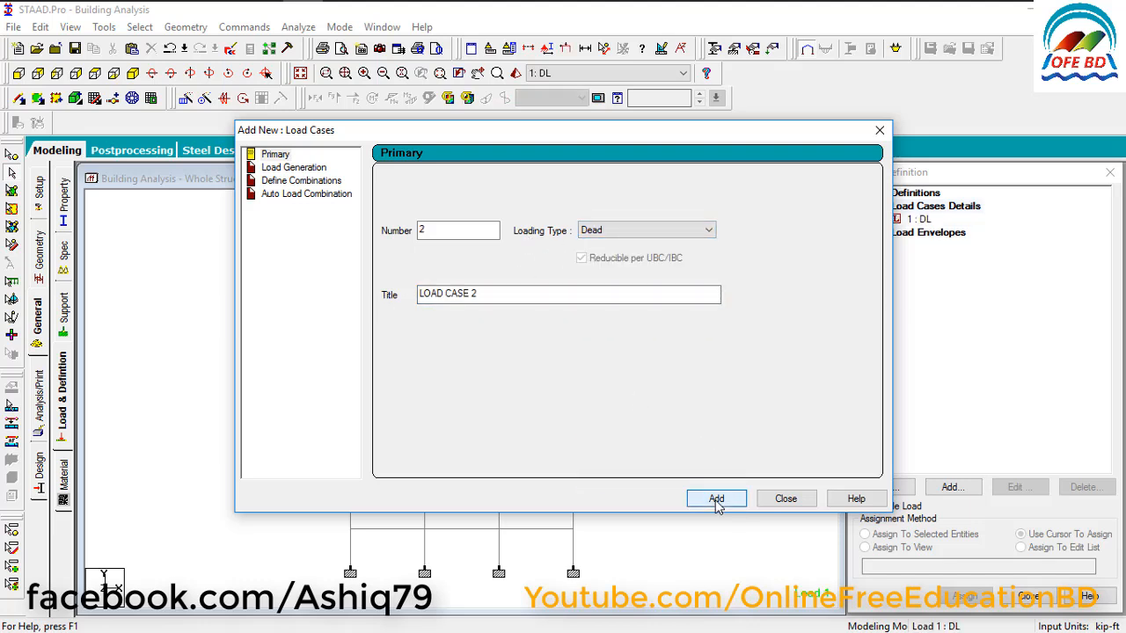
Add primary load case 2 with loading type Live and the title LL, and finish adding load cases.
left_click(625, 230)
left_click(611, 256)
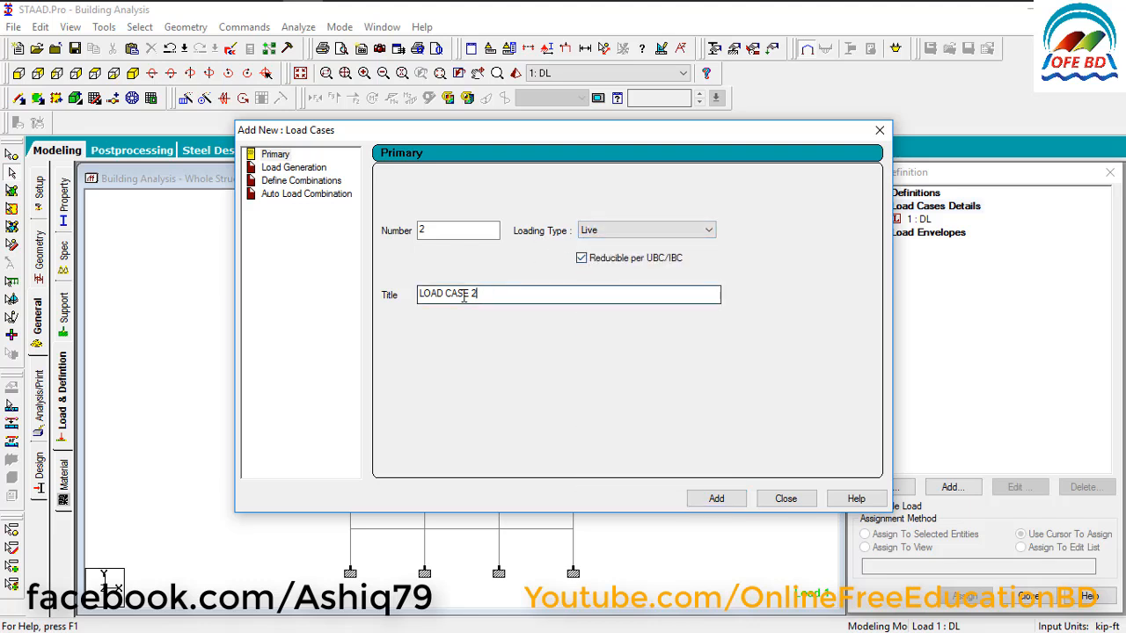
left_click_drag(475, 294, 372, 291)
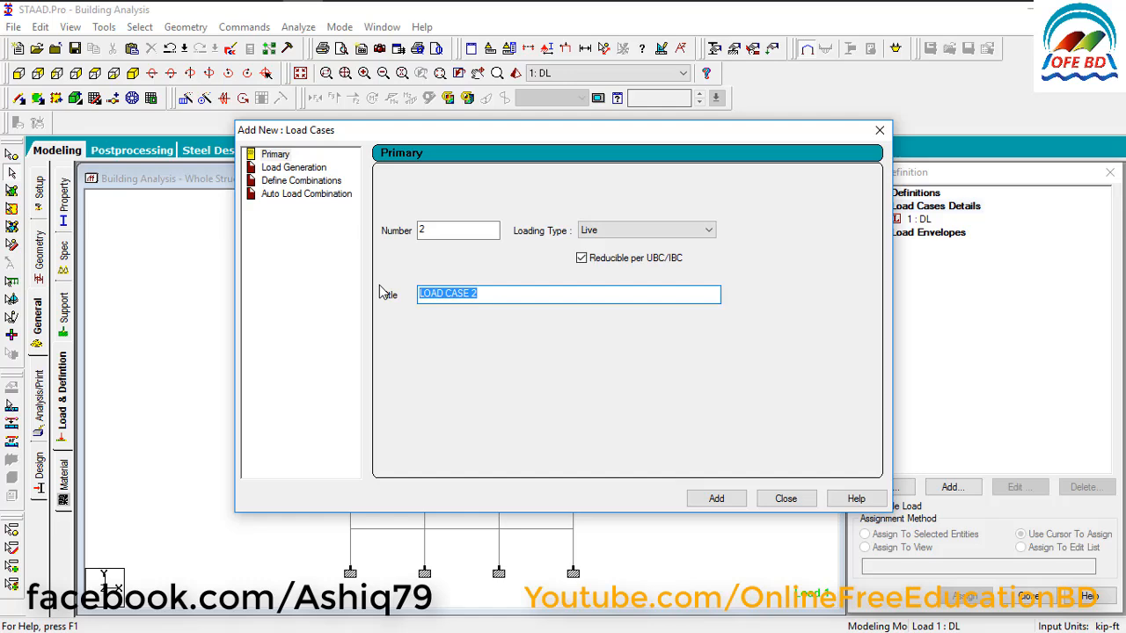
type("LL")
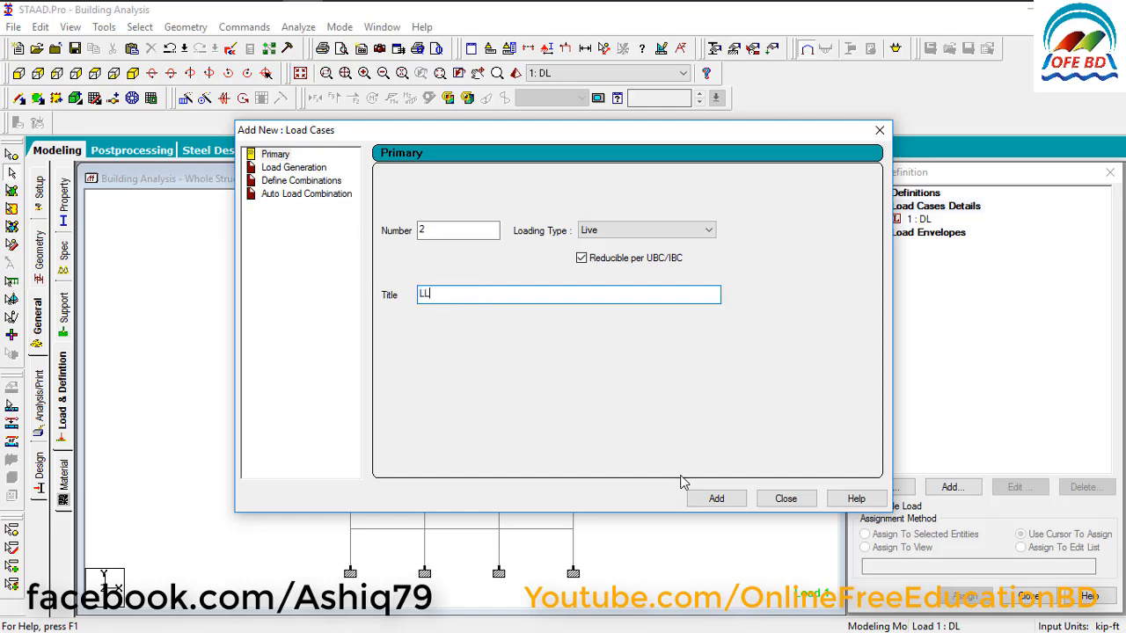
left_click(716, 499)
left_click(786, 498)
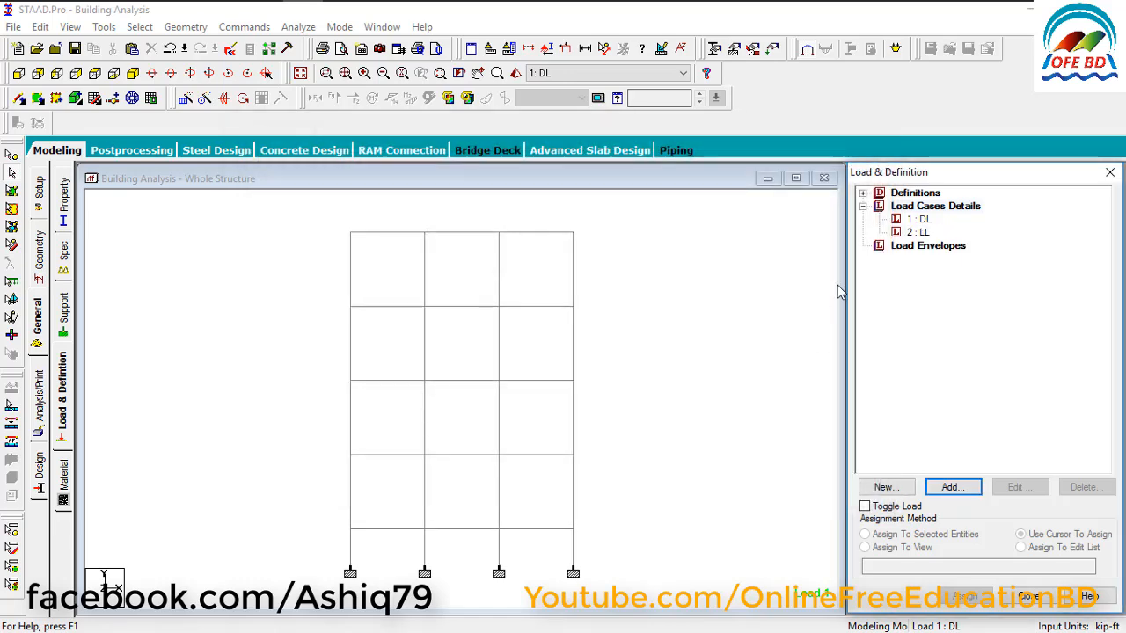
Add a selfweight load in the Y direction with a factor of -1 to the DL load case.
left_click(922, 220)
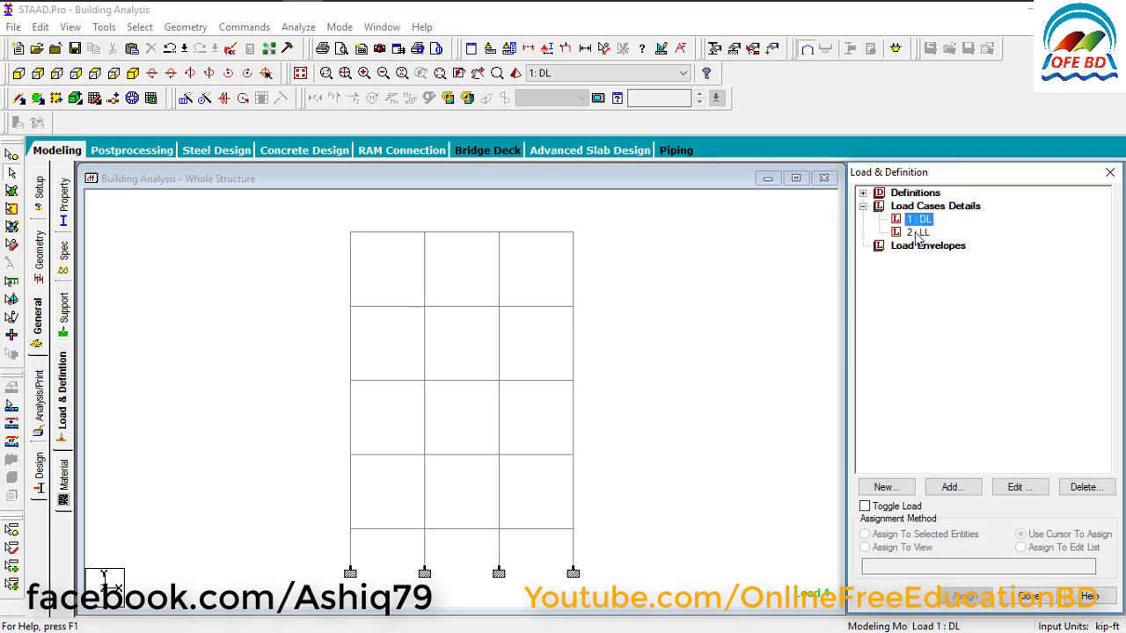
left_click(959, 495)
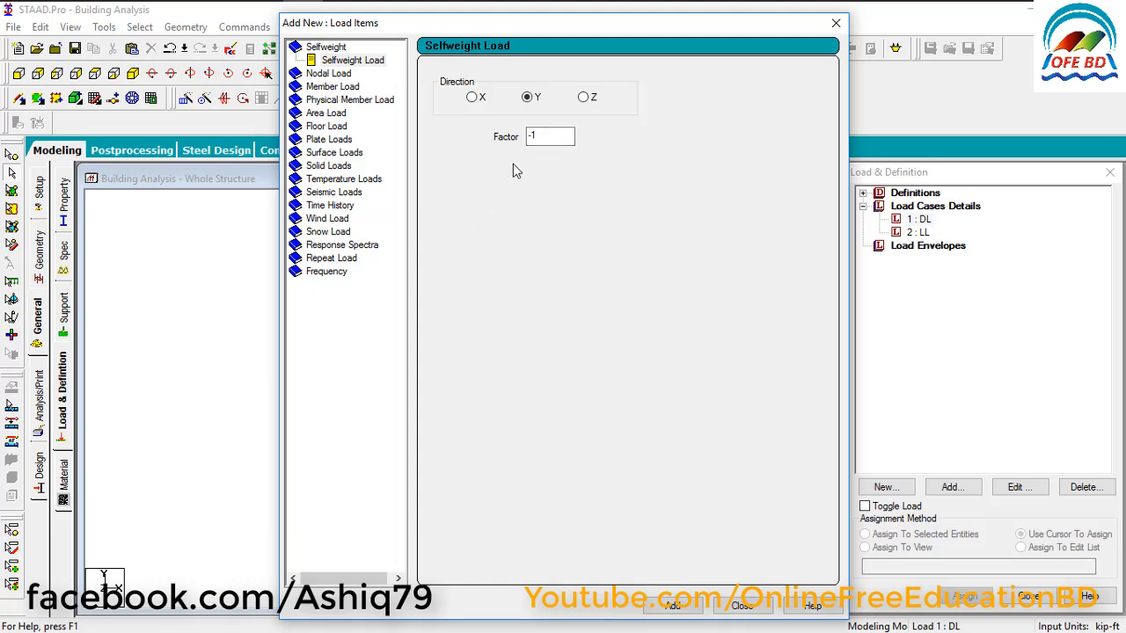
left_click(674, 606)
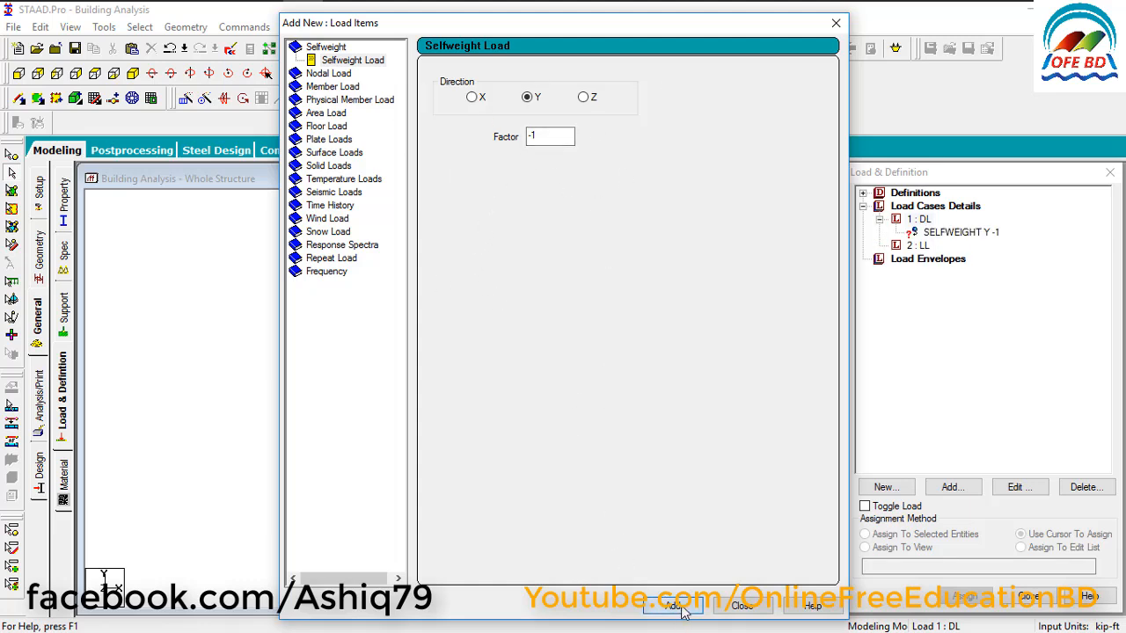
Add a uniform member force of -0.05 kip/ft in the GY direction to the DL case, and finish its load items.
left_click(321, 86)
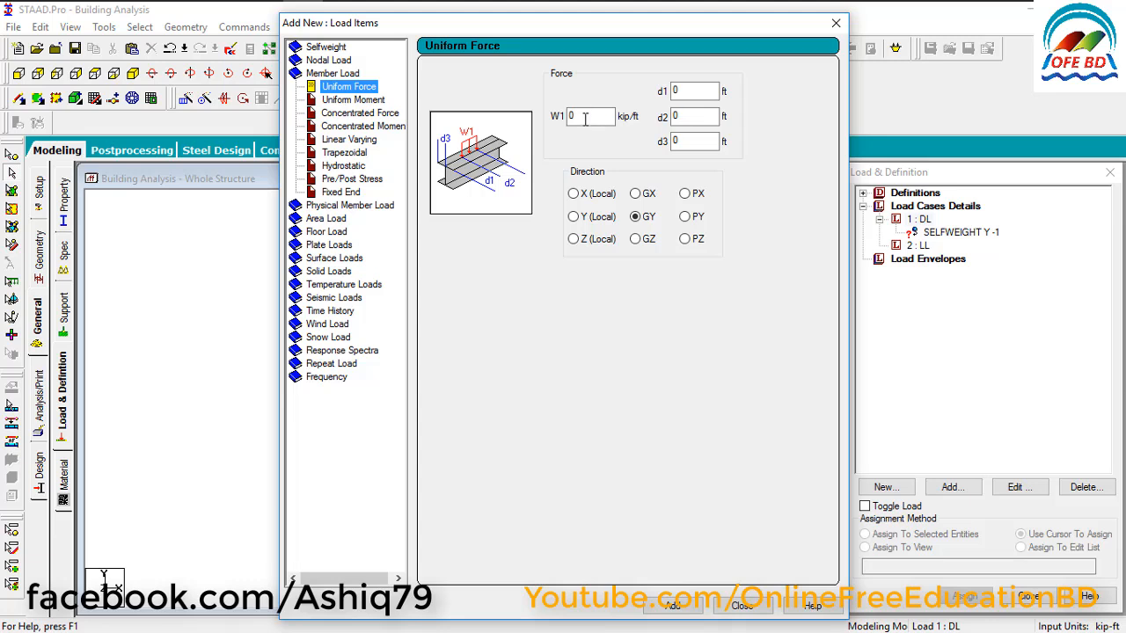
double_click(584, 119)
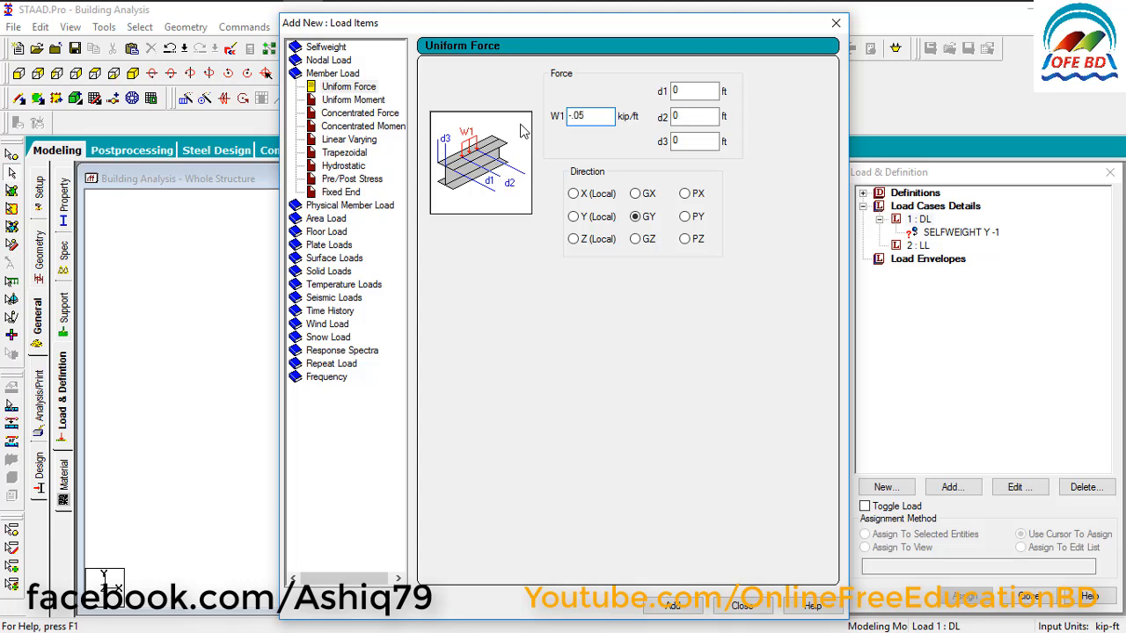
left_click(672, 605)
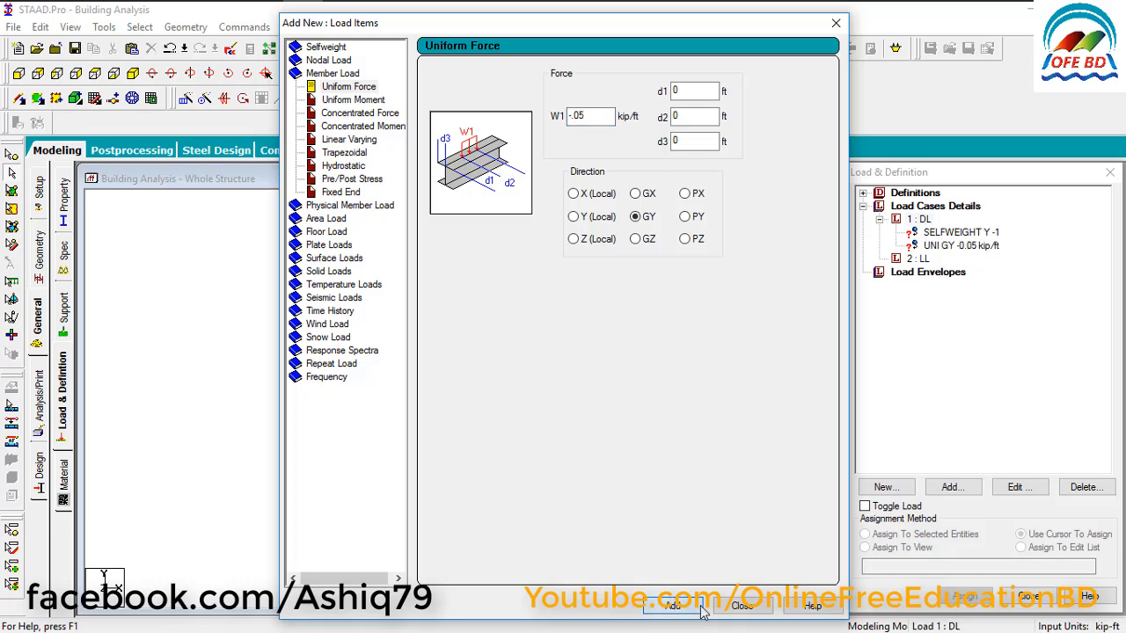
left_click(742, 605)
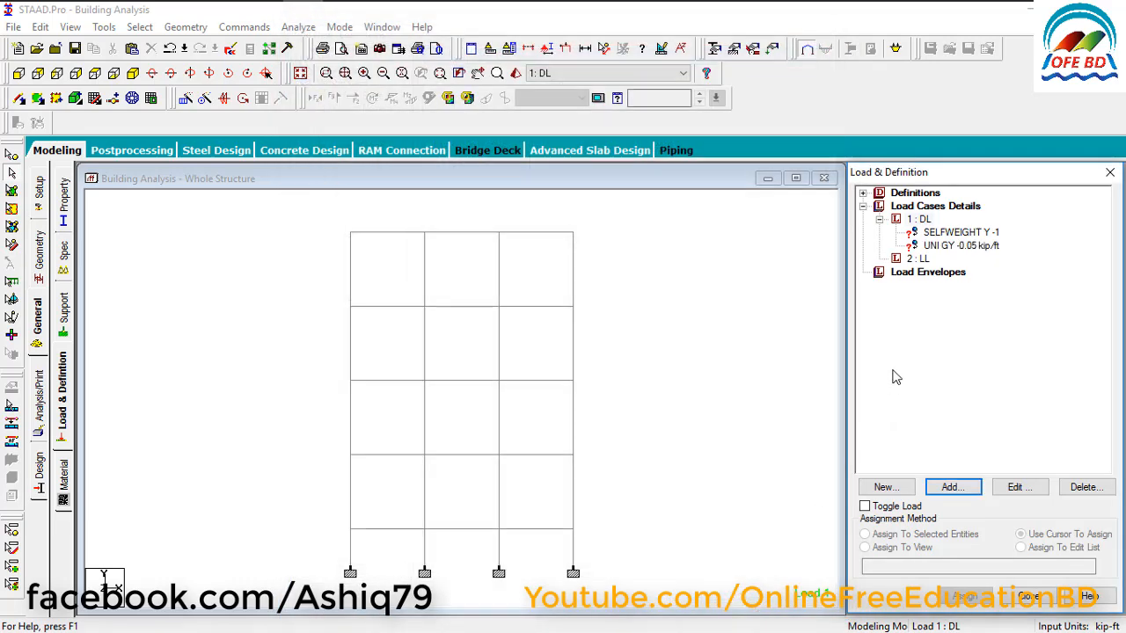
Add a floor load of -0.04 kip/ft2 in Global Y to the LL case, with a Y range from 6 to 40 ft.
left_click(918, 261)
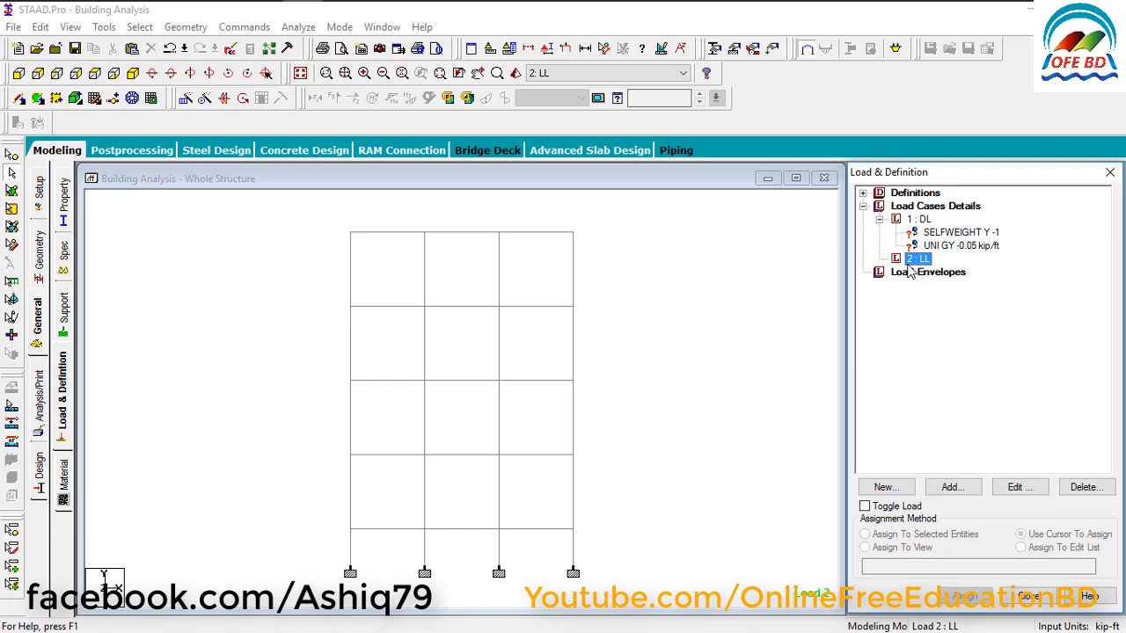
left_click(959, 489)
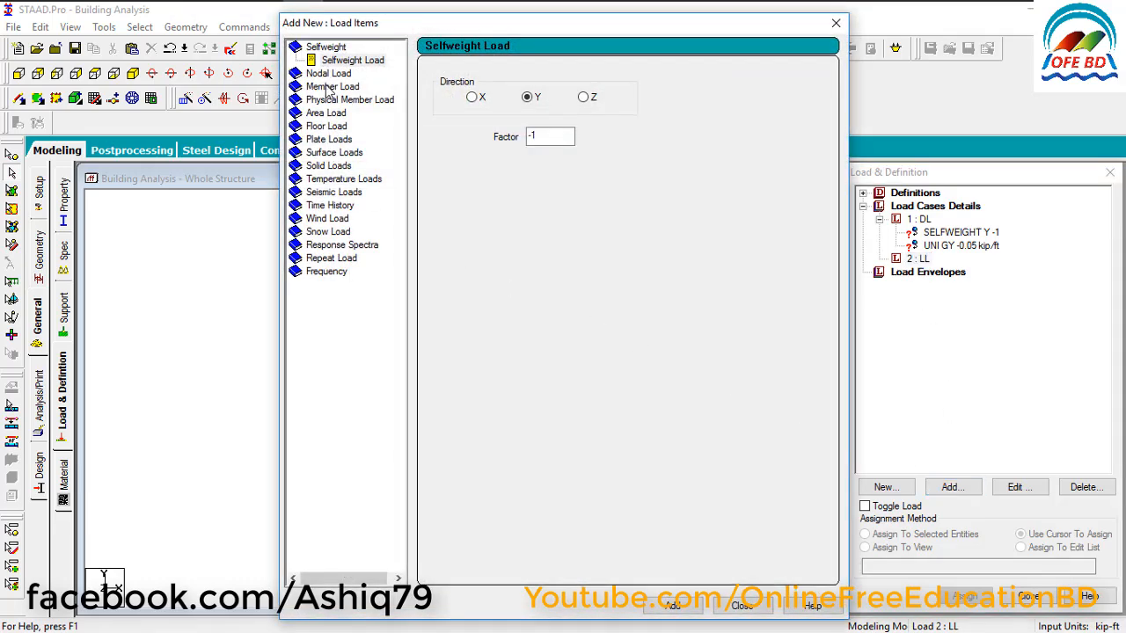
left_click(326, 128)
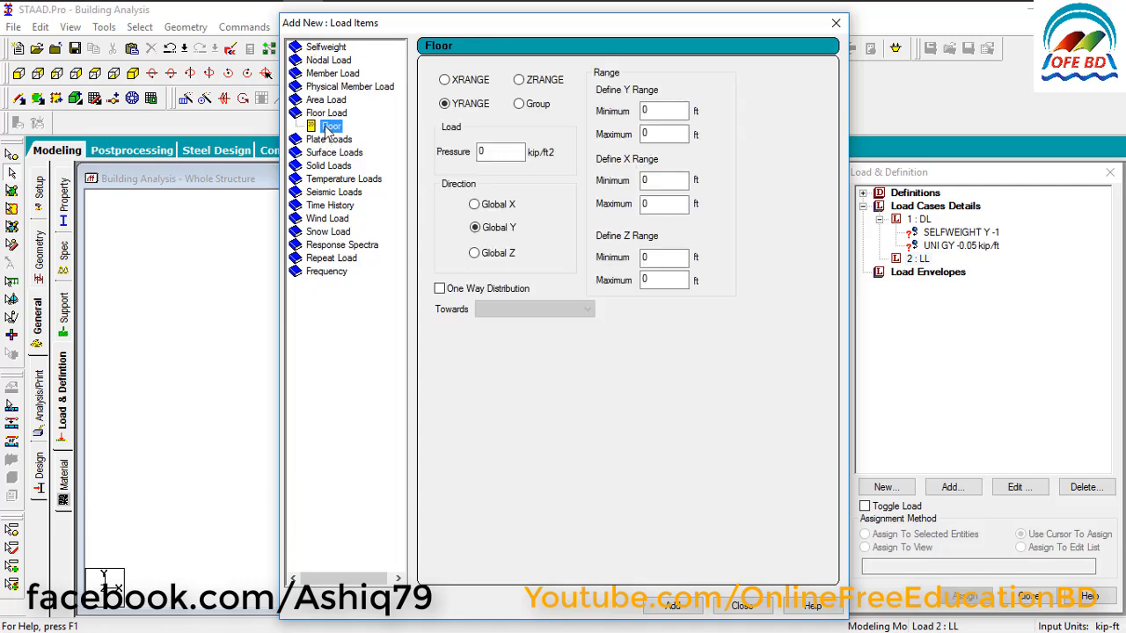
left_click_drag(419, 23, 617, 31)
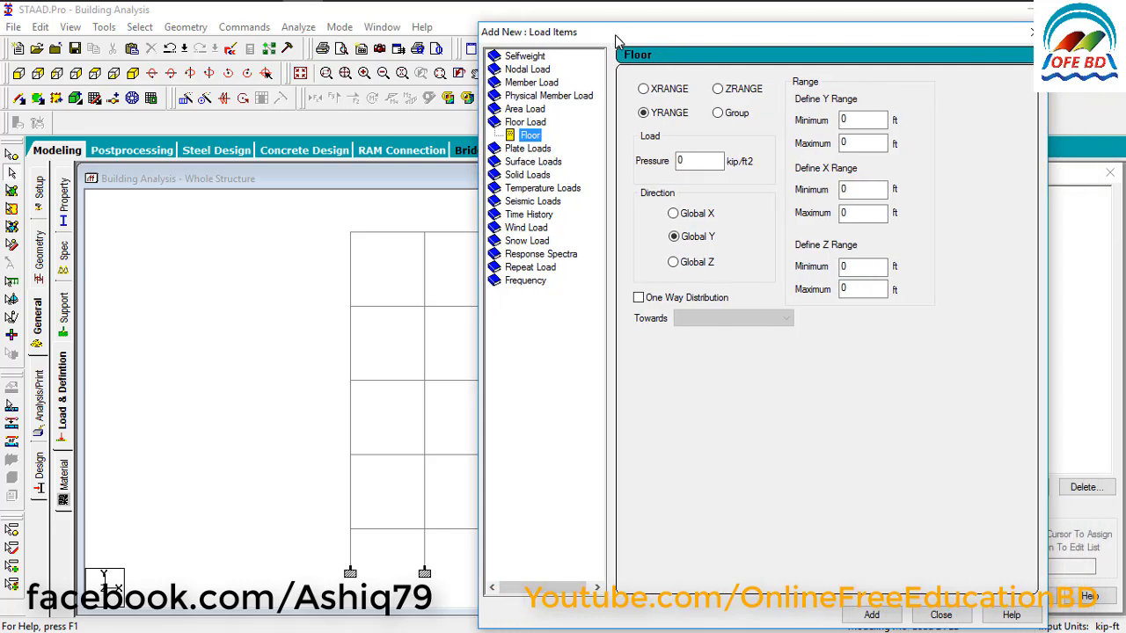
double_click(695, 161)
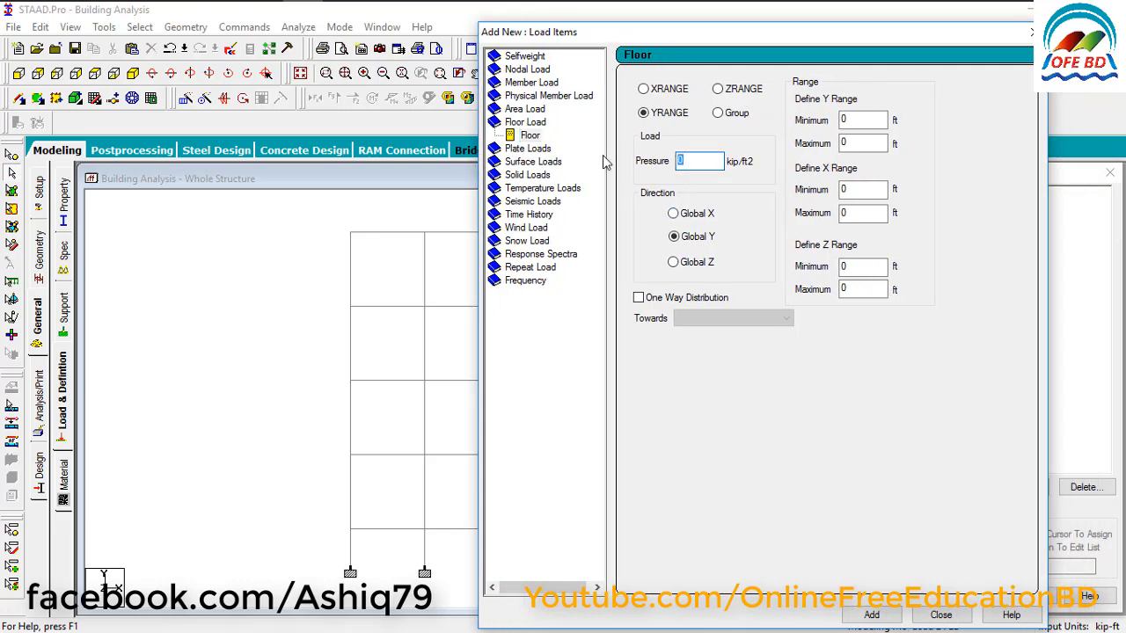
type("-.04")
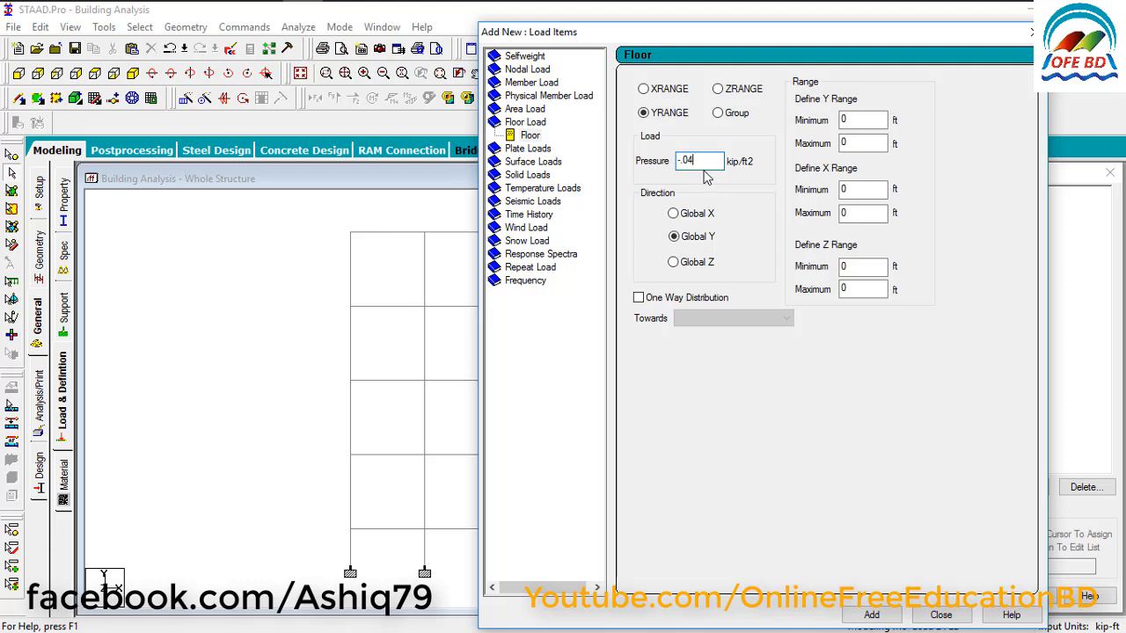
double_click(845, 119)
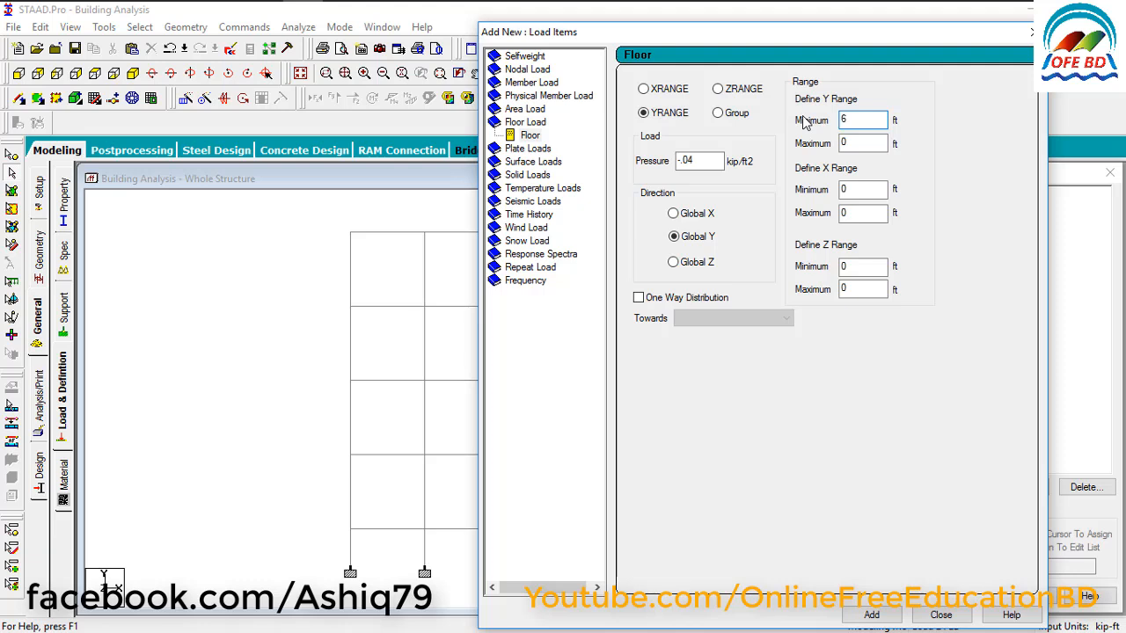
left_click(850, 143)
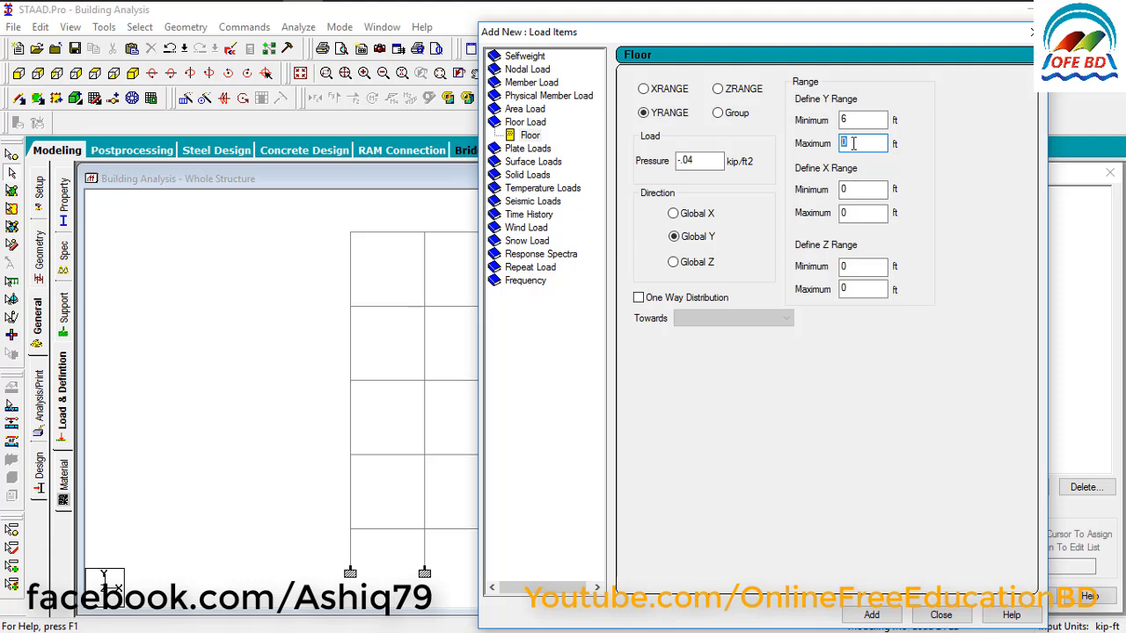
type("4")
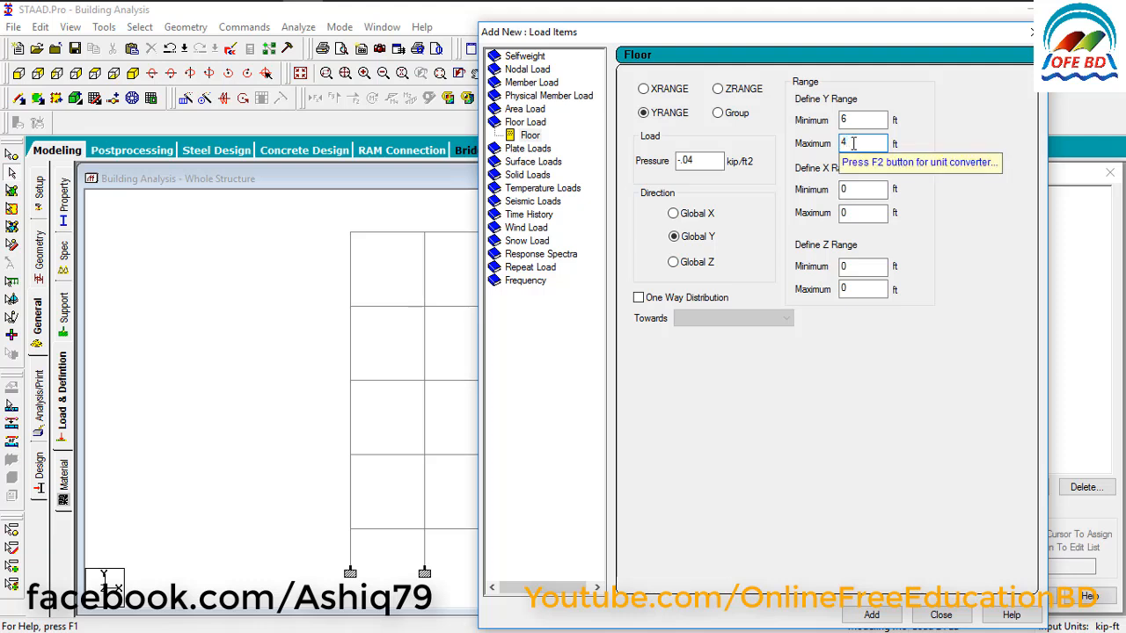
type("0")
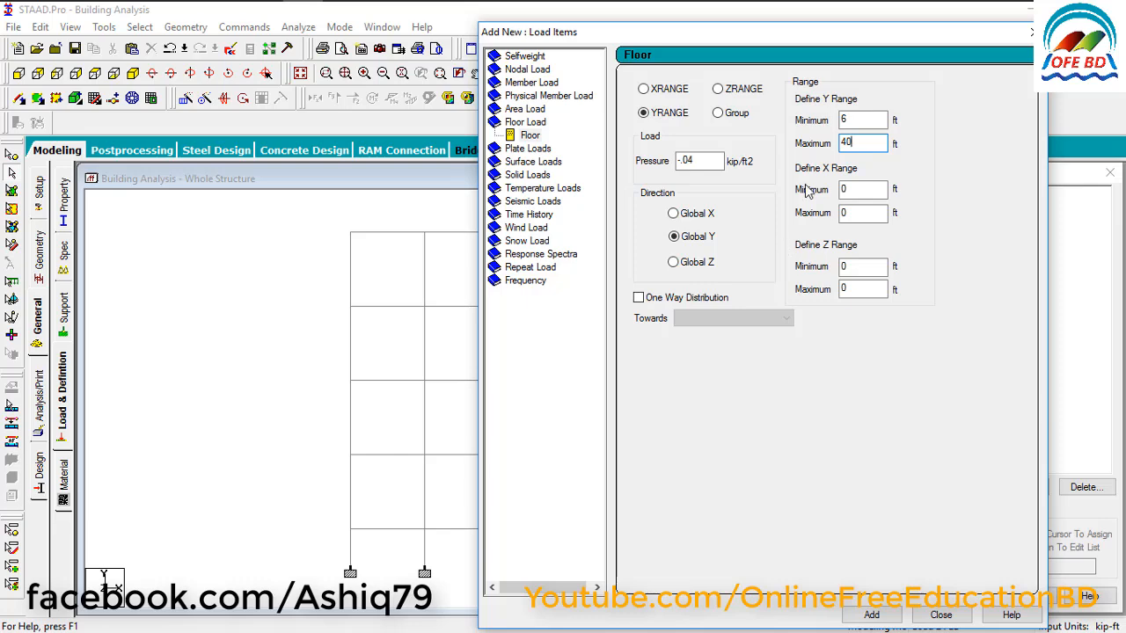
left_click(869, 615)
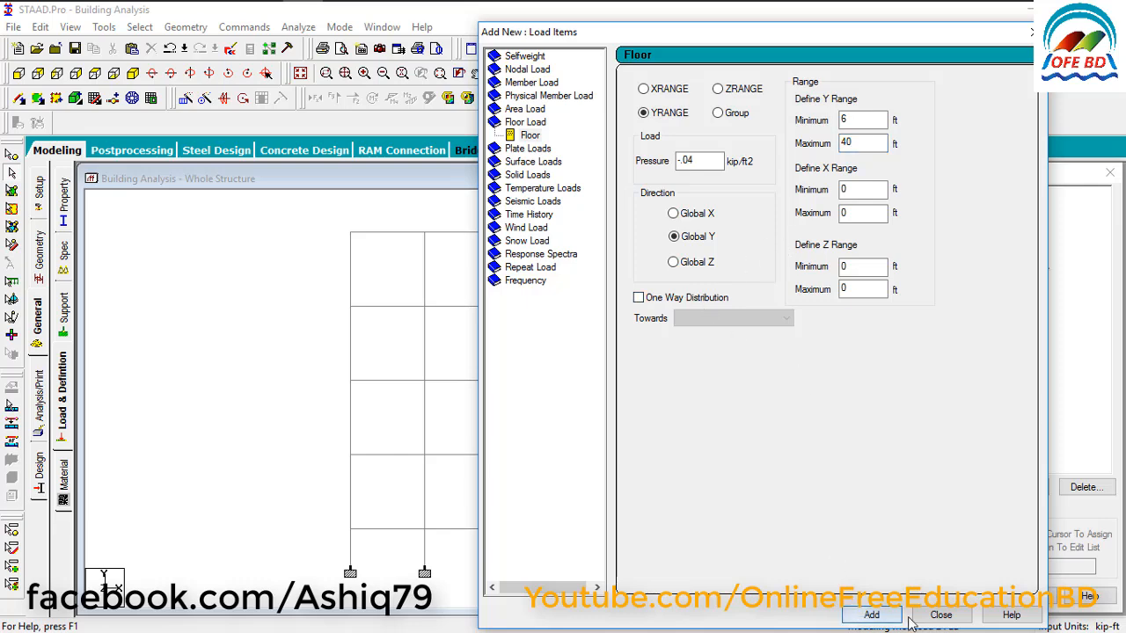
left_click(939, 614)
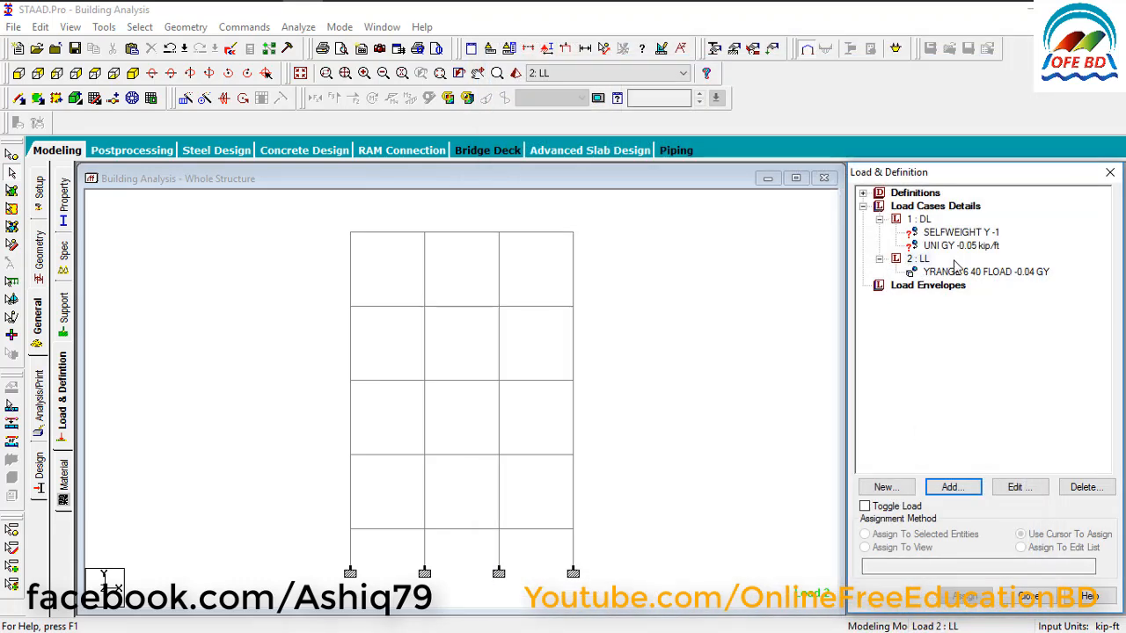
Assign the DL selfweight load to every member of the frame as the selected beams.
left_click(917, 234)
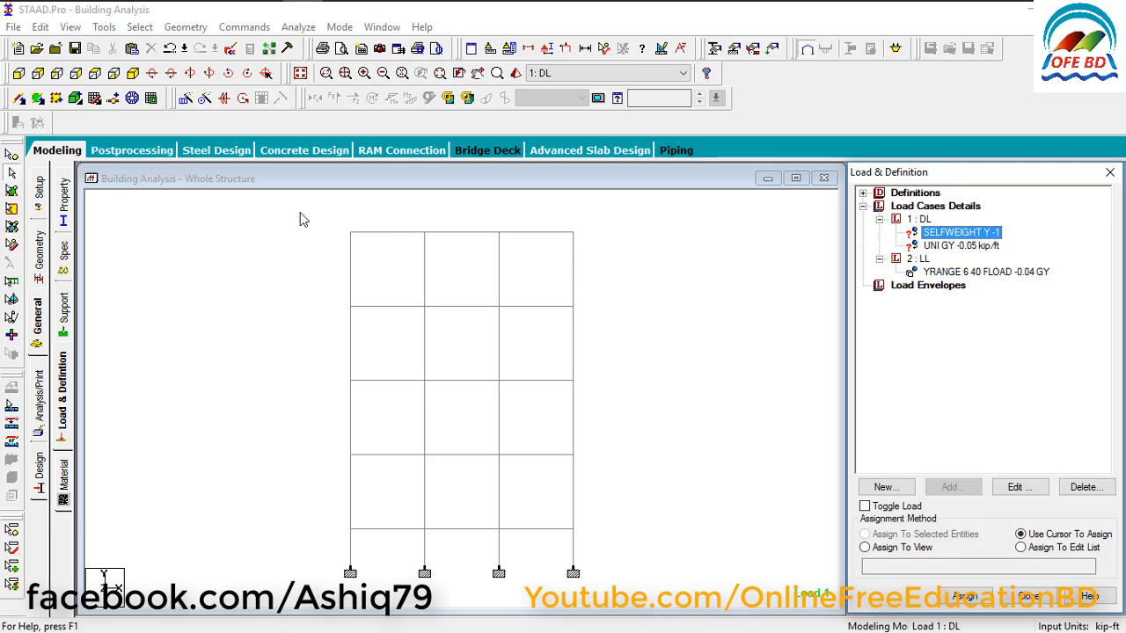
left_click_drag(258, 212, 639, 599)
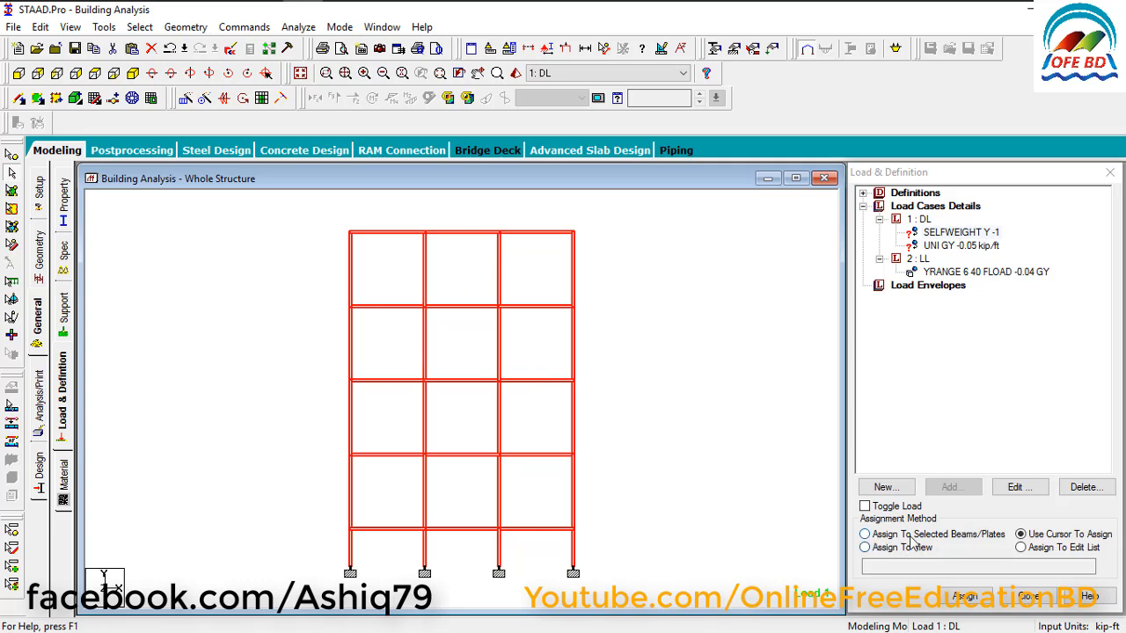
left_click(895, 535)
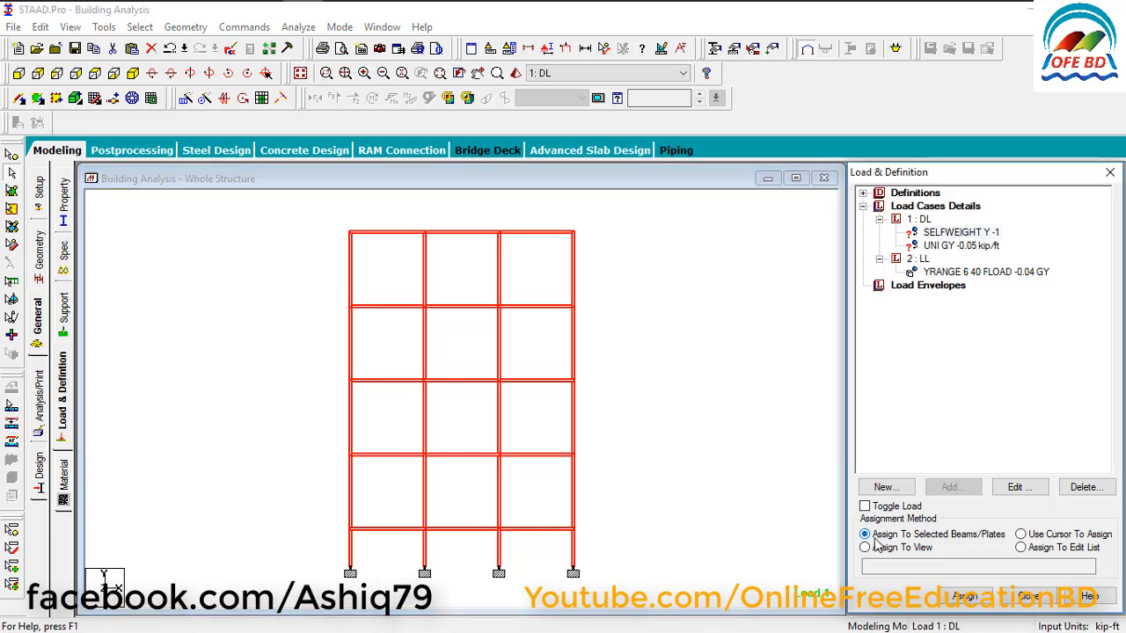
left_click(954, 597)
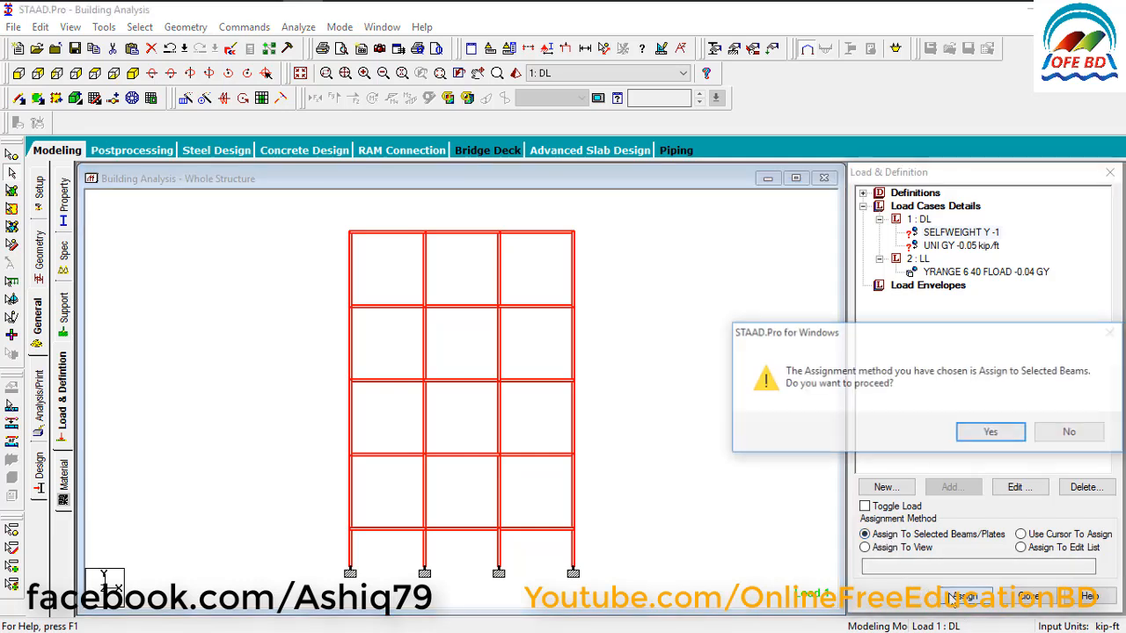
left_click(972, 434)
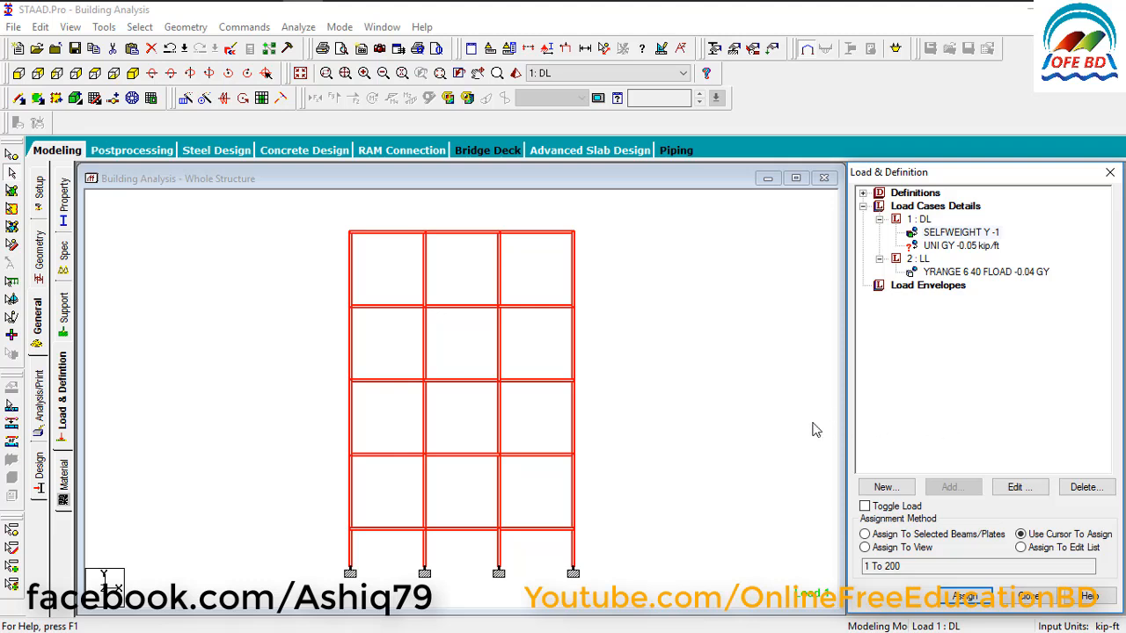
Clear the current selection, select all beams parallel to X and Z, and show the frame in isometric view.
left_click(946, 248)
left_click(695, 393)
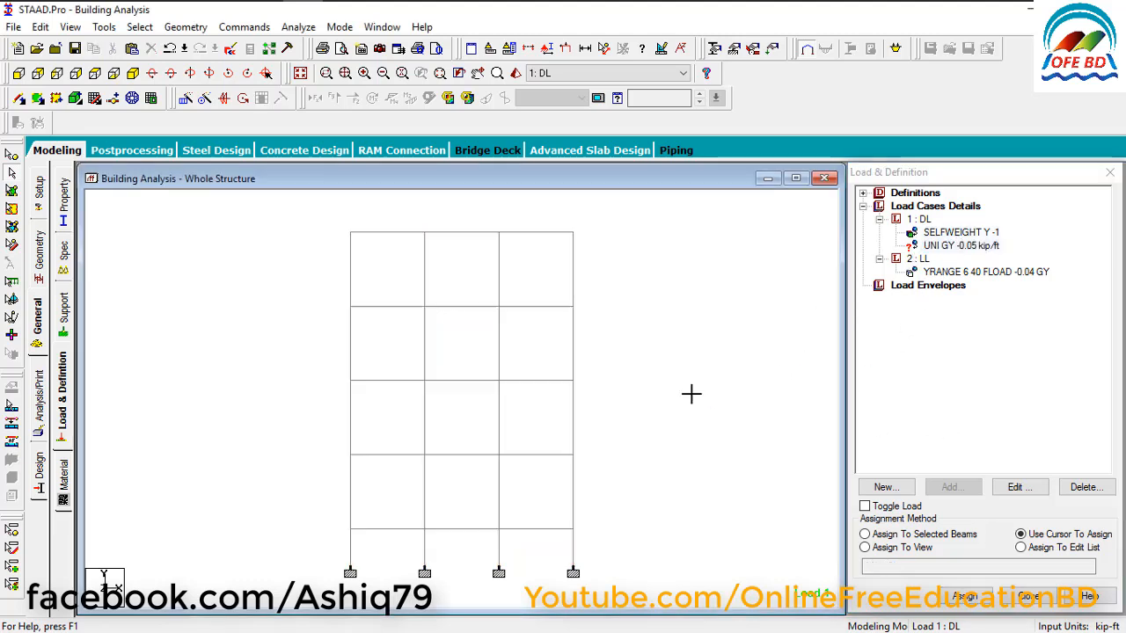
left_click(950, 247)
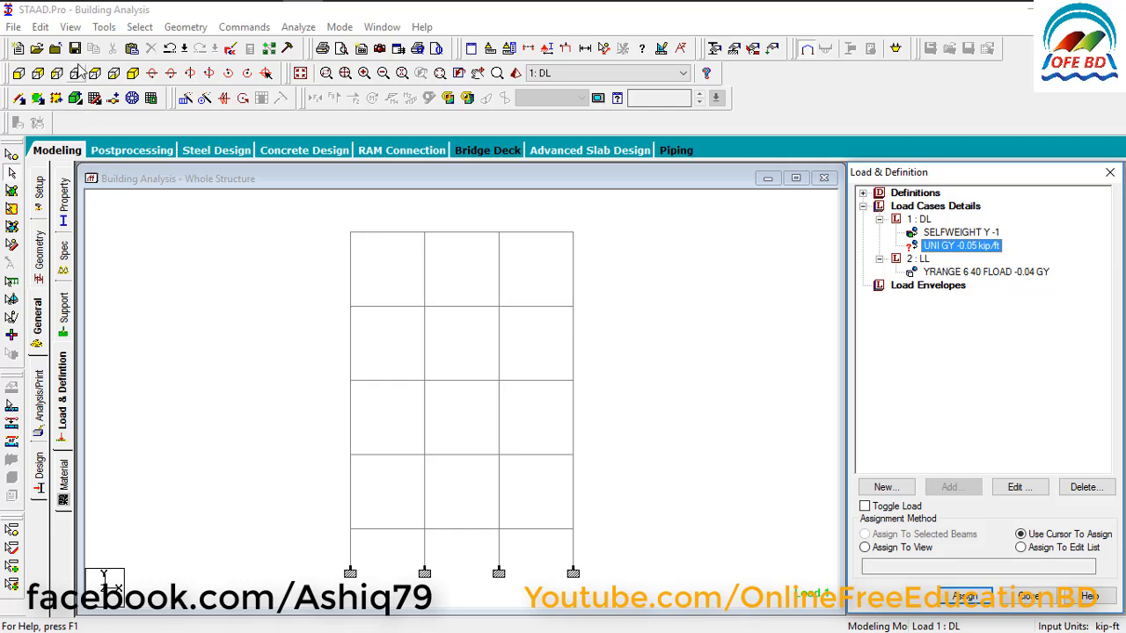
left_click(140, 28)
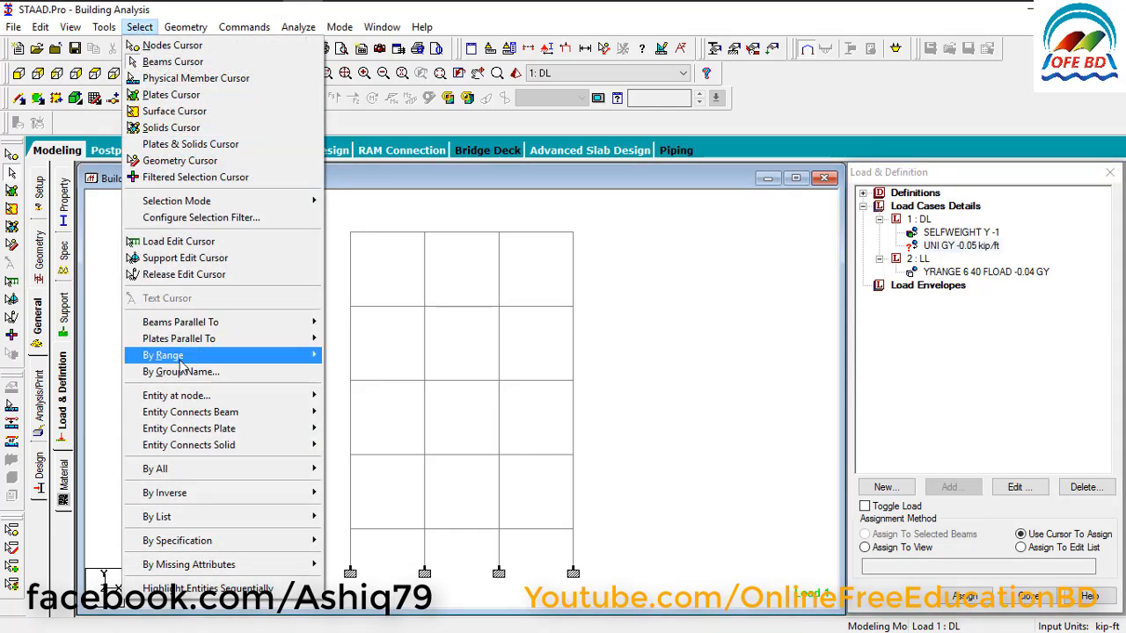
mouse_move(299, 330)
left_click(343, 322)
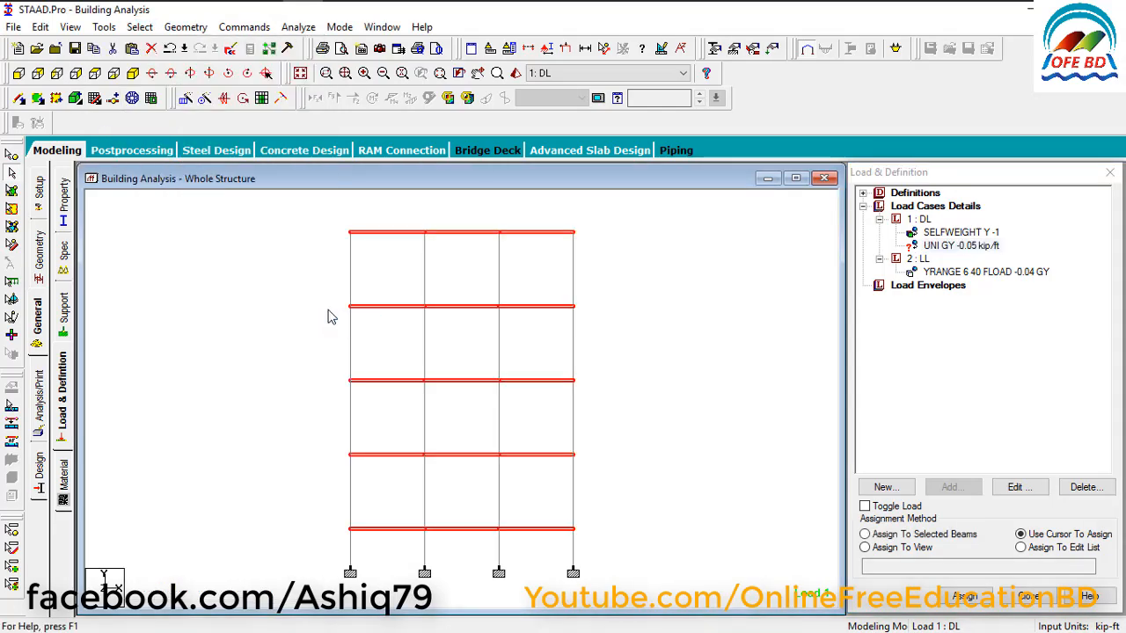
left_click(139, 27)
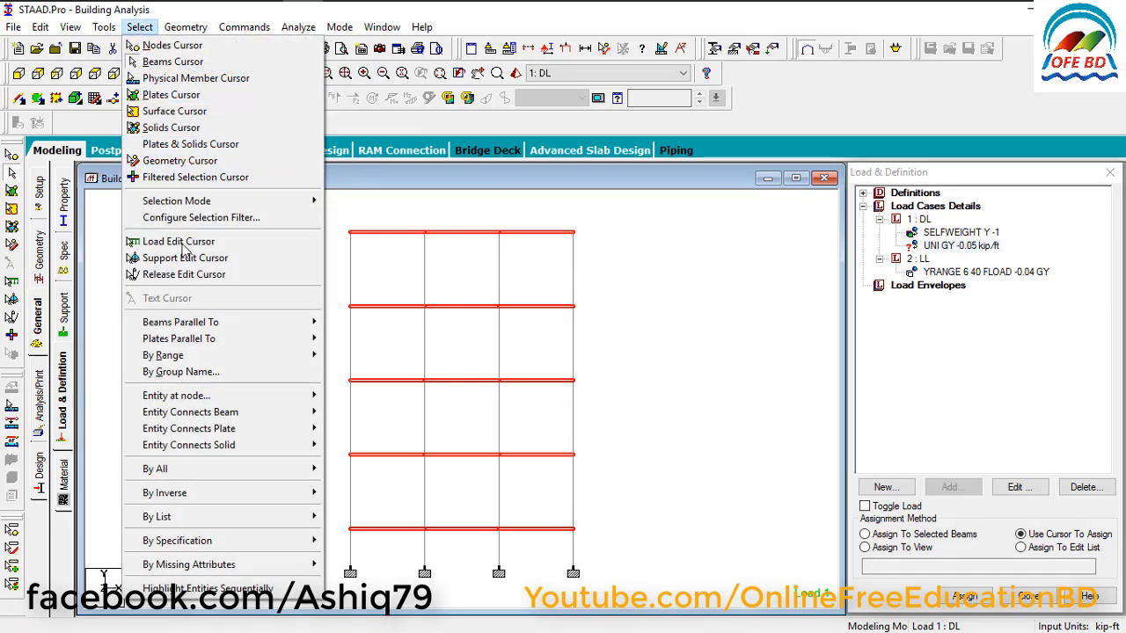
mouse_move(261, 324)
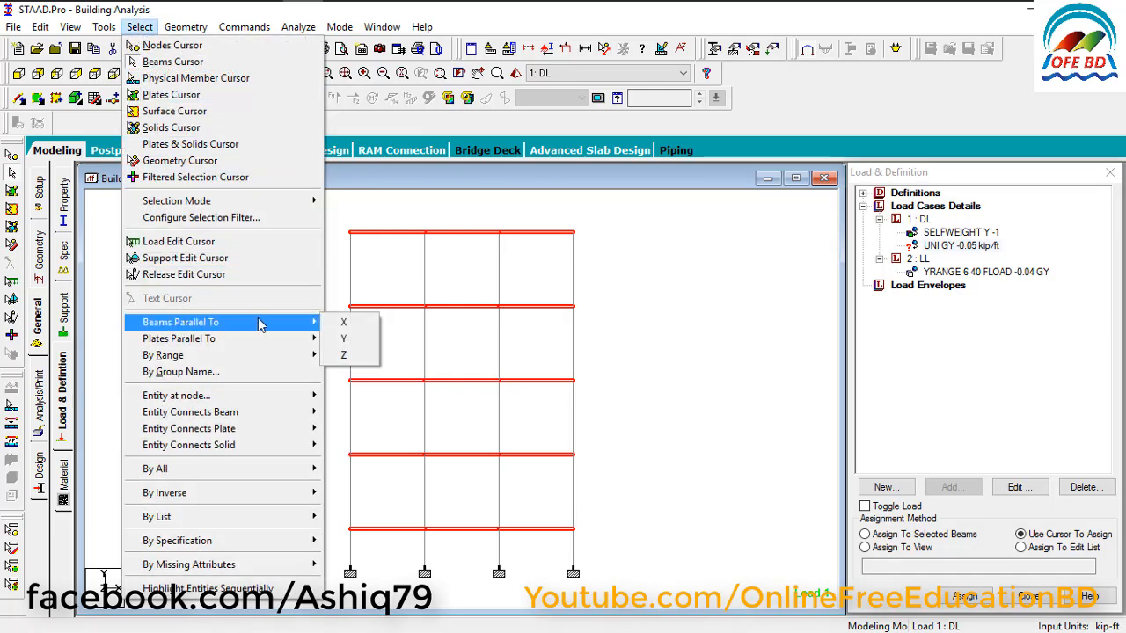
left_click(343, 355)
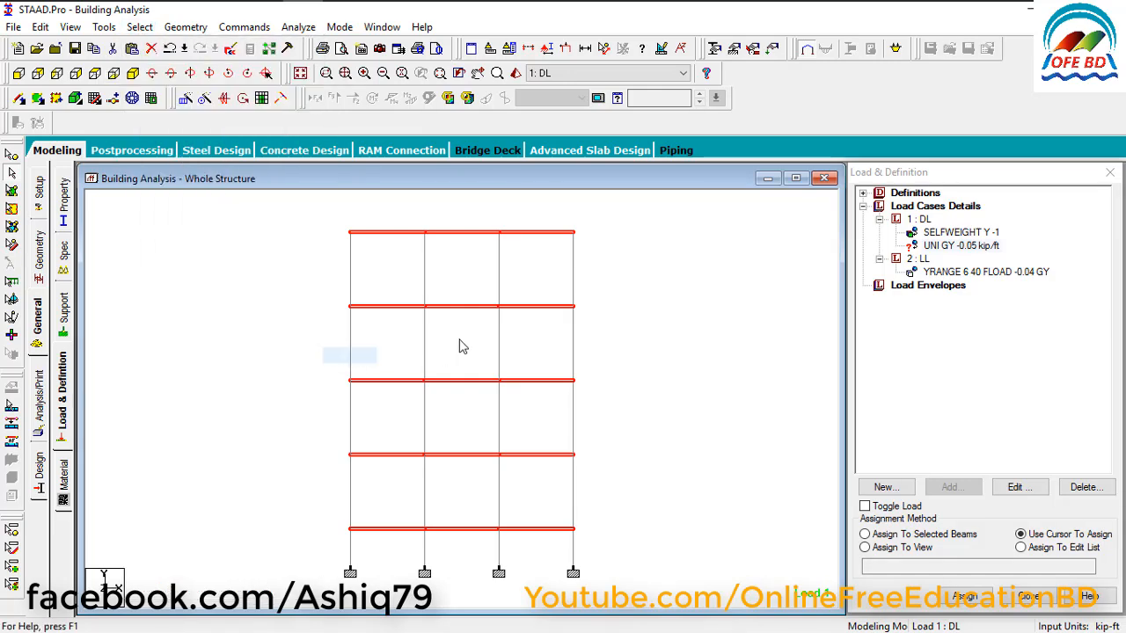
left_click(133, 74)
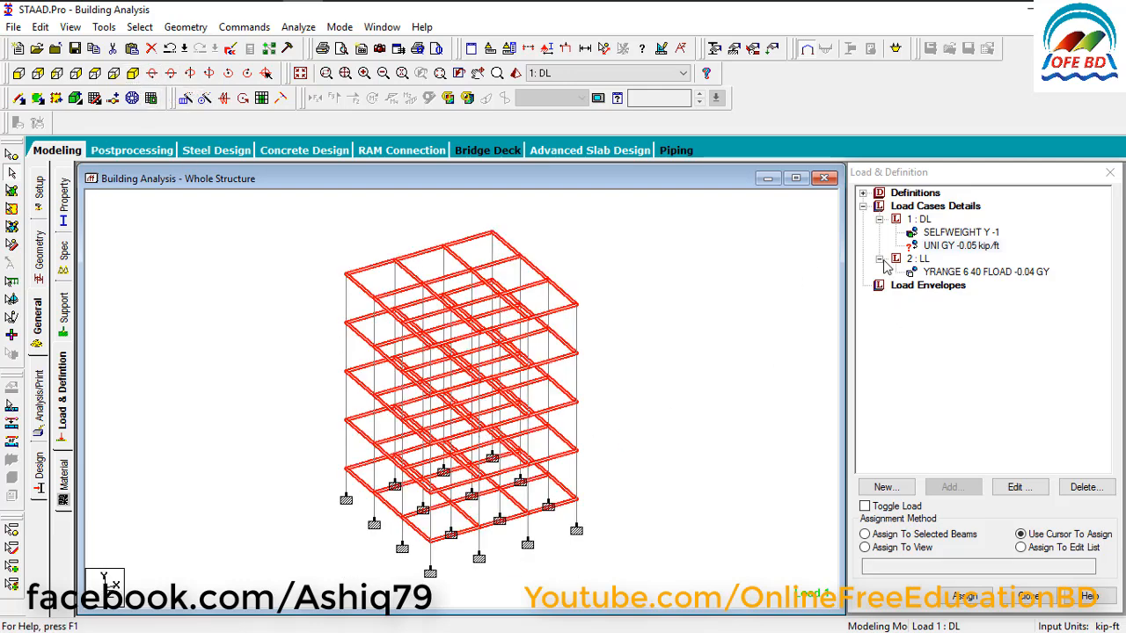
Assign the DL uniform member load to the selected beams, and display the LL floor load with the beams deselected.
left_click(950, 248)
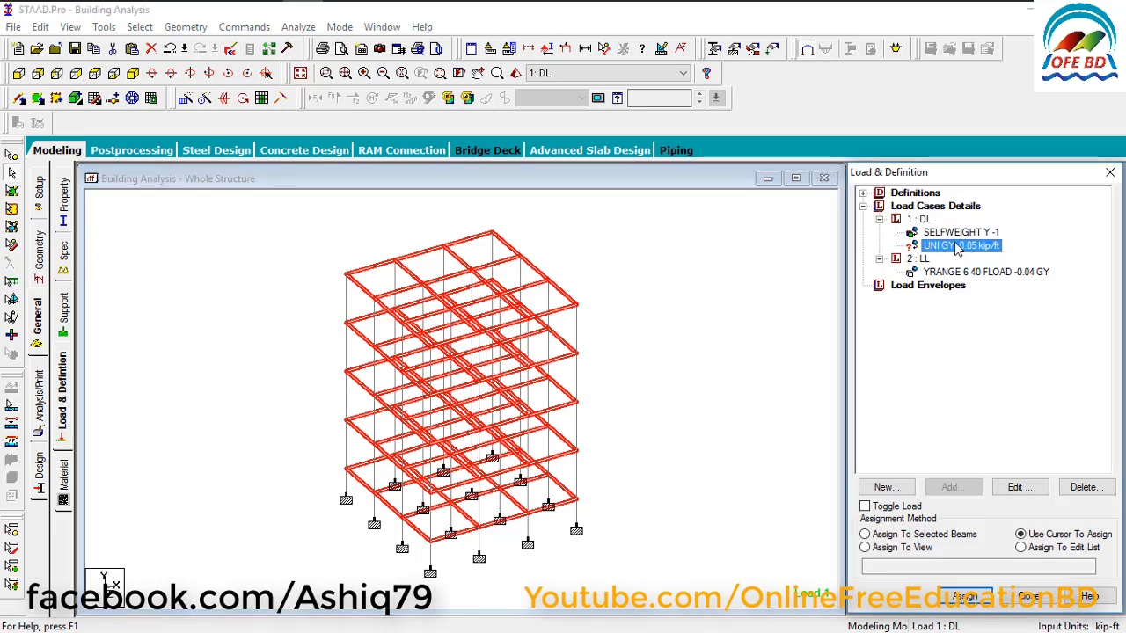
left_click(905, 535)
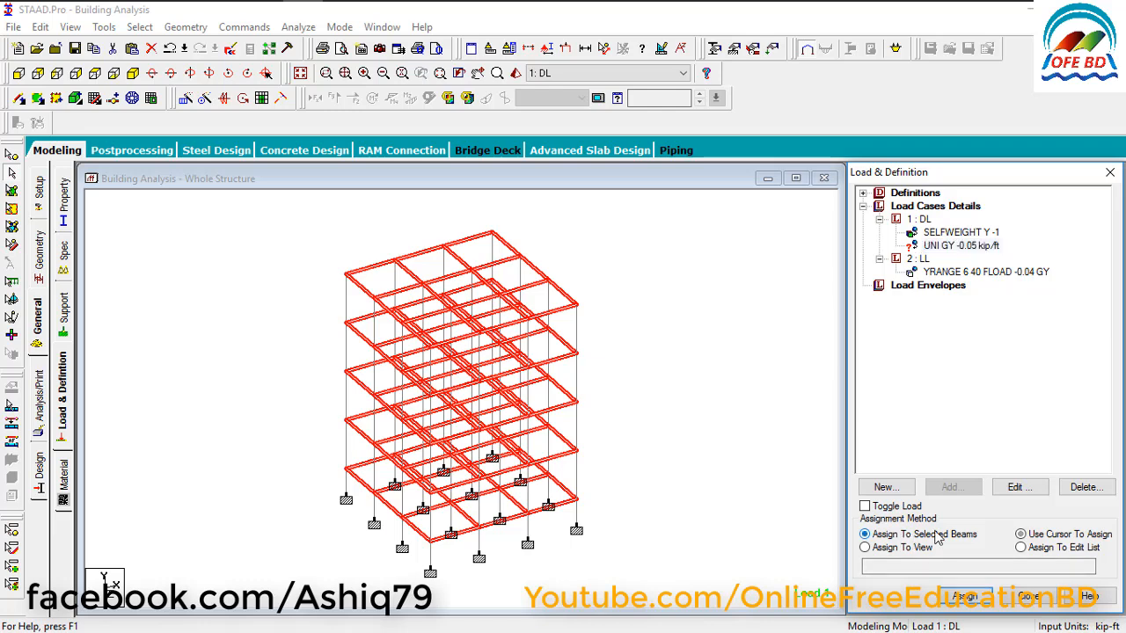
left_click(961, 596)
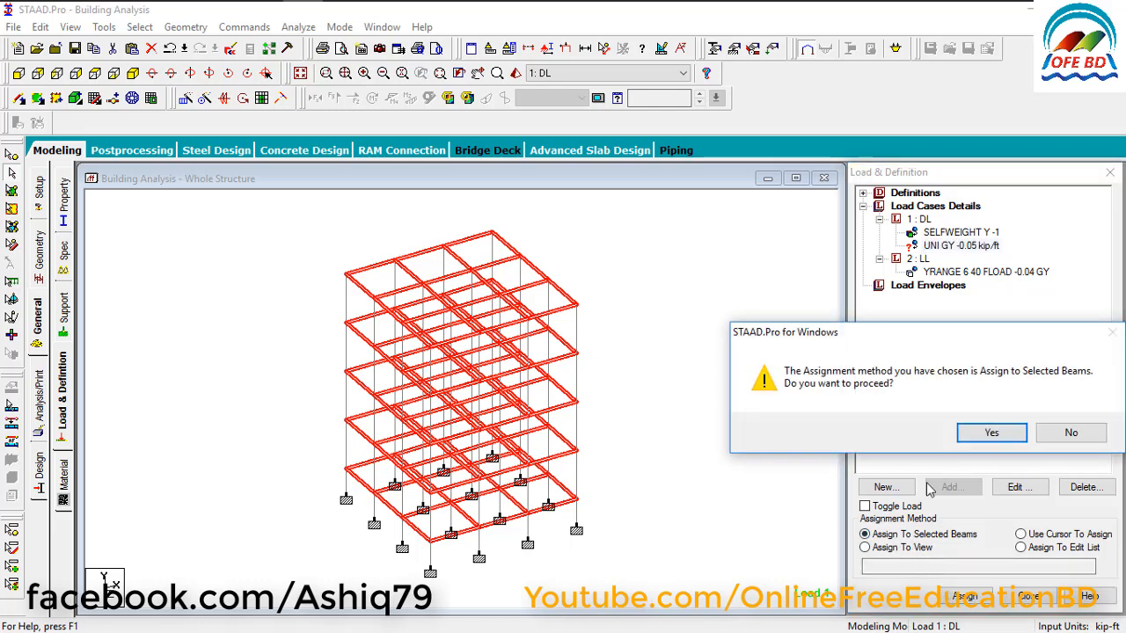
left_click(979, 435)
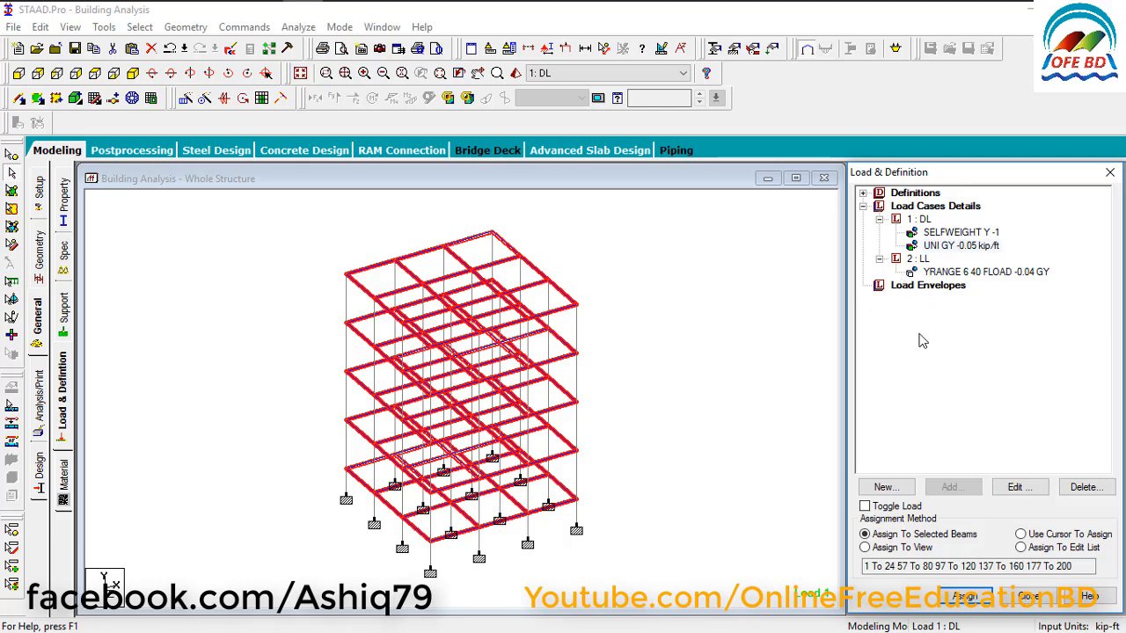
left_click(950, 274)
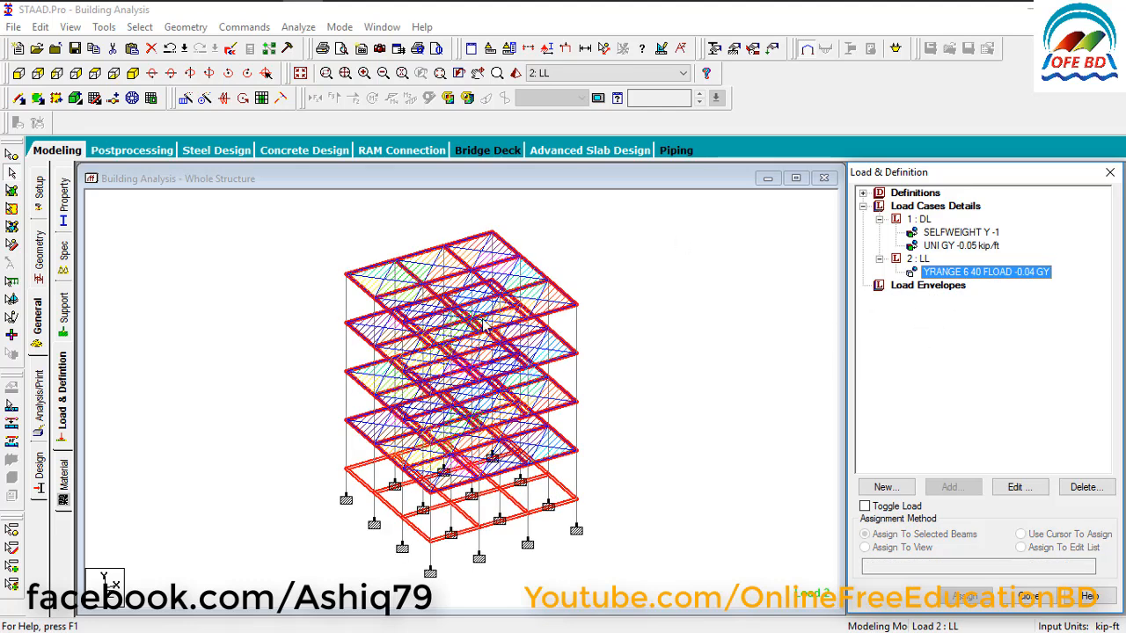
left_click(616, 343)
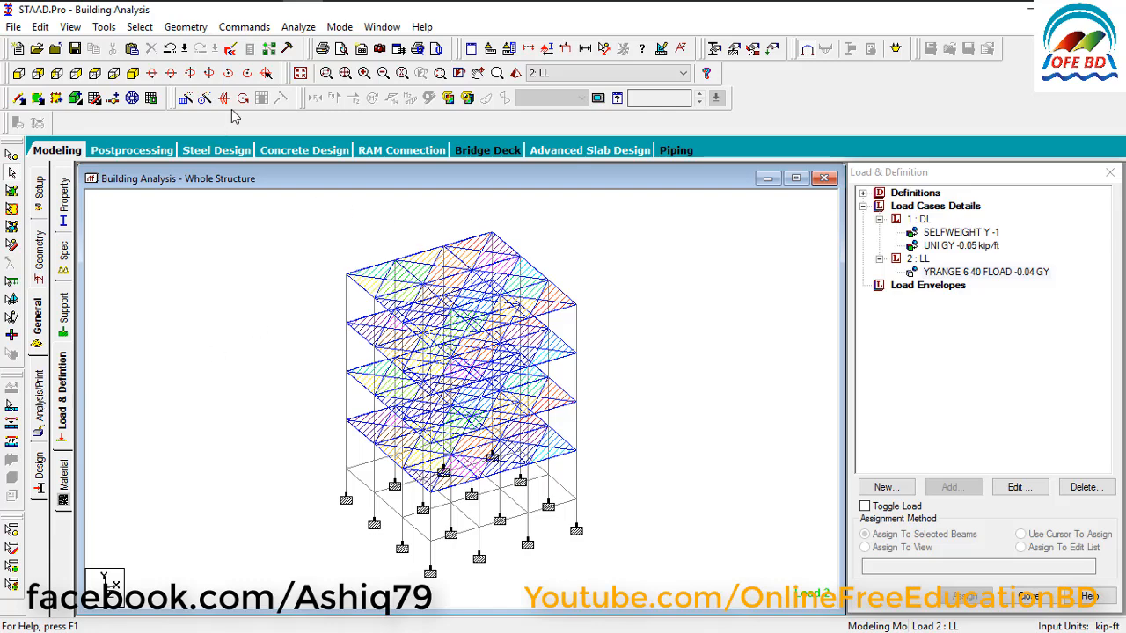
Add a Perform Analysis command with the No Print option, and finish defining analysis commands.
left_click(244, 27)
mouse_move(284, 299)
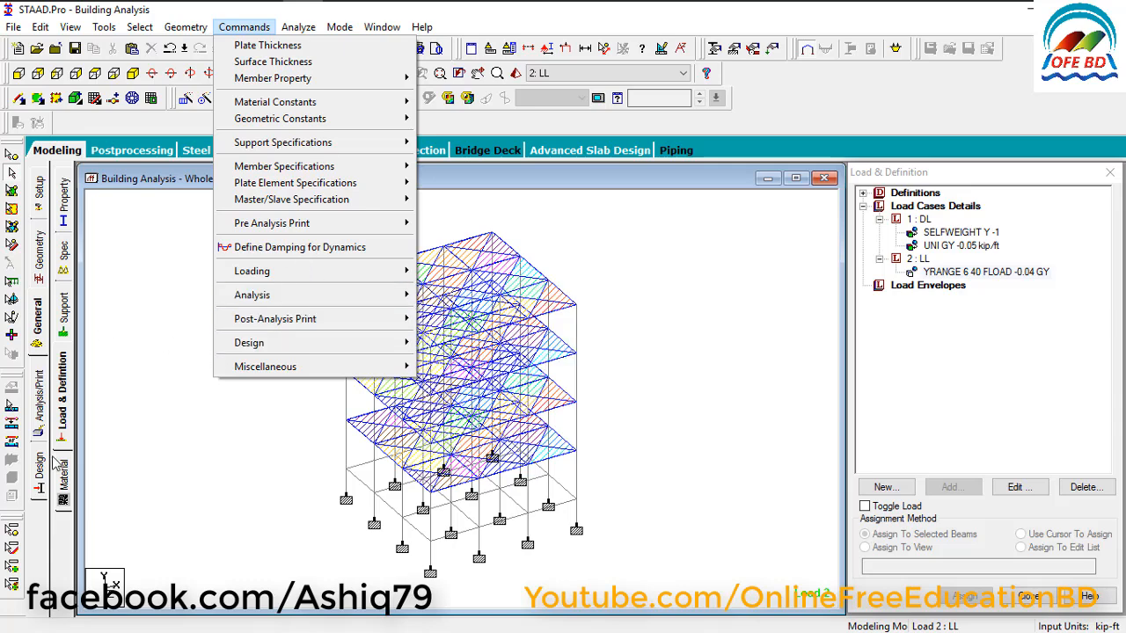
left_click(40, 407)
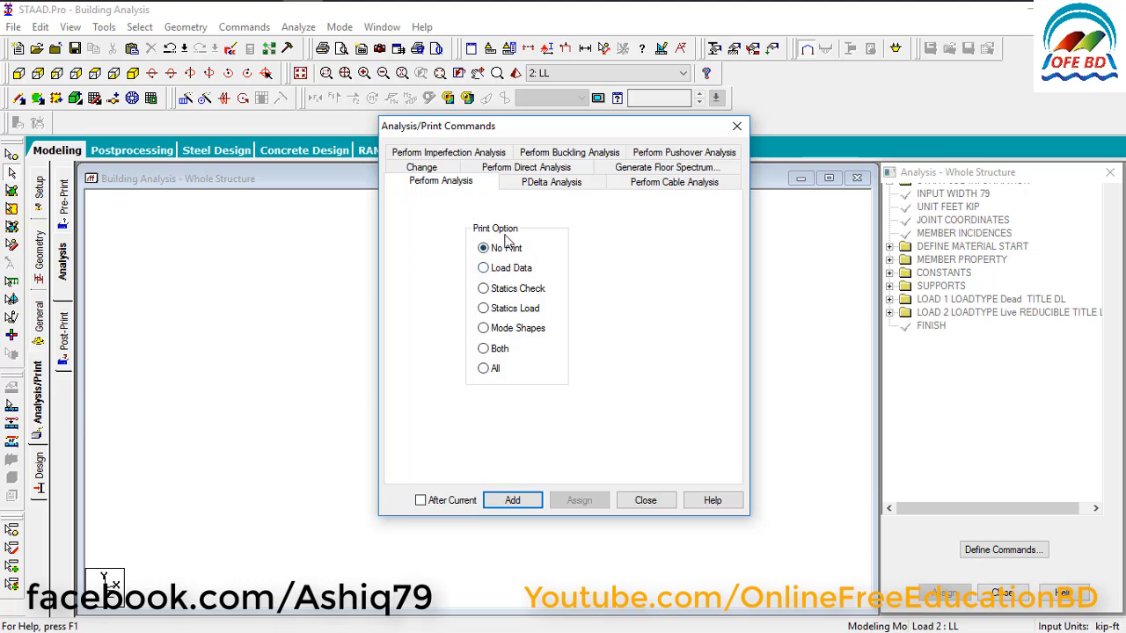
left_click(516, 503)
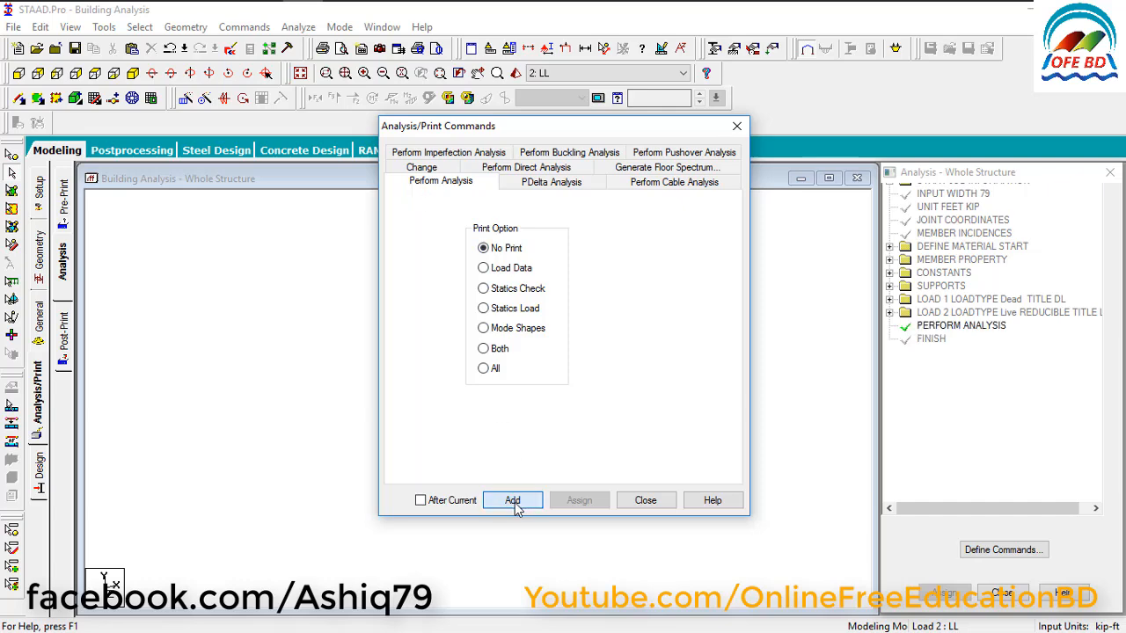
left_click(646, 501)
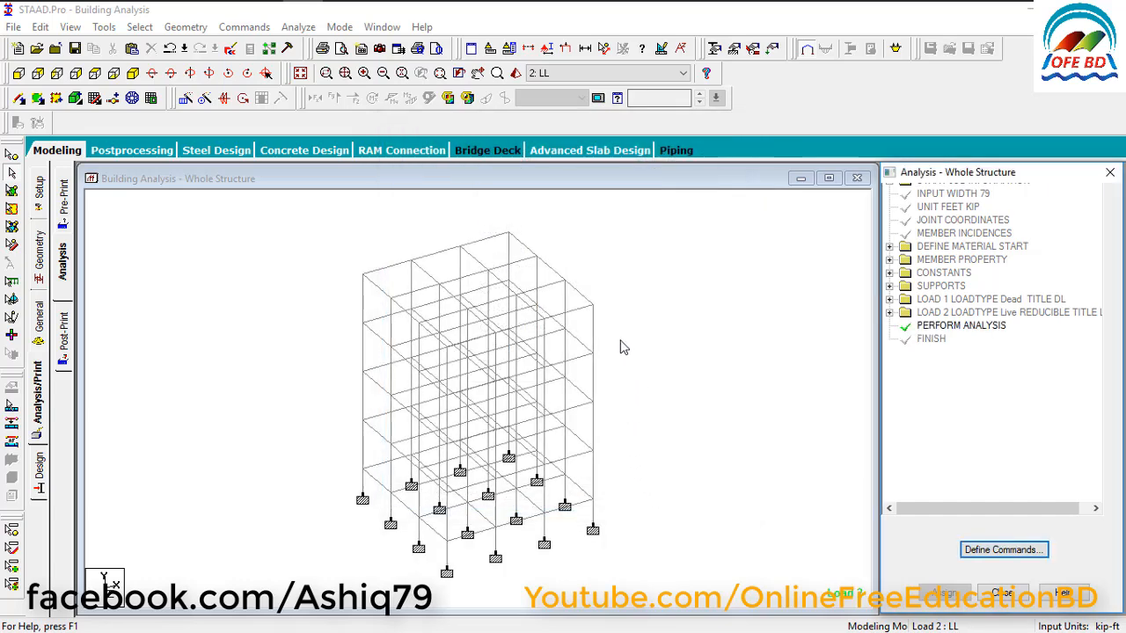
Run the analysis of the structure, saving the modified model and dismissing the trial notice.
left_click(298, 28)
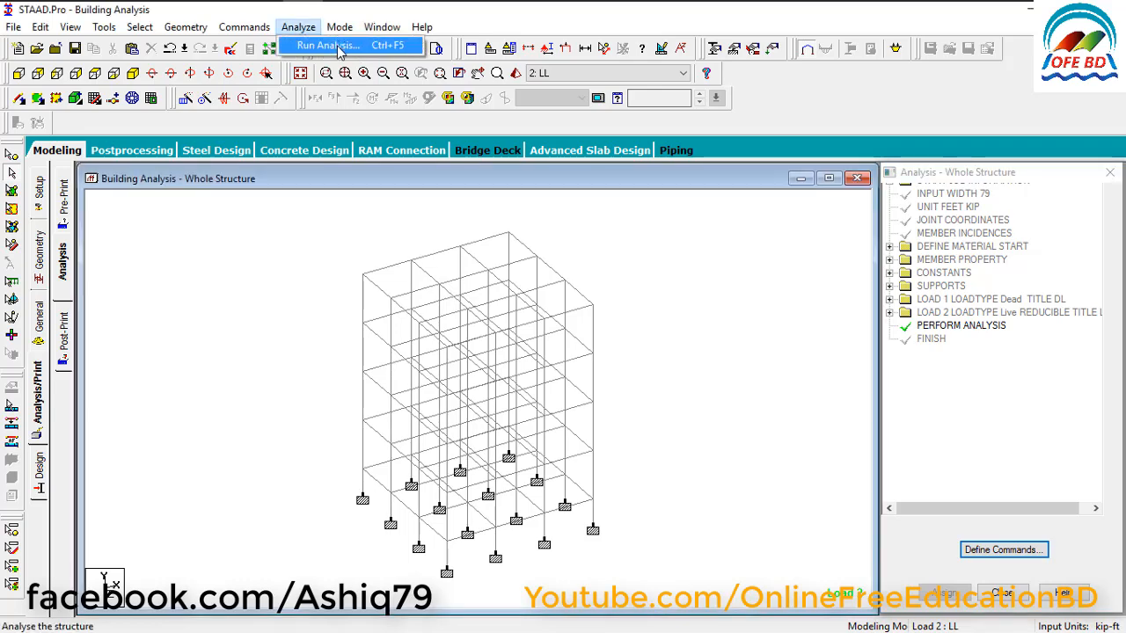
left_click(327, 45)
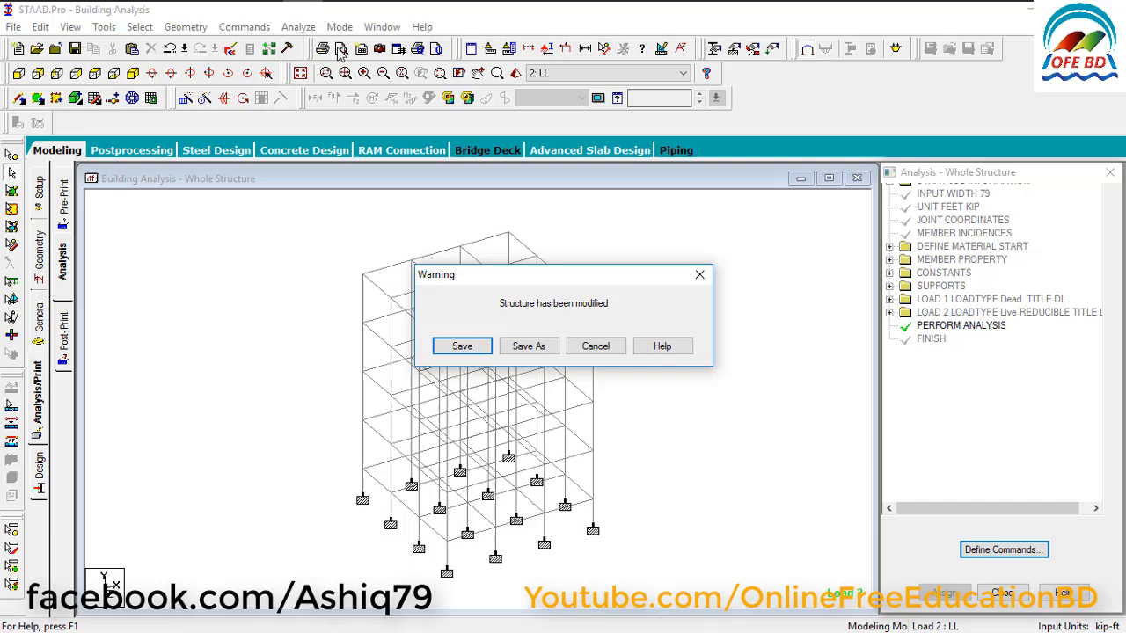
left_click(461, 348)
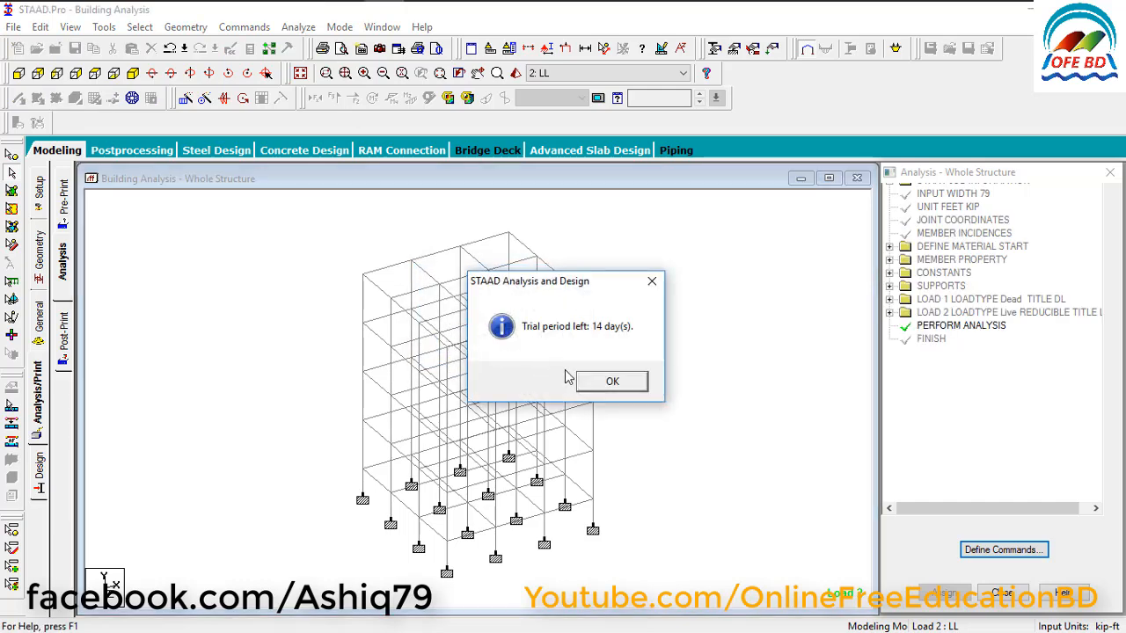
left_click(584, 380)
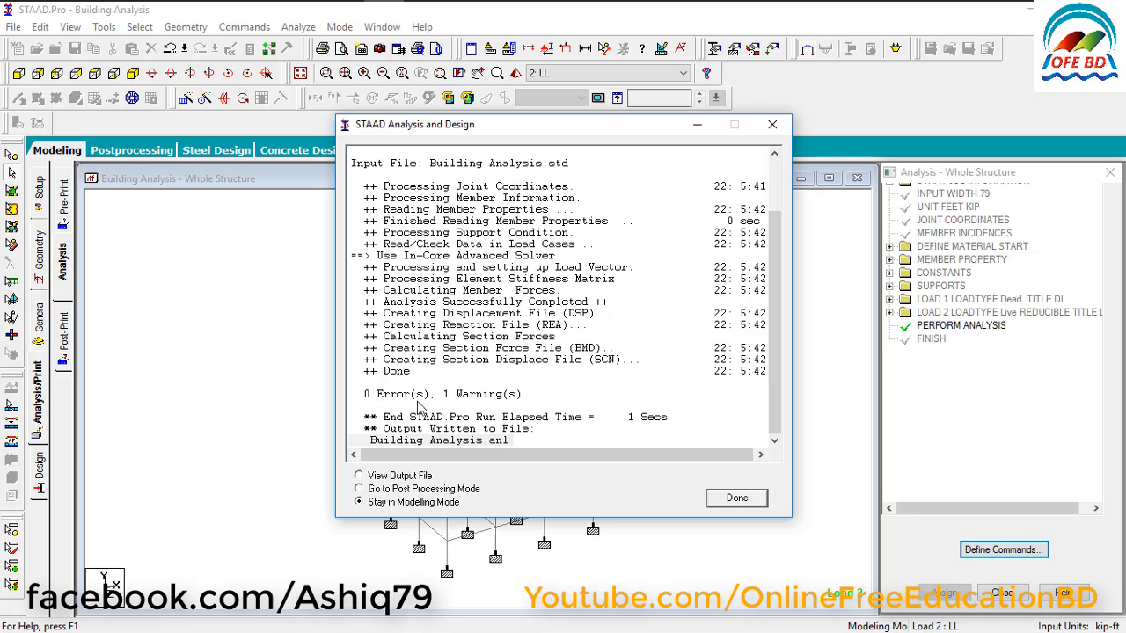
Go to post-processing mode with load cases DL and LL included in the results.
left_click(411, 495)
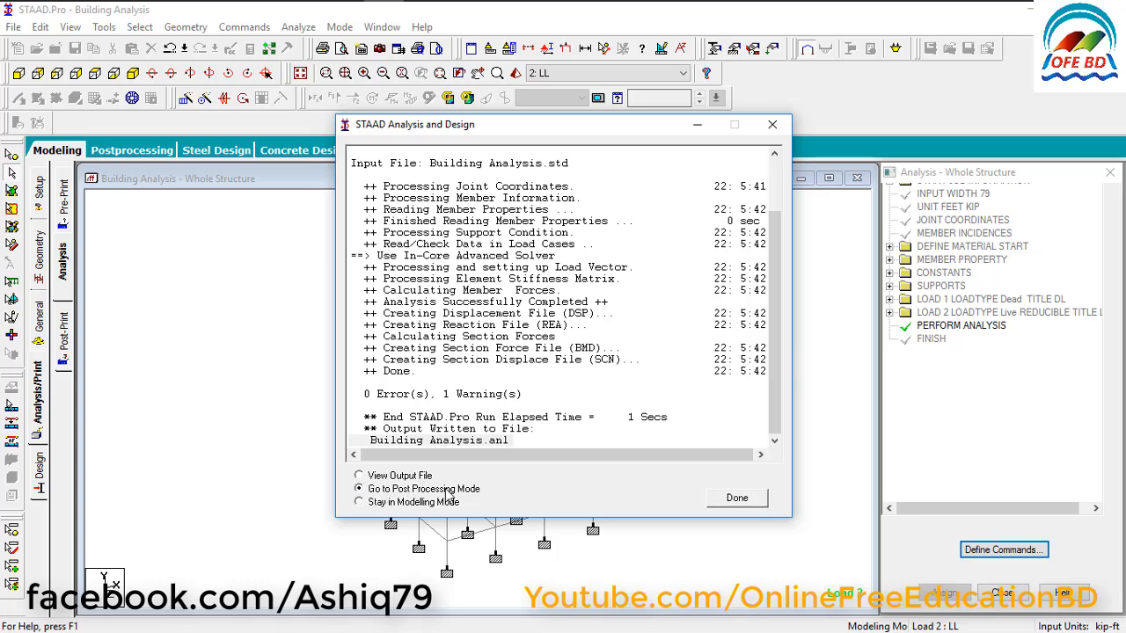
left_click(730, 499)
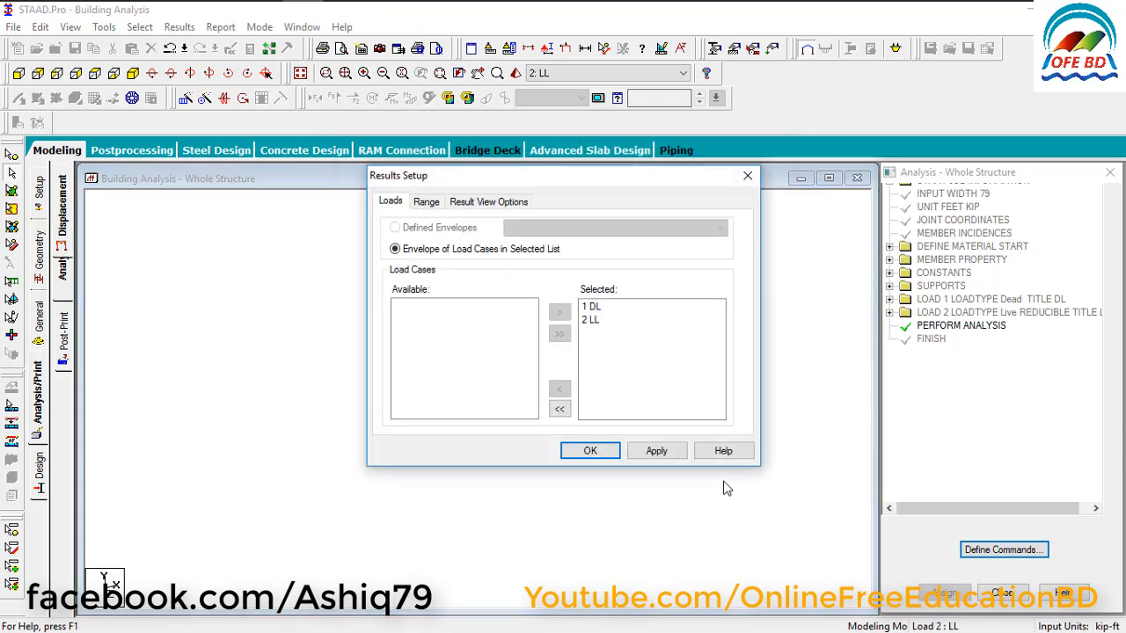
left_click(591, 452)
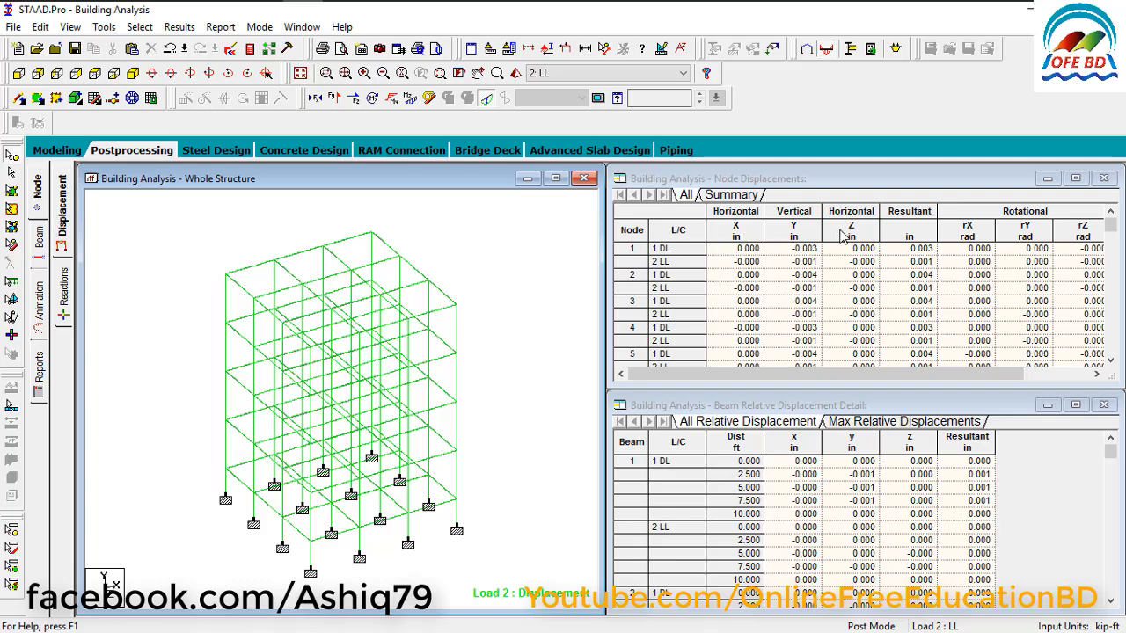
Review the support reactions, the beam end forces and the beam stresses.
left_click(61, 299)
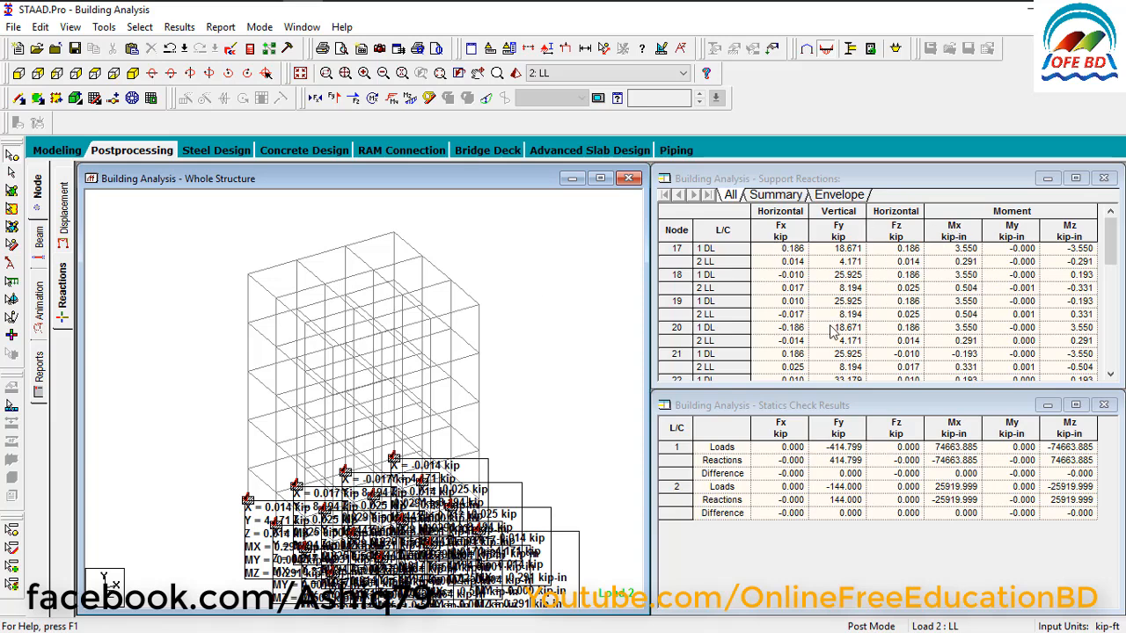
left_click(40, 250)
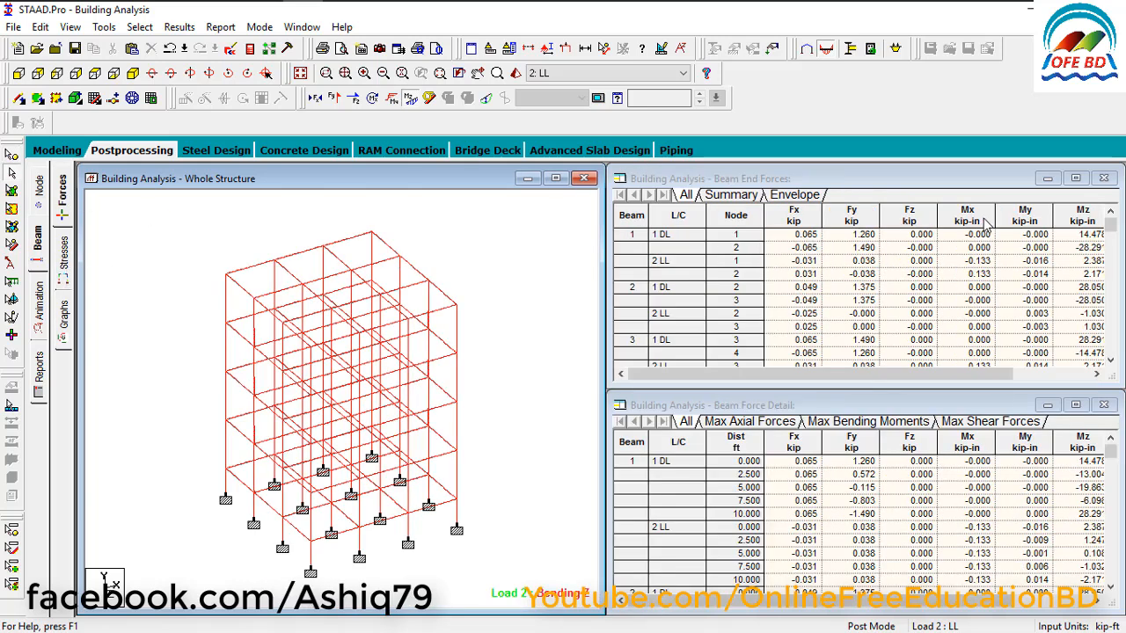
left_click(68, 253)
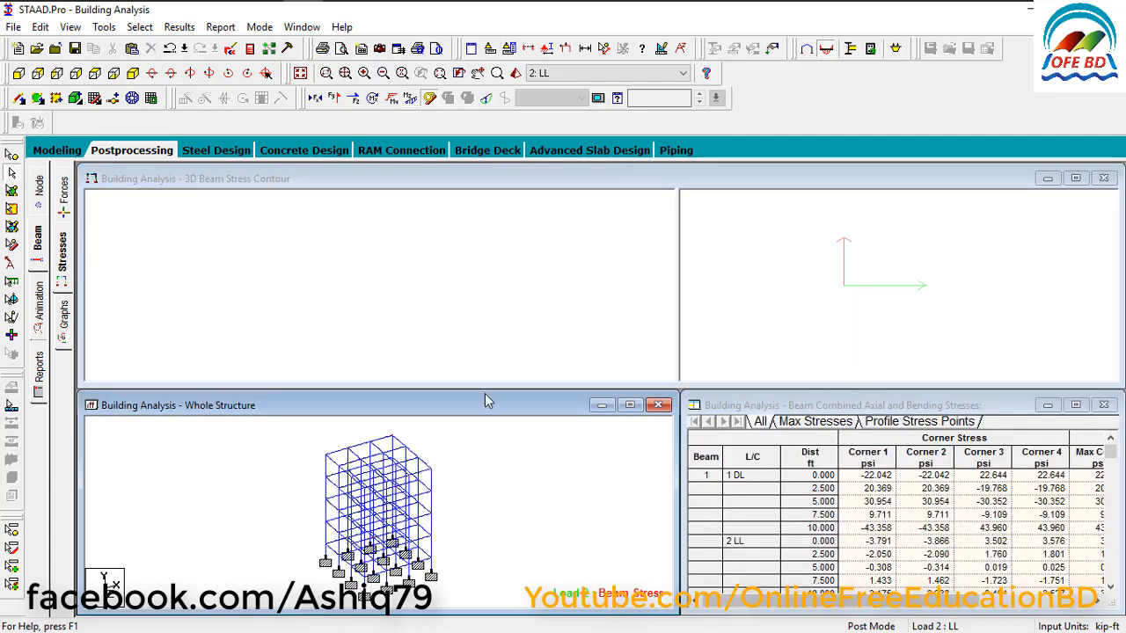
Show the beam graphs, and examine them for an edge beam on the lowest loaded floor.
left_click(60, 338)
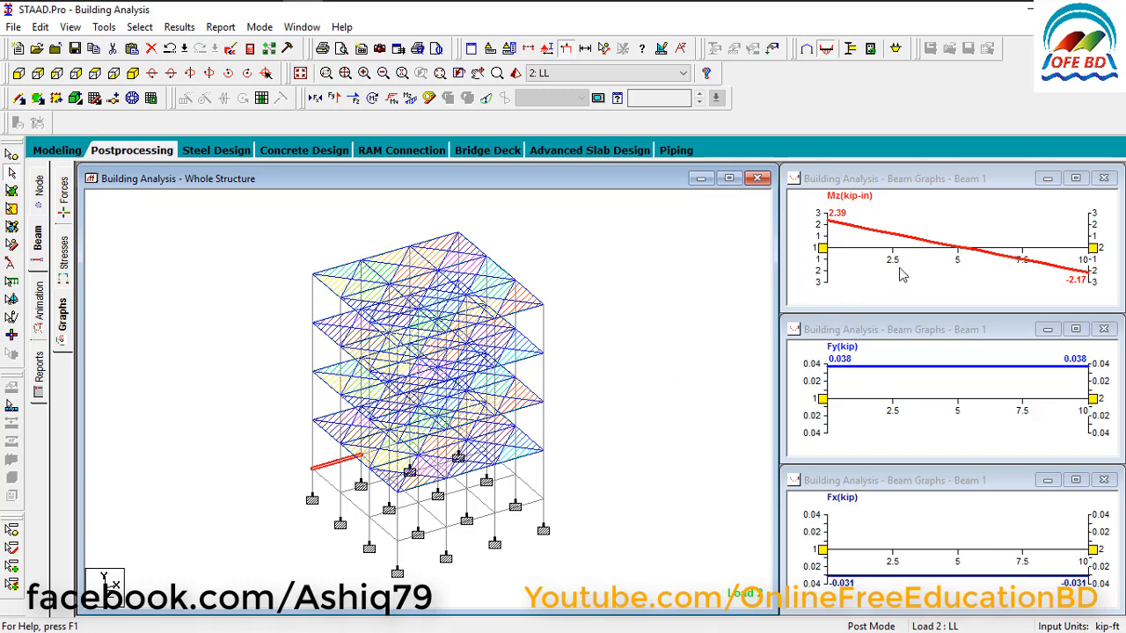
left_click(892, 188)
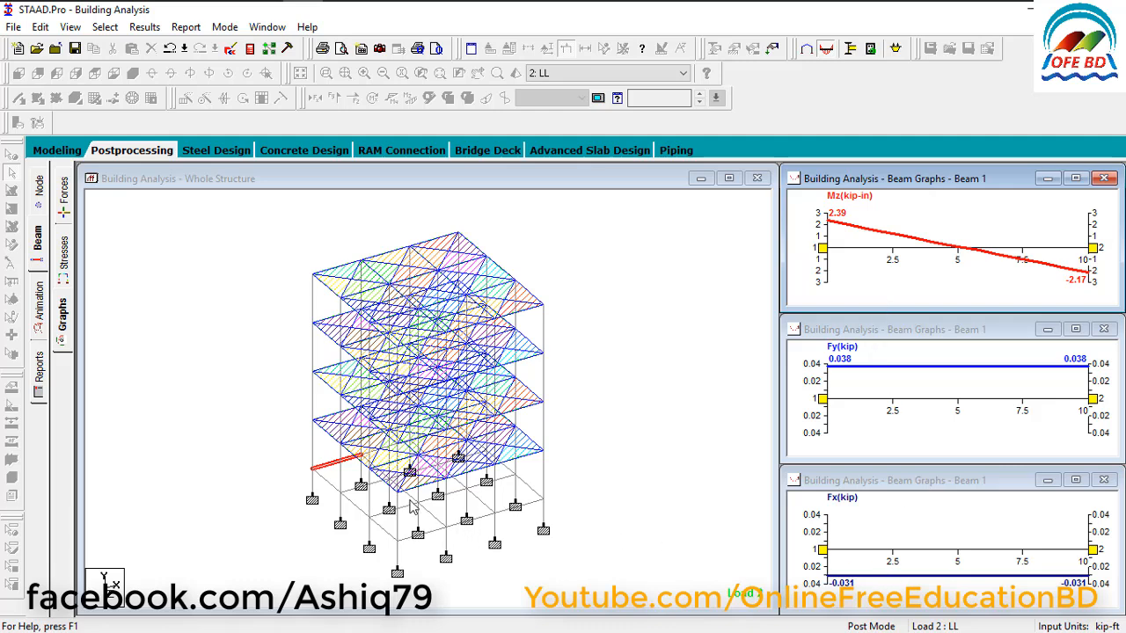
left_click(324, 436)
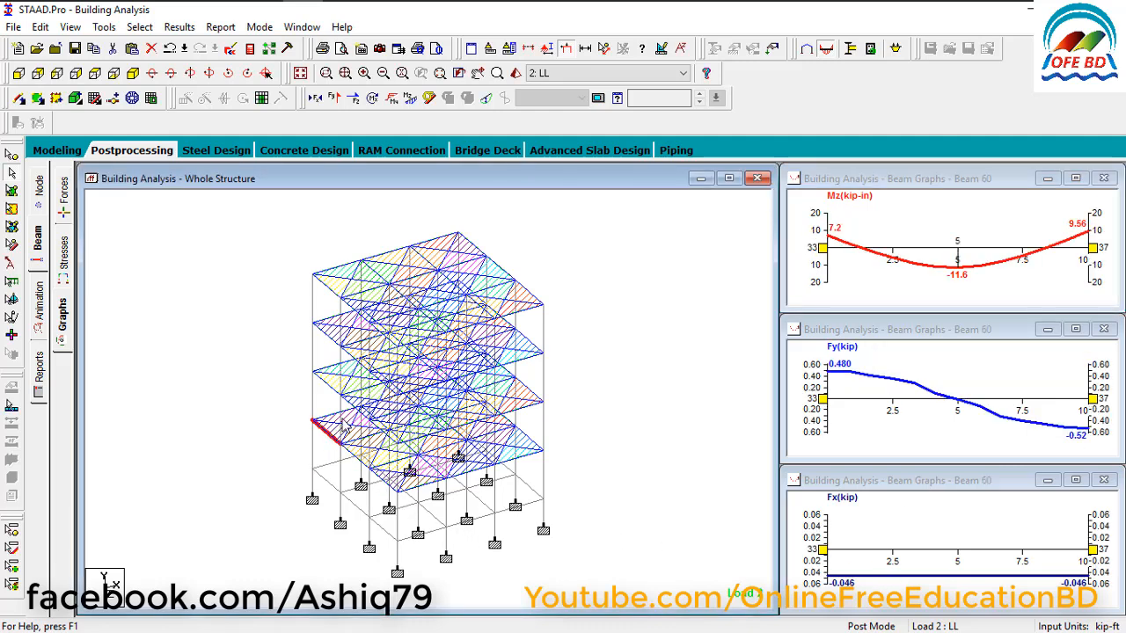
Examine the beam graphs of several more edge members on the lower floors and of a column under load case LL.
left_click(329, 401)
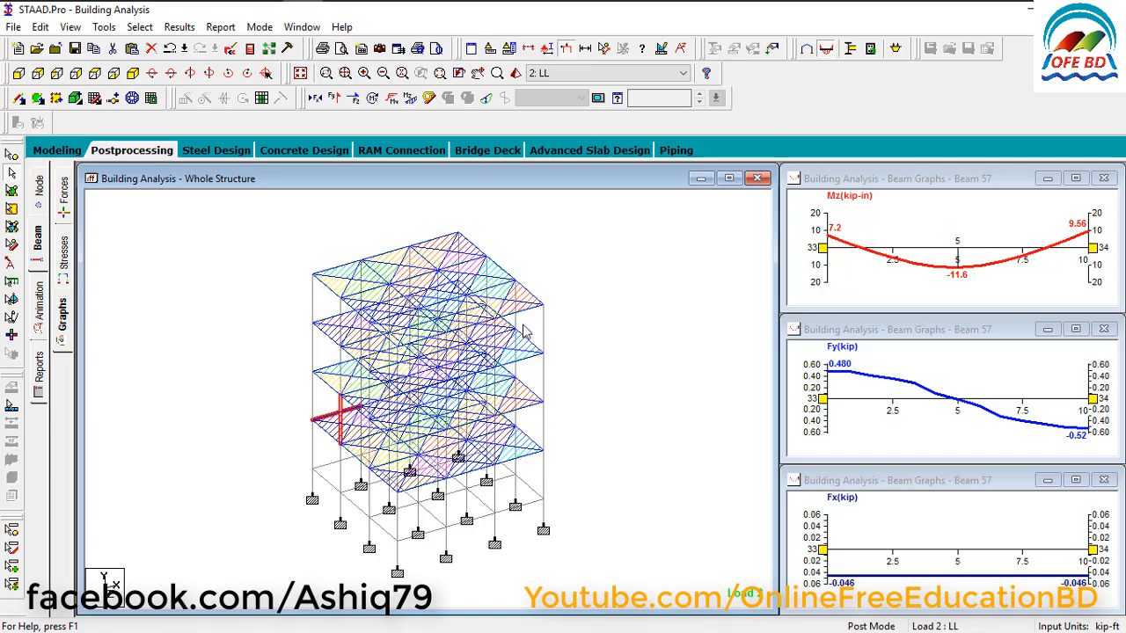
left_click(335, 396)
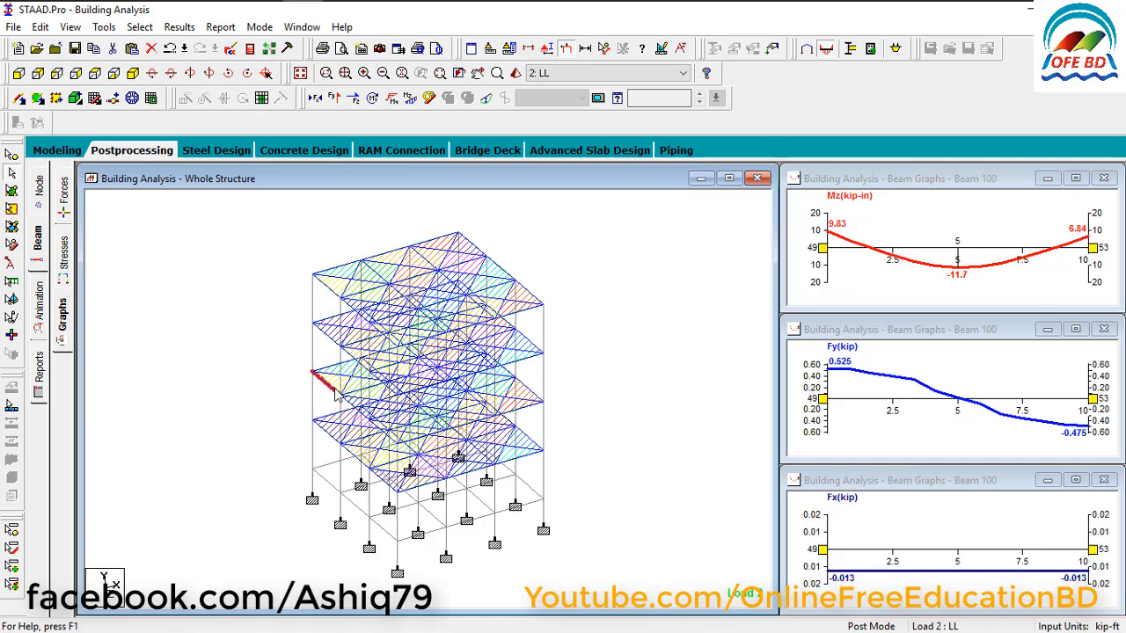
left_click(343, 376)
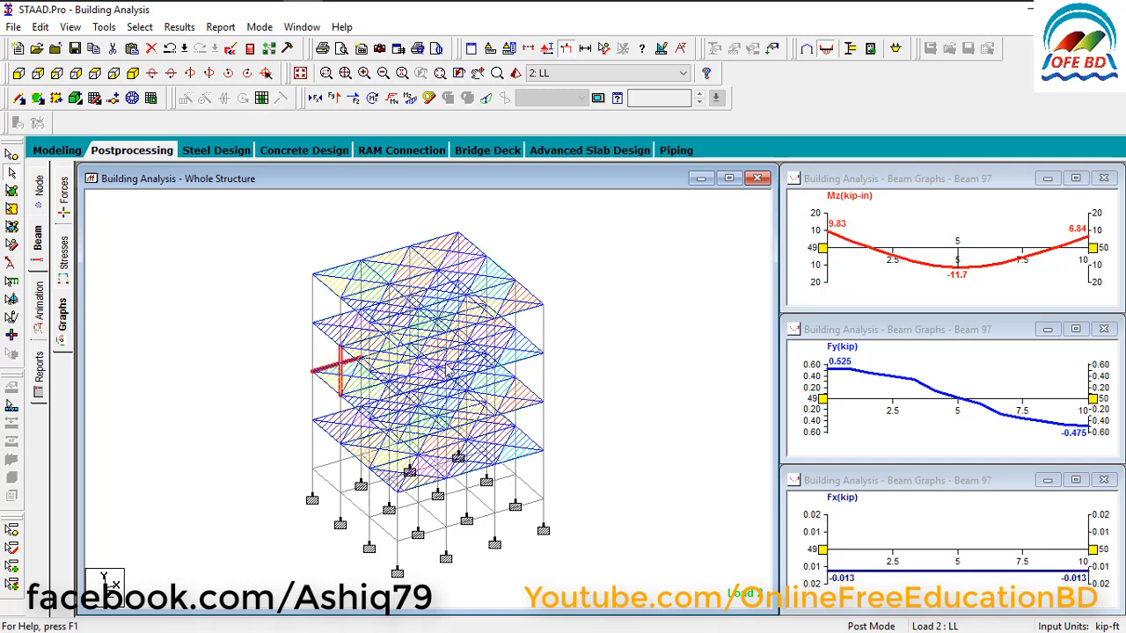
left_click(615, 364)
left_click(517, 352)
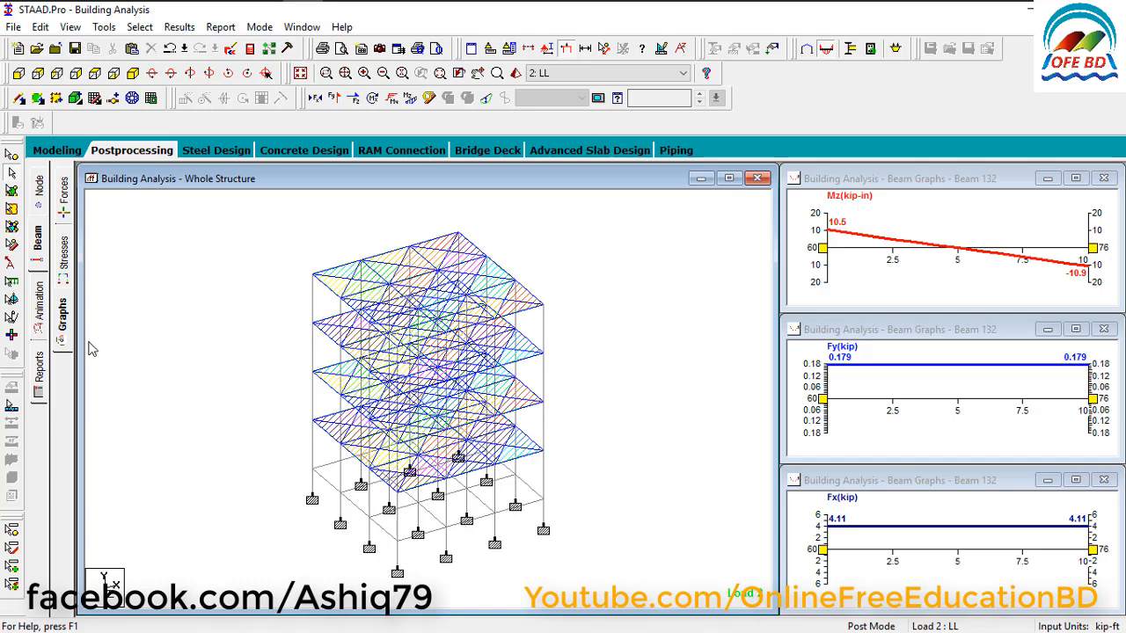
Take report pictures of the Mz and Fy graphs of beam 132, keeping the default IDs and captions.
left_click(911, 188)
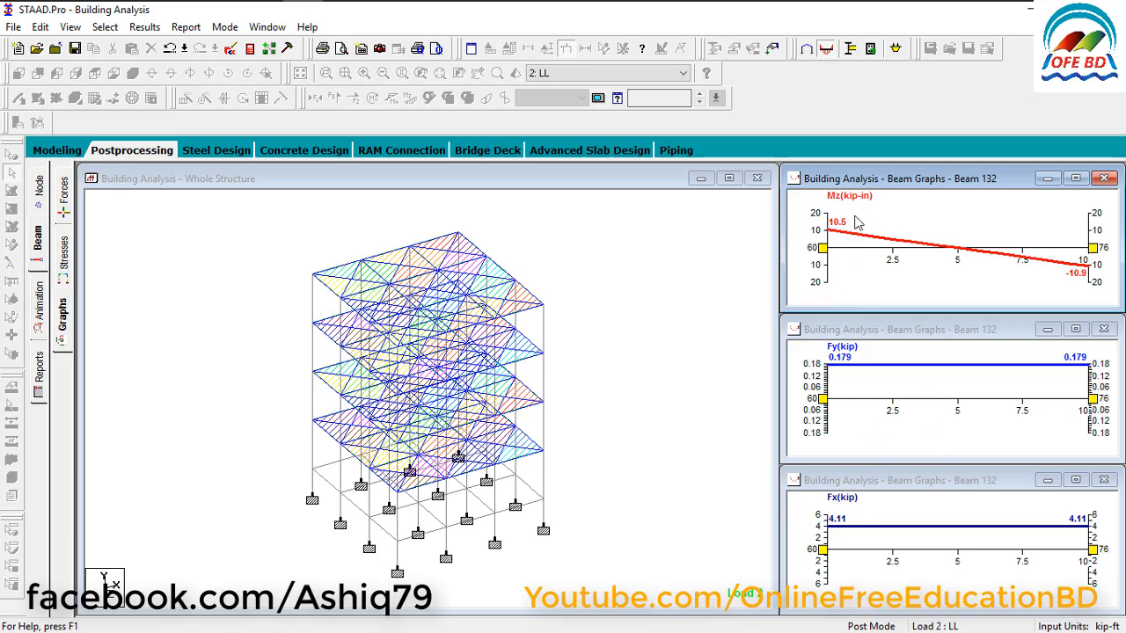
right_click(899, 220)
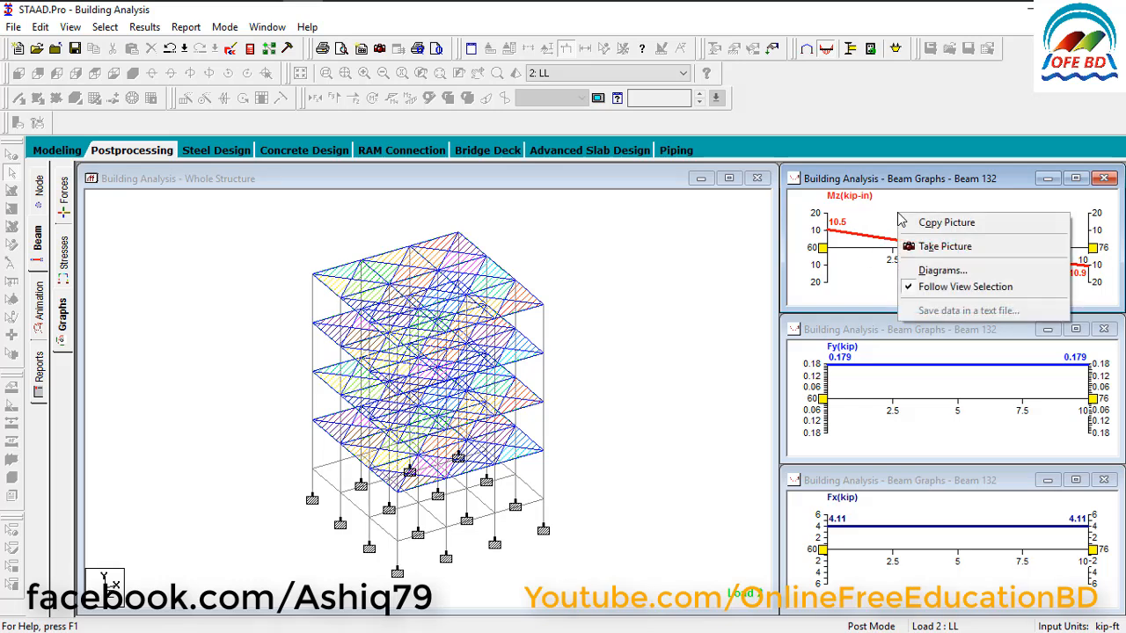
left_click(961, 249)
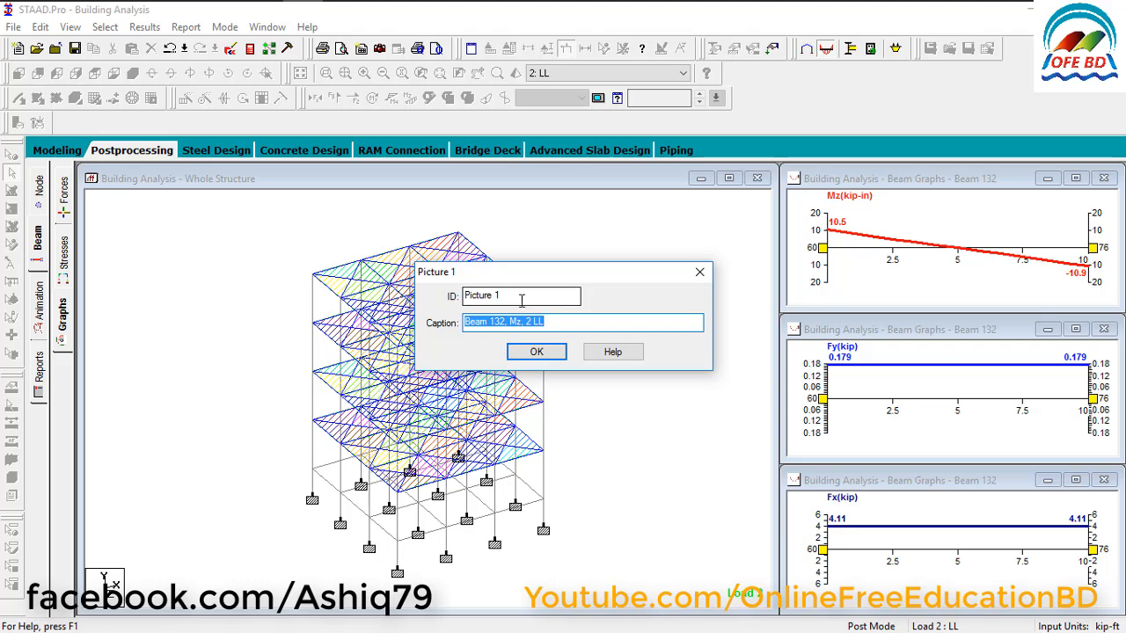
left_click(537, 351)
left_click(907, 332)
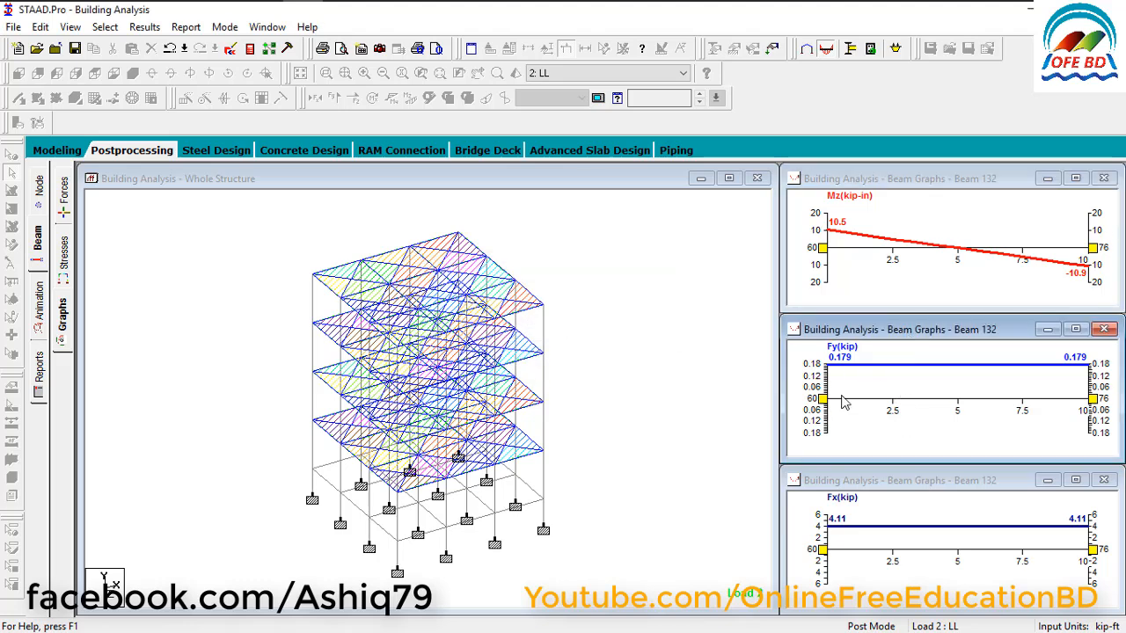
right_click(895, 363)
left_click(942, 396)
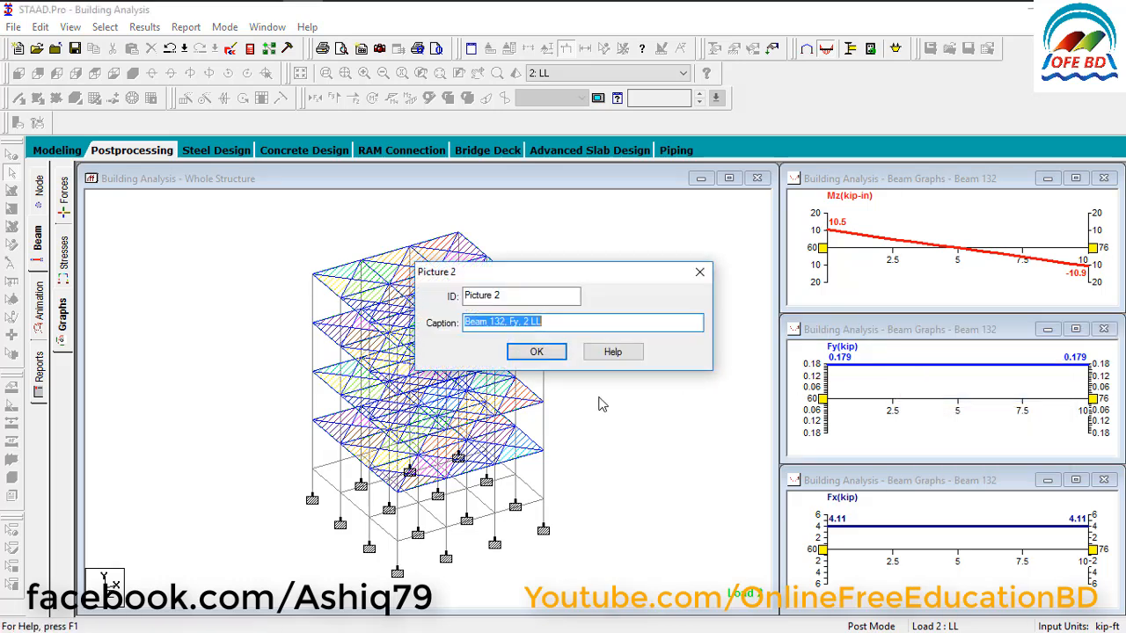
left_click(512, 356)
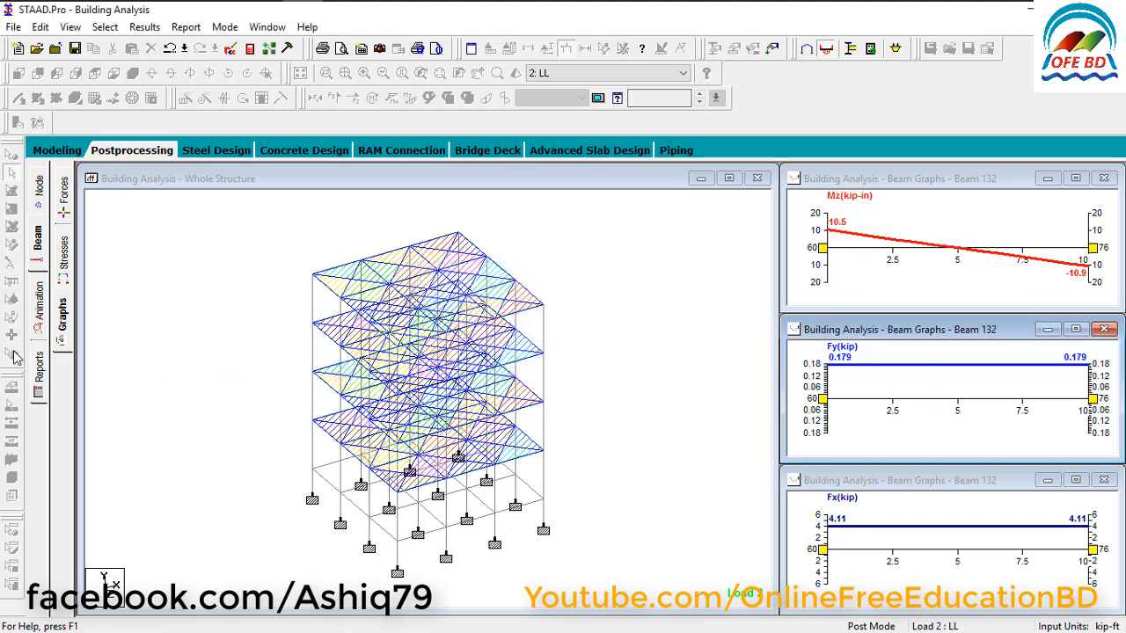
Start the report setup, list the available Output items, and remove Job Info from the selected report items.
left_click(39, 371)
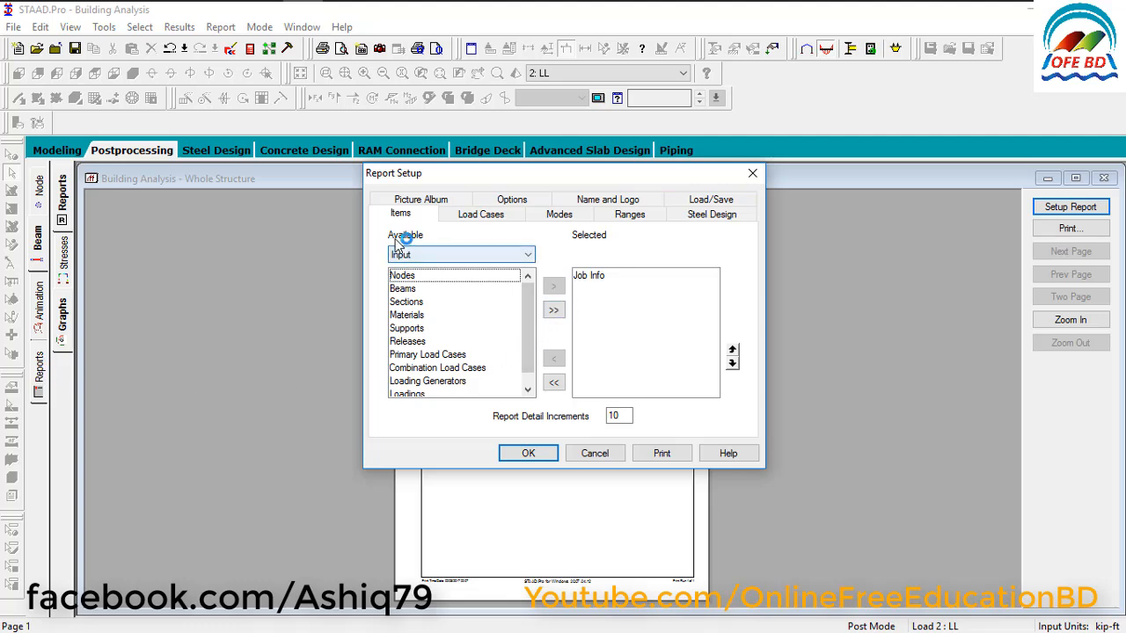
left_click(450, 256)
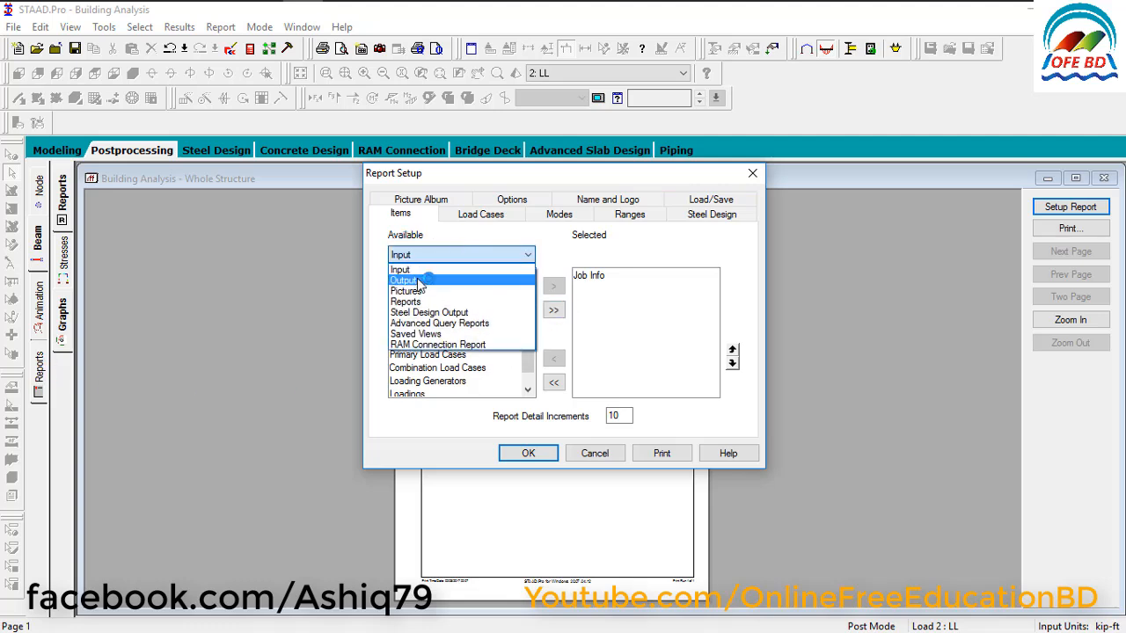
left_click(421, 280)
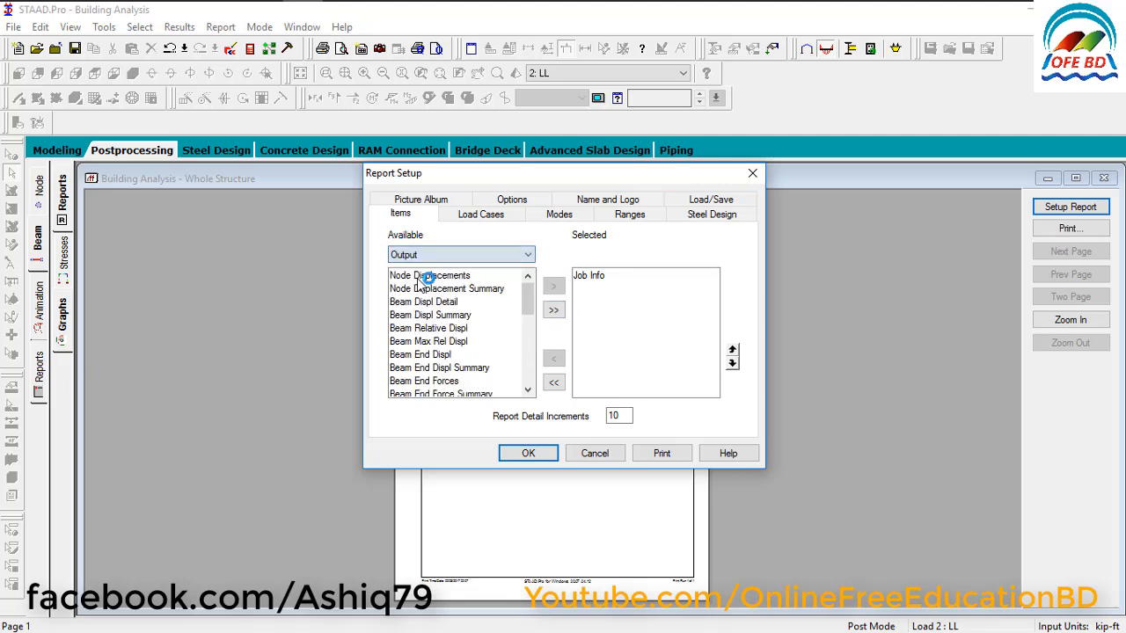
left_click(604, 278)
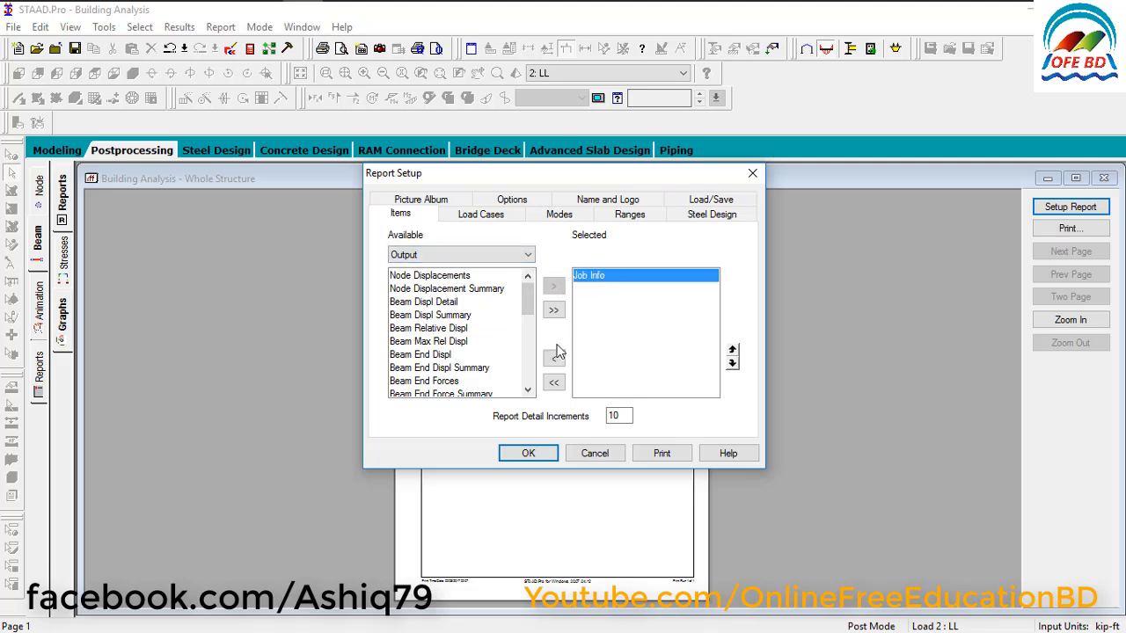
left_click(554, 359)
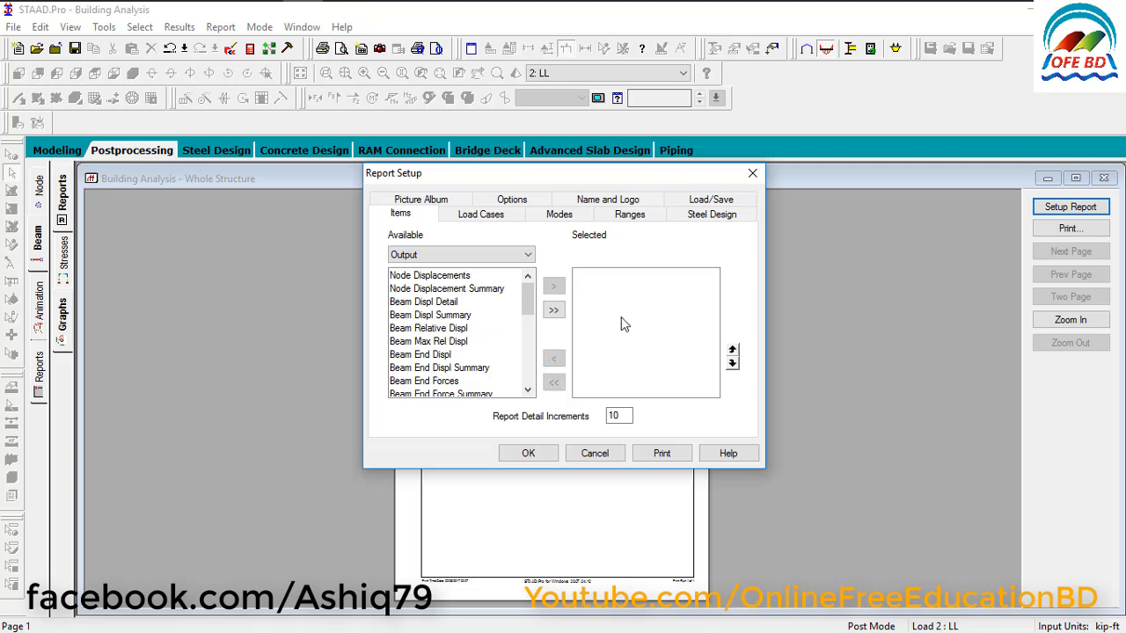
Add Beam Max Moments and Beam Max Shear Forces to the selected items and generate the report.
scroll(420, 343, "down", 2)
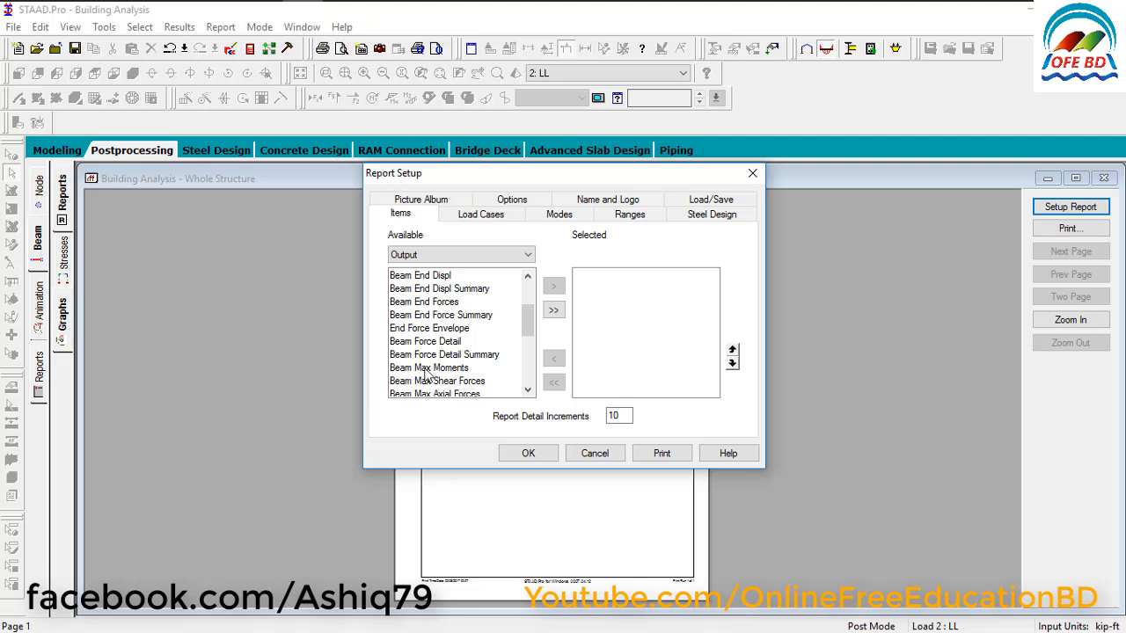
left_click(428, 369)
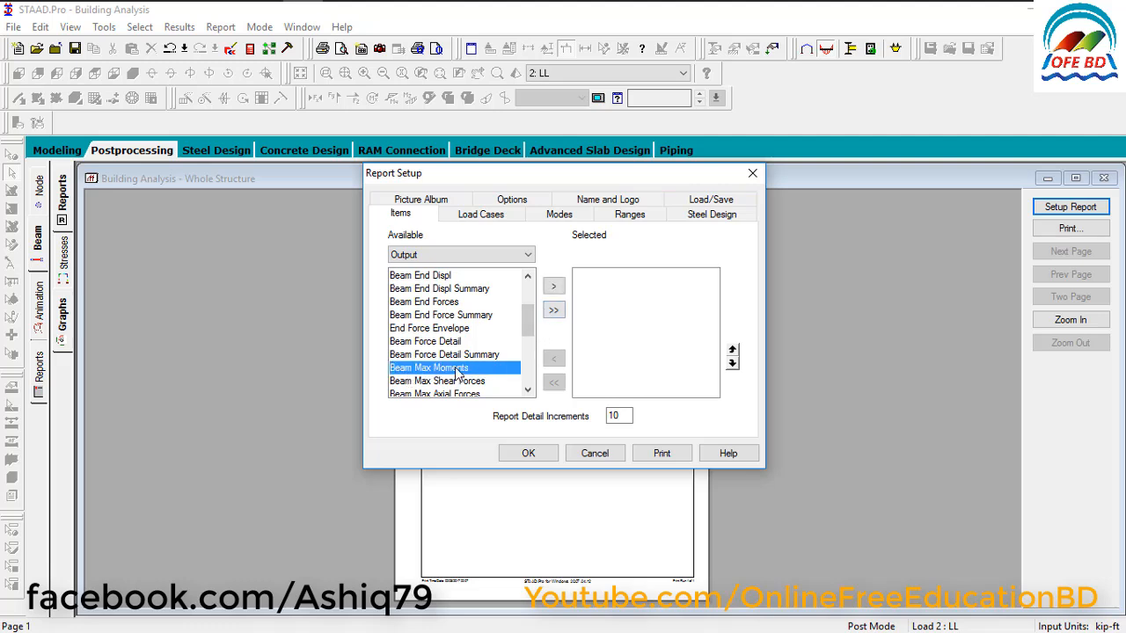
left_click(553, 287)
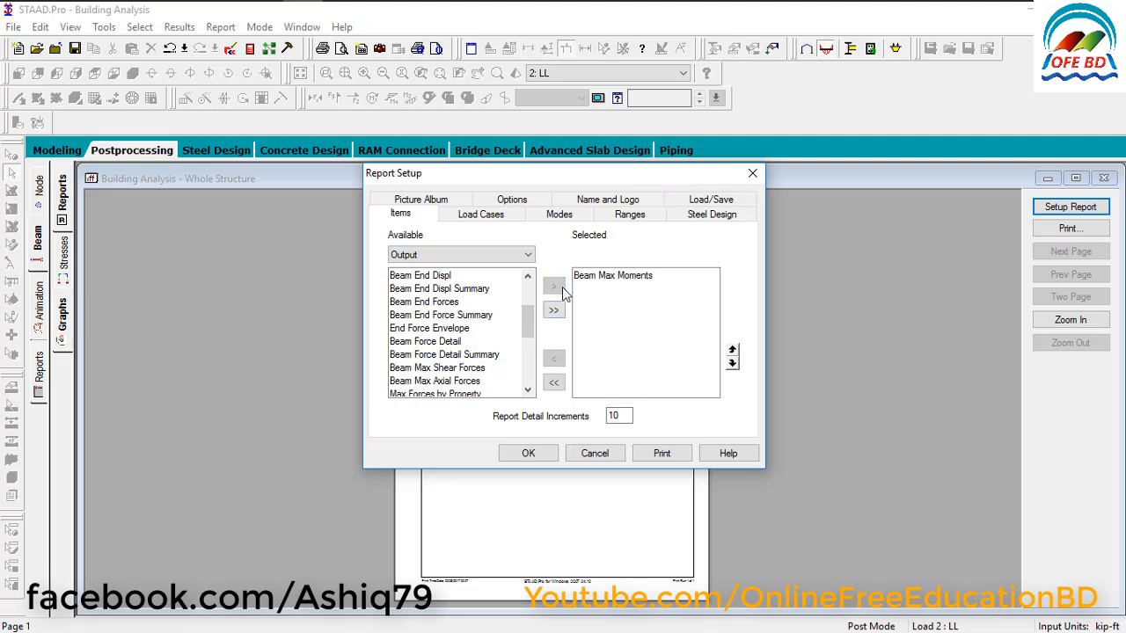
left_click(428, 370)
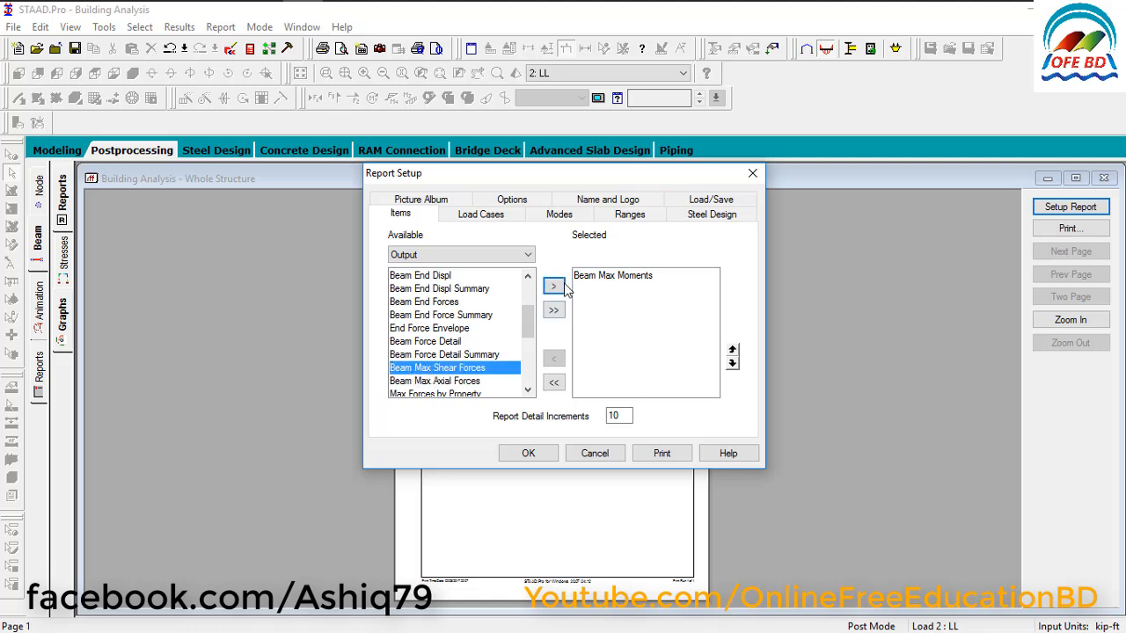
left_click(553, 287)
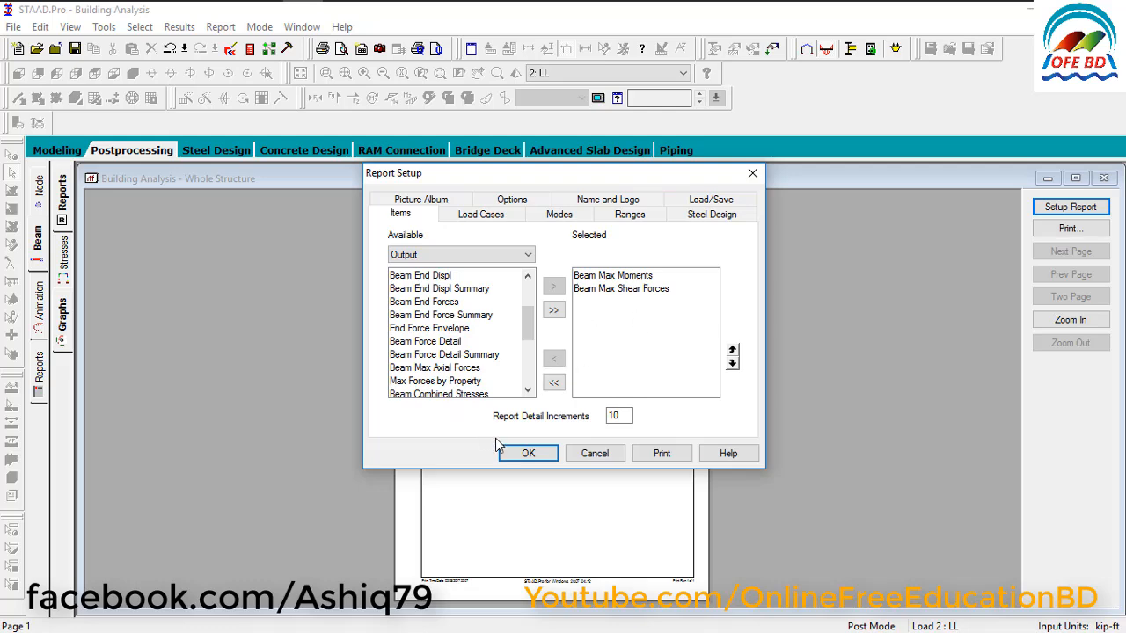
left_click(528, 453)
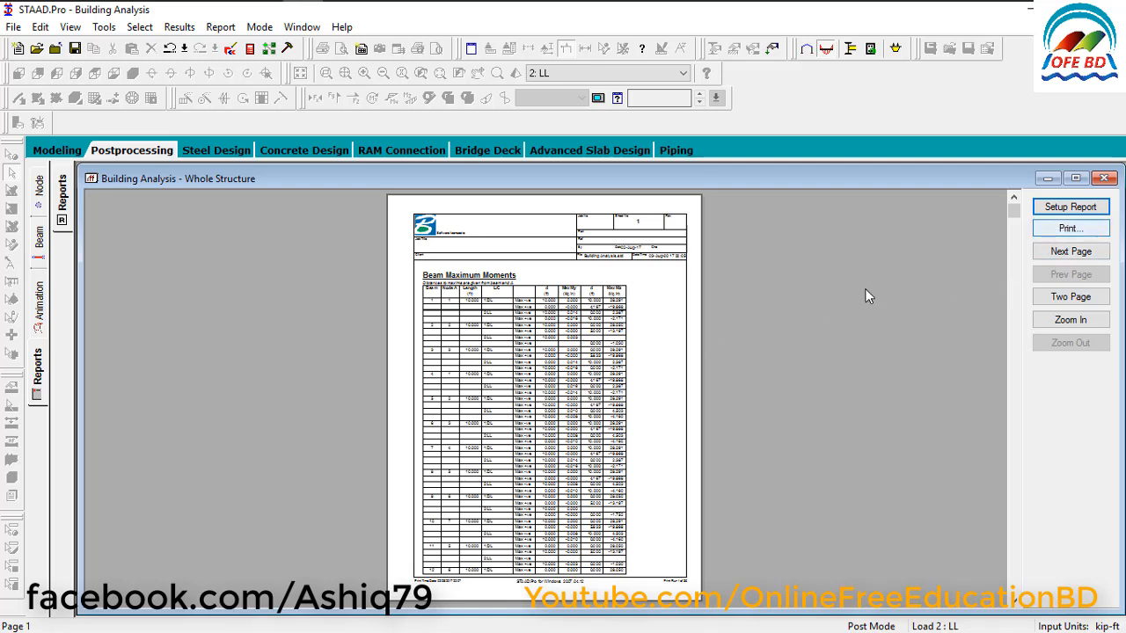
Page through the Beam Maximum Moments tables of the report and go on to the last page.
left_click(1061, 257)
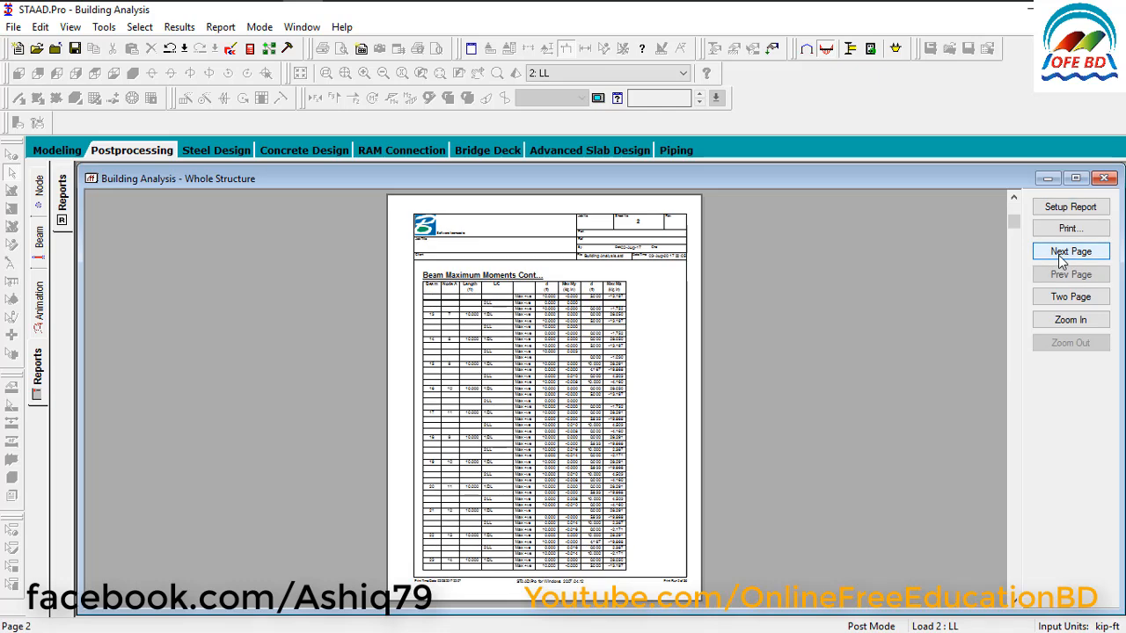
left_click(1061, 256)
left_click(1062, 257)
left_click(1062, 257)
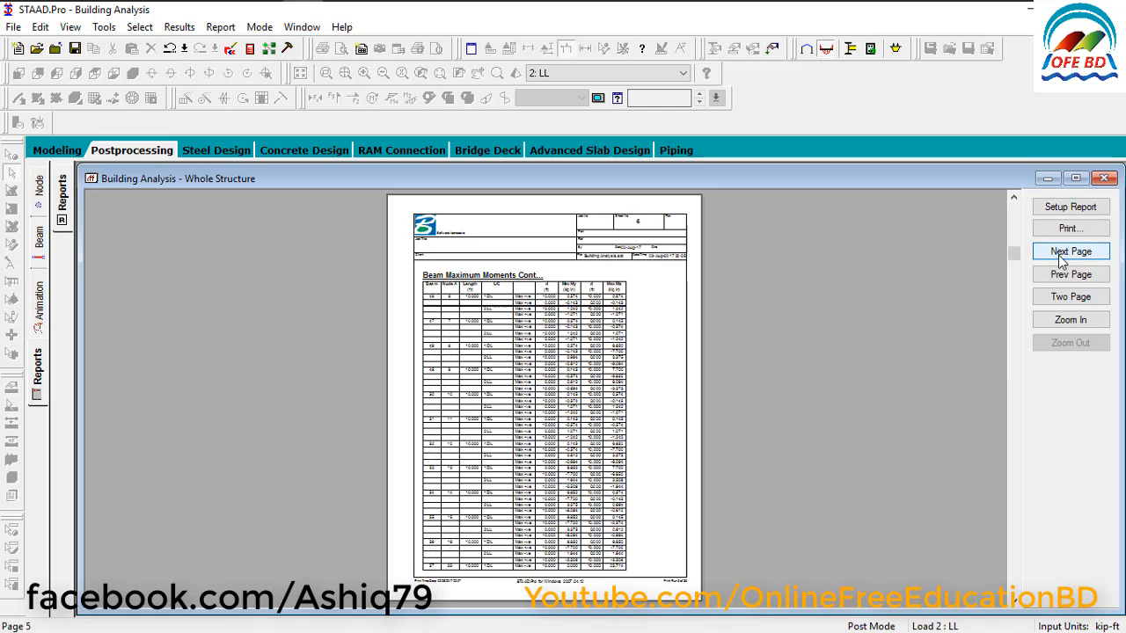
left_click(1061, 256)
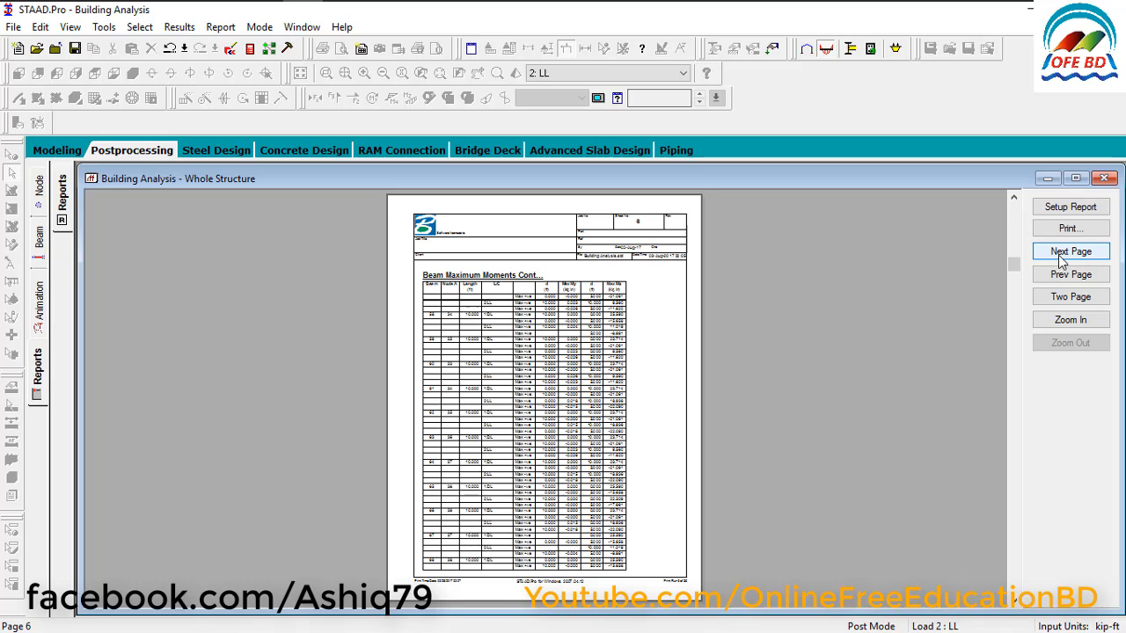
left_click(1062, 257)
left_click(1061, 257)
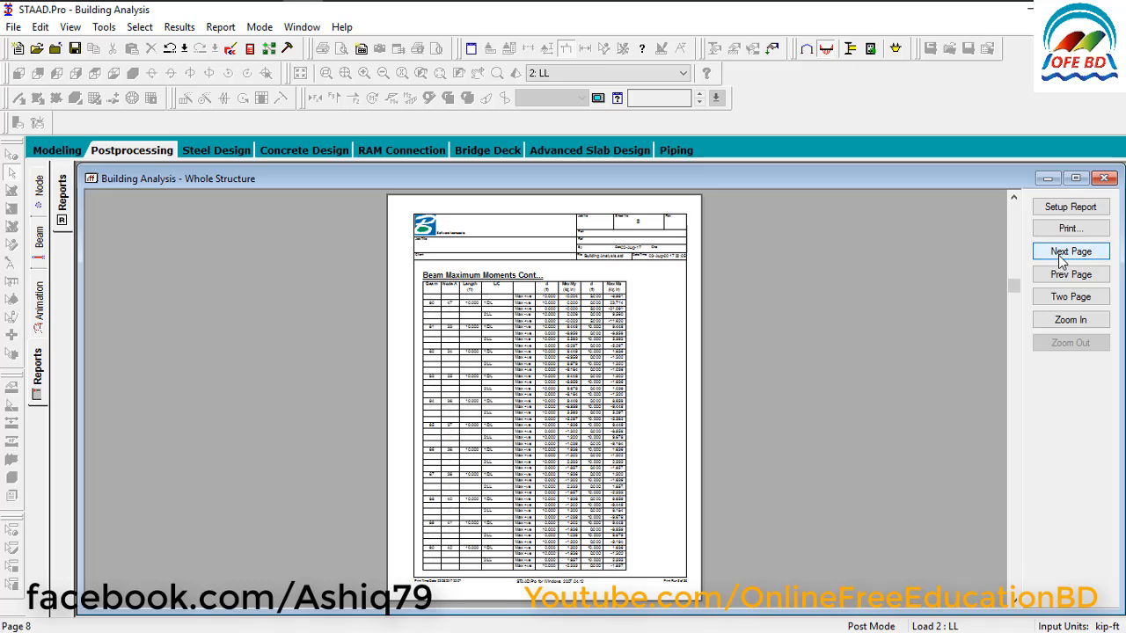
left_click(1062, 257)
left_click(1062, 257)
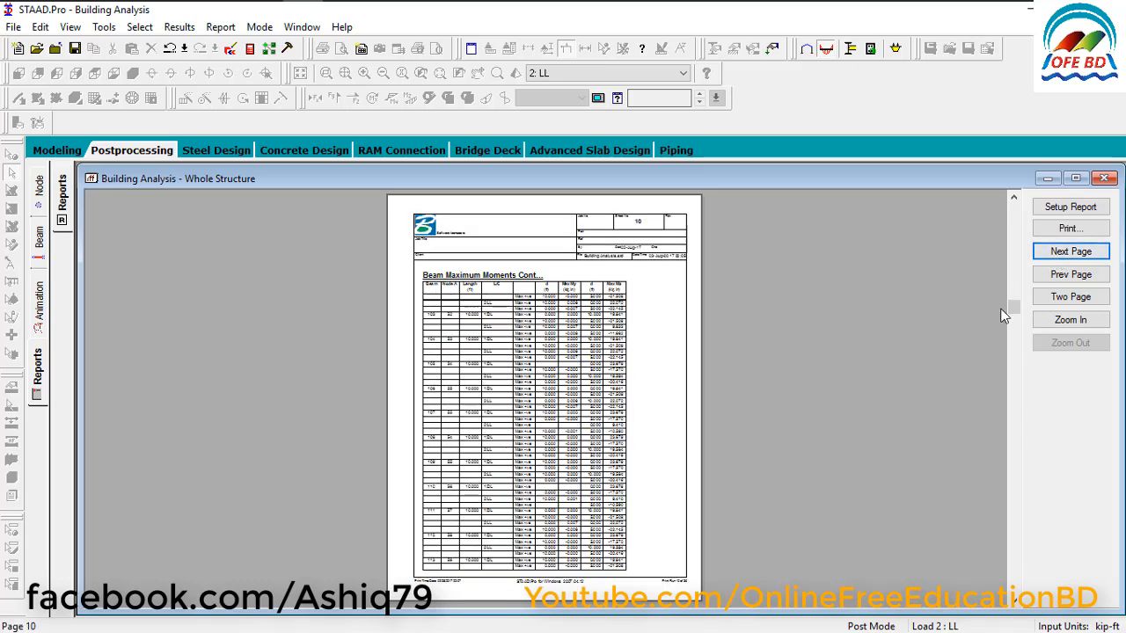
left_click_drag(1013, 351, 1013, 586)
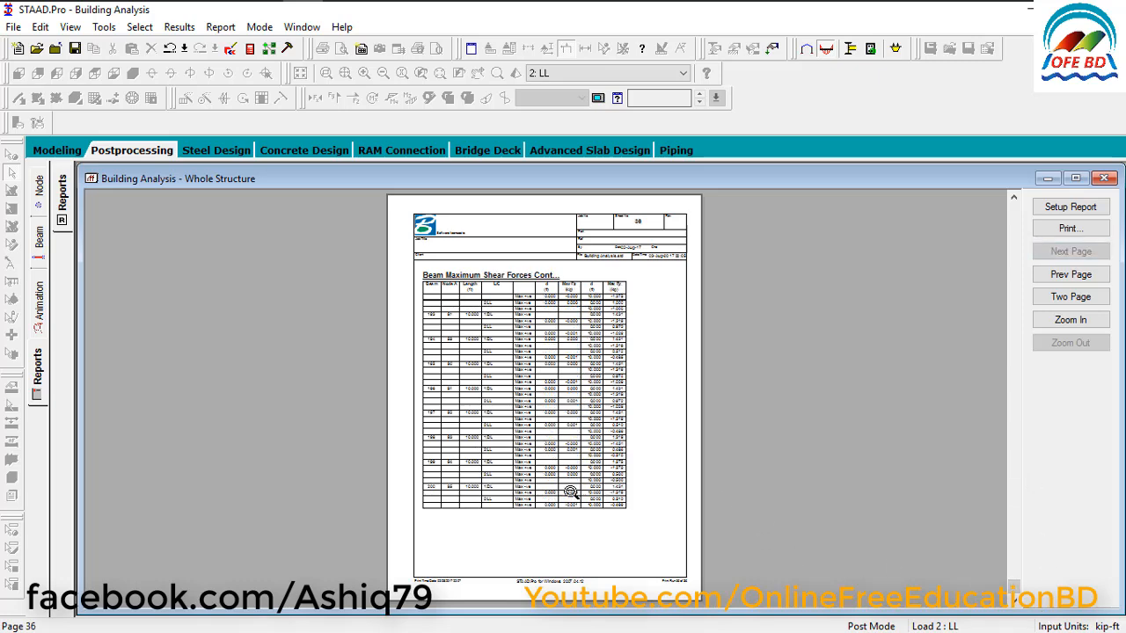
Enlarge the last report page and read through its Beam Maximum Shear Forces table.
left_click(579, 326)
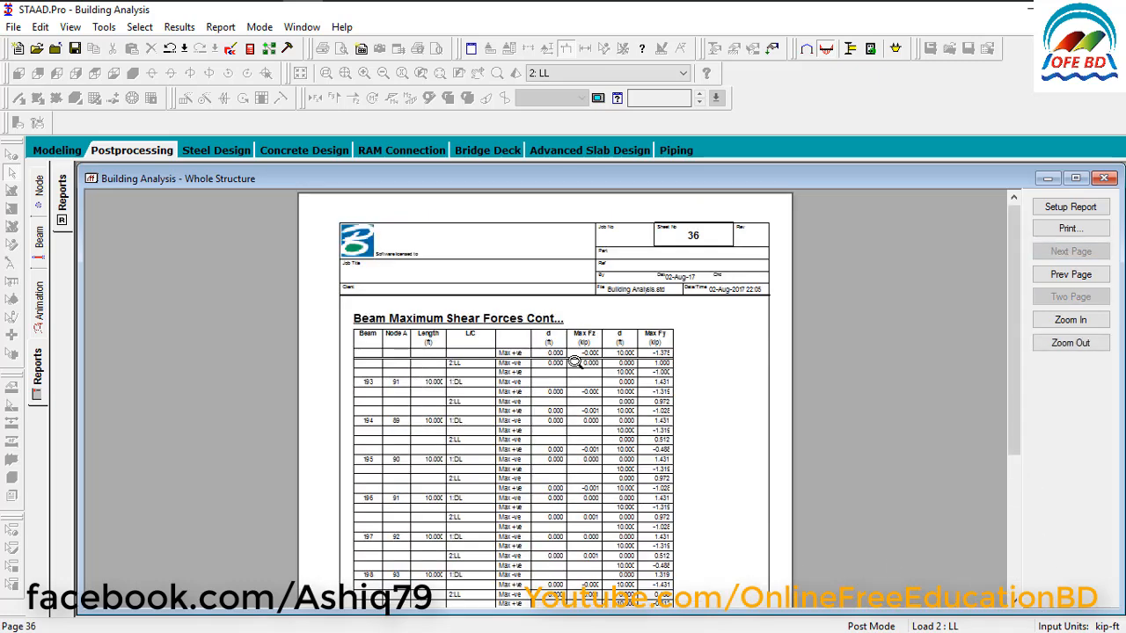
left_click(495, 435)
left_click(555, 442)
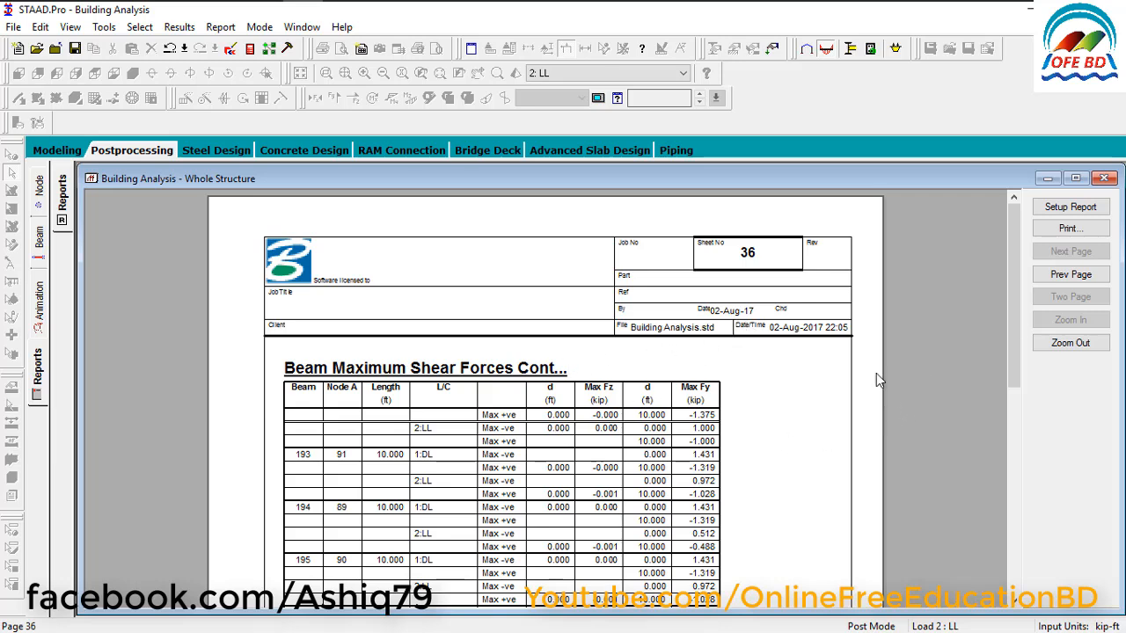
scroll(567, 378, "down", 6)
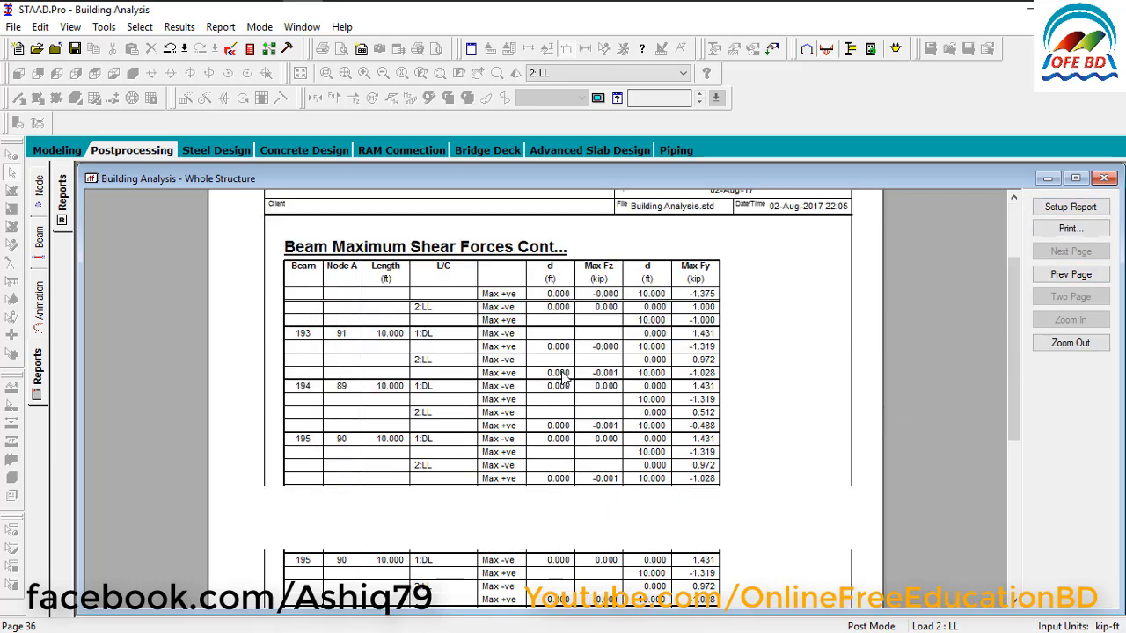
scroll(568, 378, "up", 6)
scroll(567, 376, "down", 2)
scroll(570, 376, "down", 4)
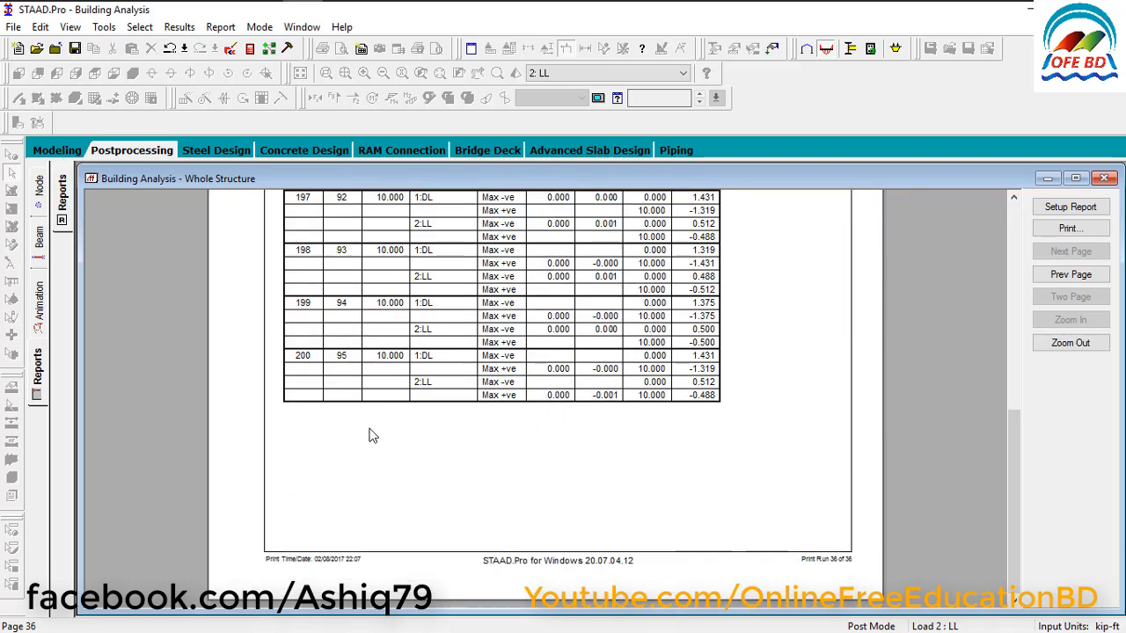
scroll(374, 436, "up", 5)
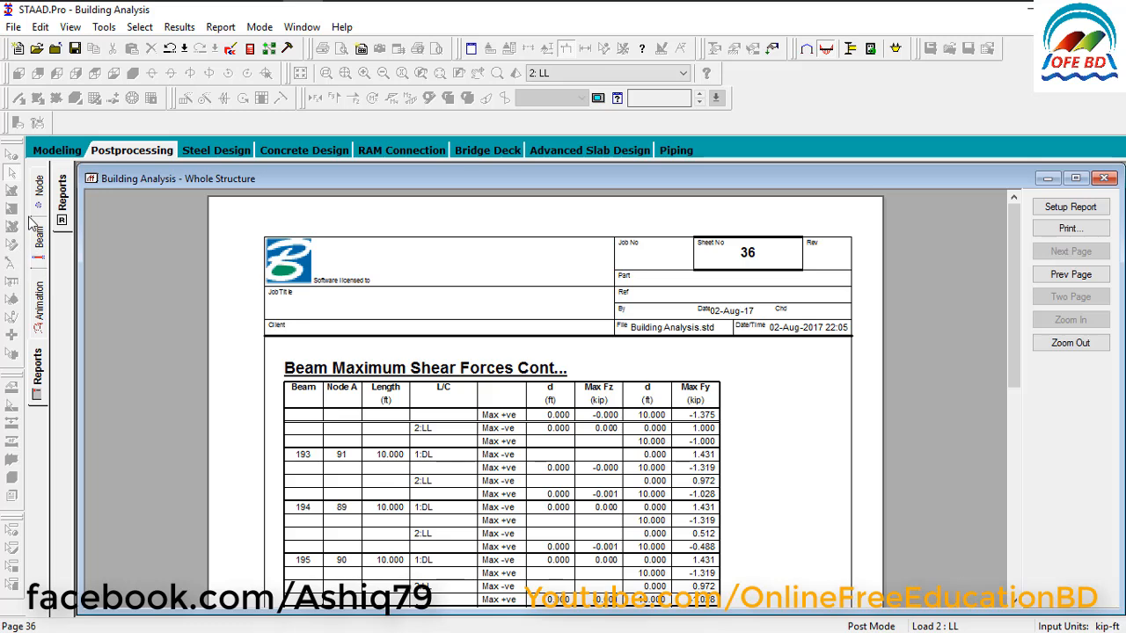